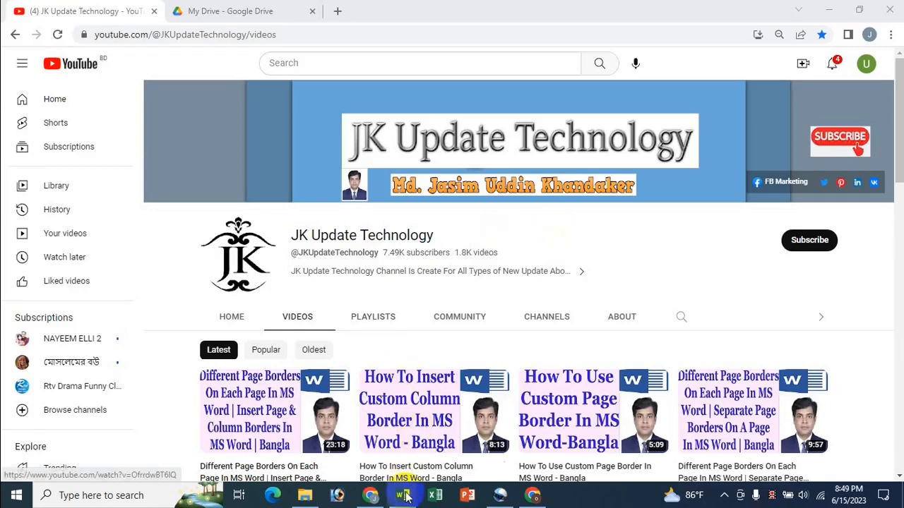
- Switch from YouTube to the 'jasim docum all' Word document
mouse_move(402, 495)
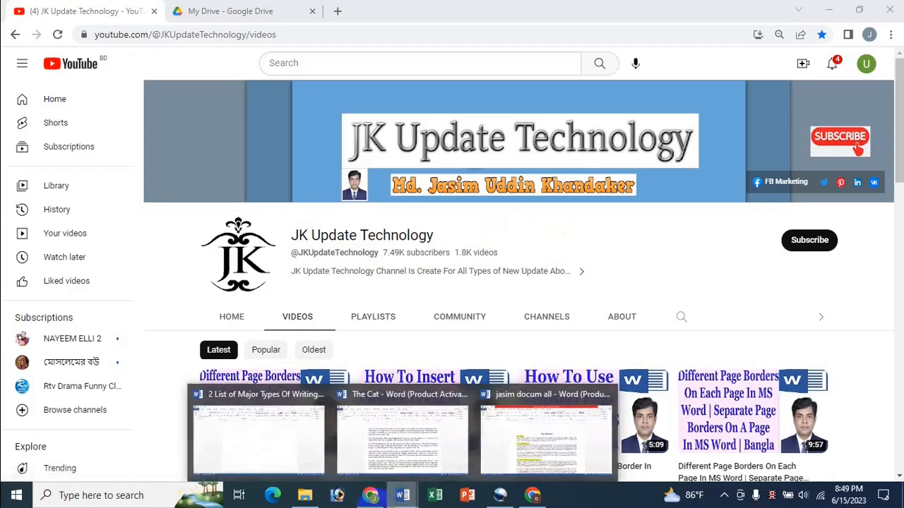
left_click(536, 435)
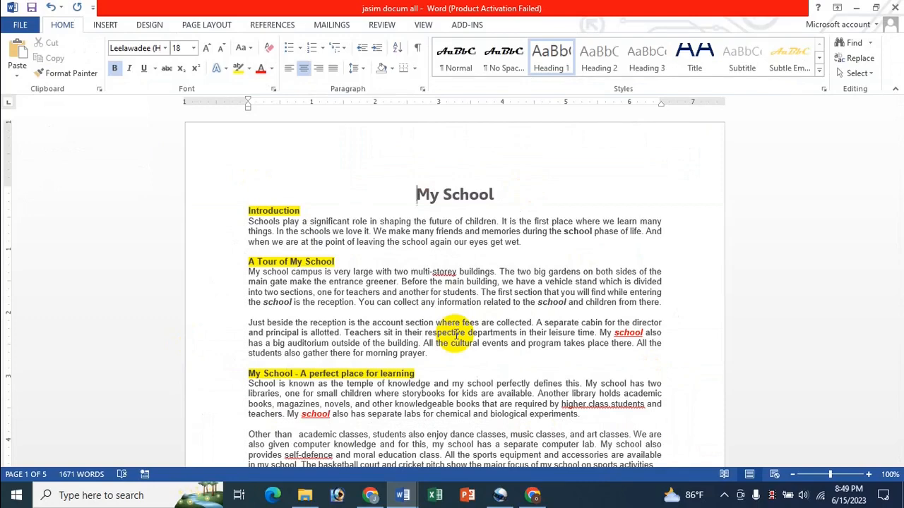
- Select and delete the 'My School' title at the top of the first page
scroll(484, 322, "down", 3)
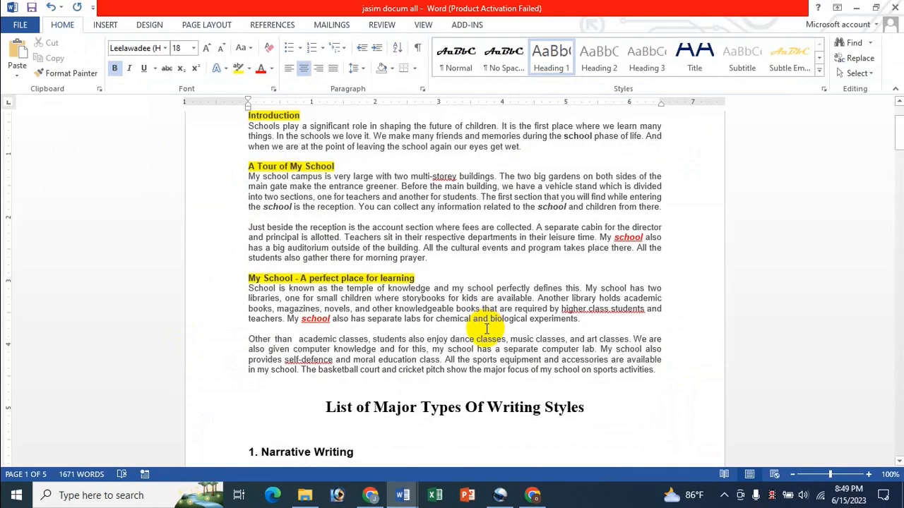
scroll(486, 329, "up", 3)
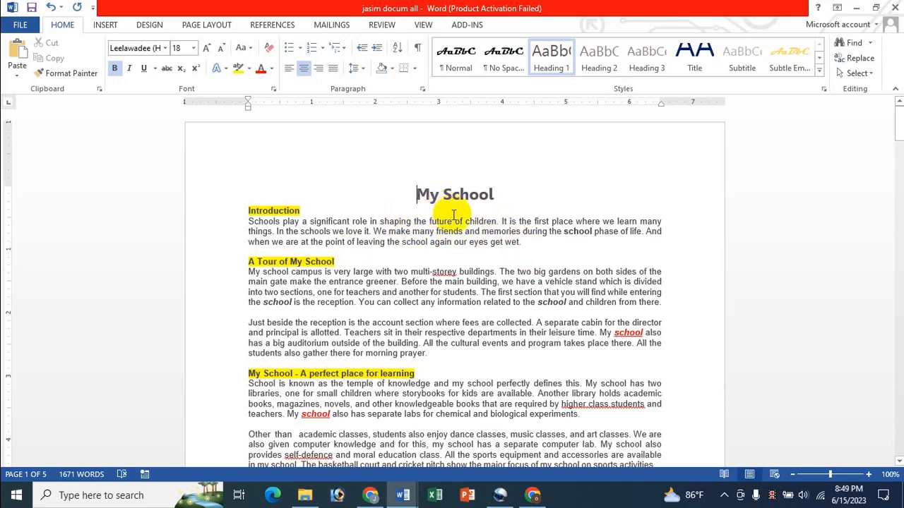
left_click_drag(414, 192, 496, 192)
key("ctrl+c")
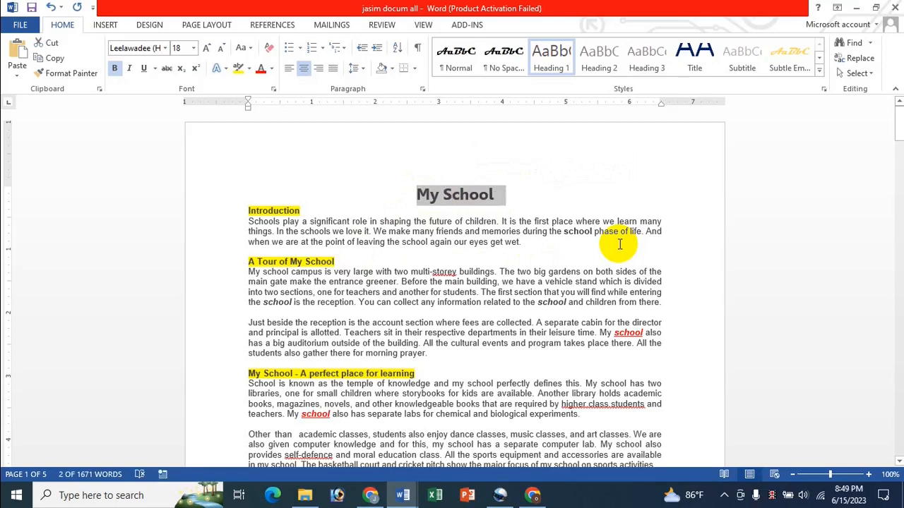
key("Delete")
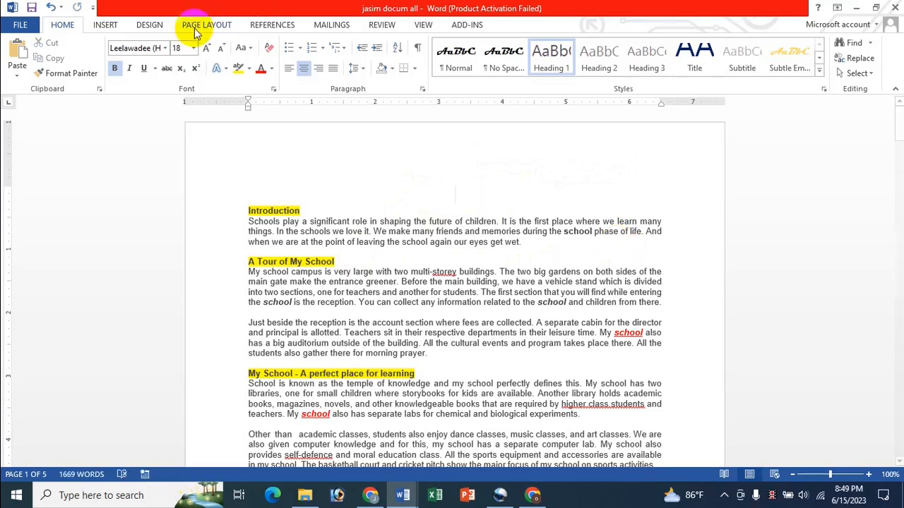
- Insert a red-style WordArt box reading 'Your text here' on the first page
left_click(104, 24)
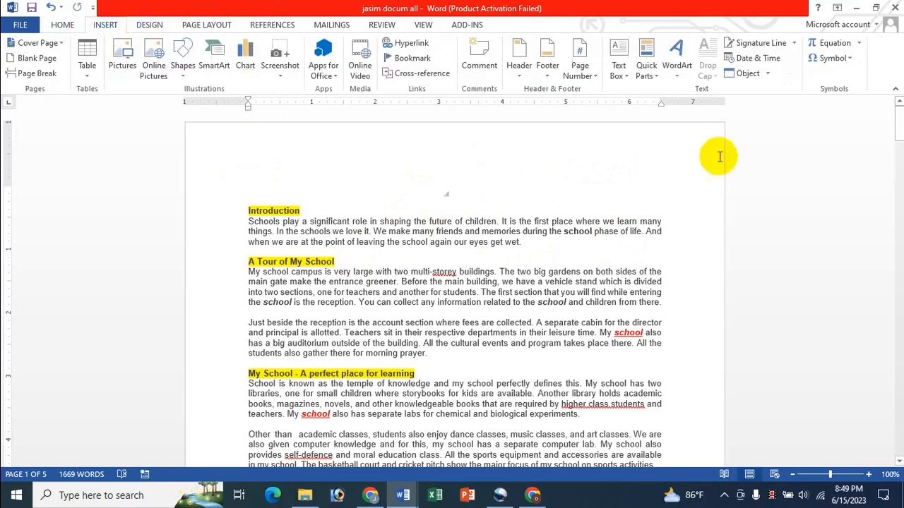
left_click(678, 76)
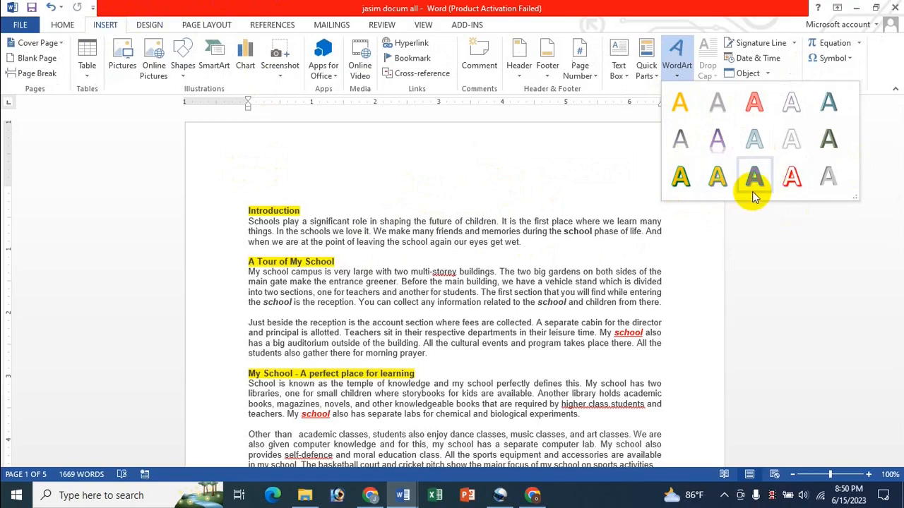
left_click(790, 175)
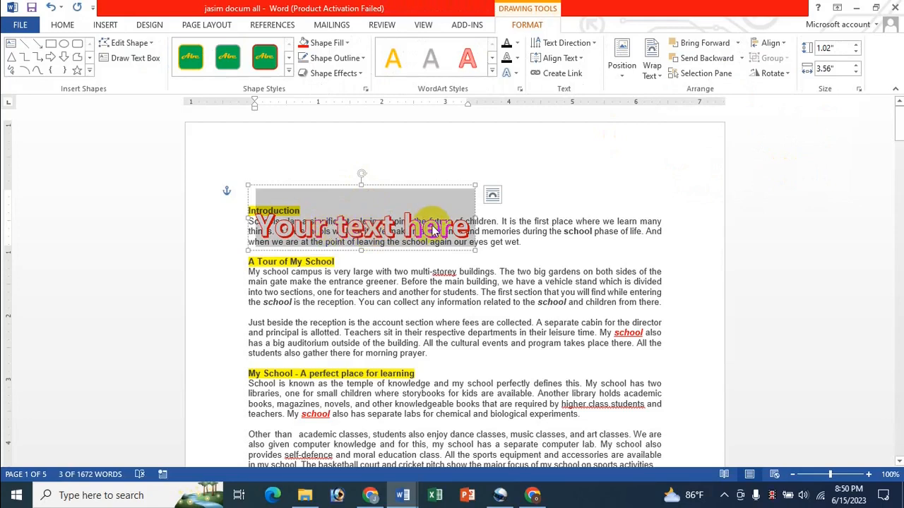
- Replace the WordArt placeholder with the pasted 'My School' title and centre it at the top
key("Delete")
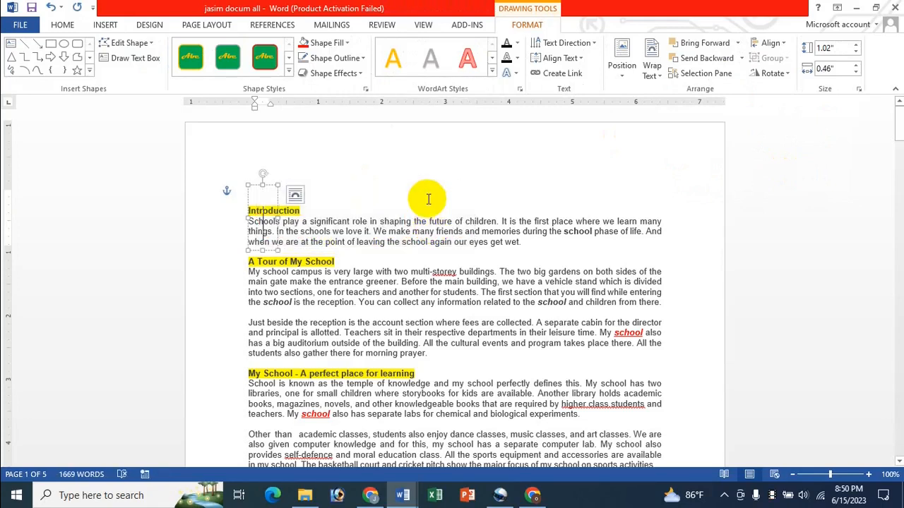
key("ctrl+v")
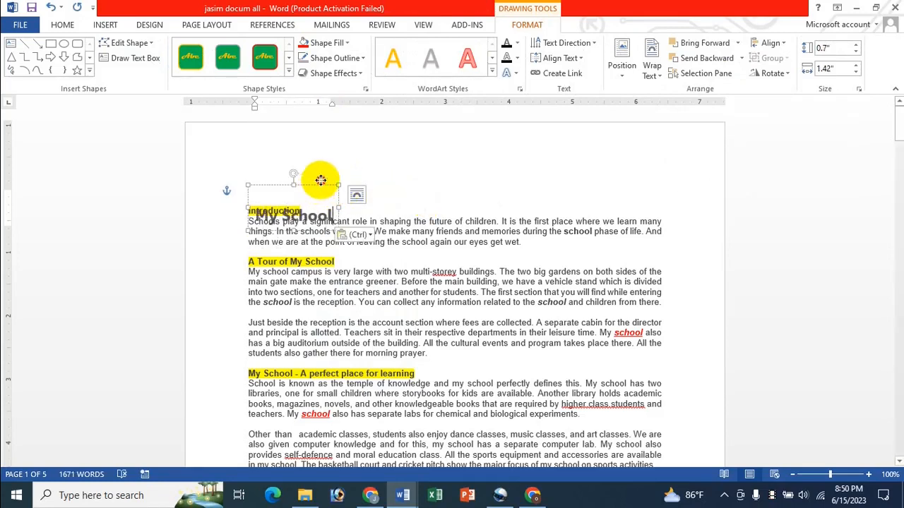
left_click_drag(318, 183, 508, 153)
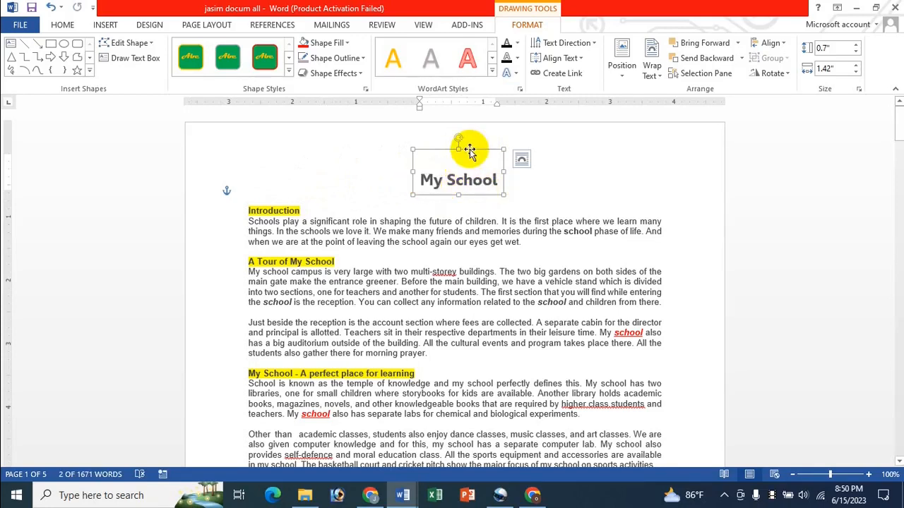
left_click_drag(466, 149, 460, 154)
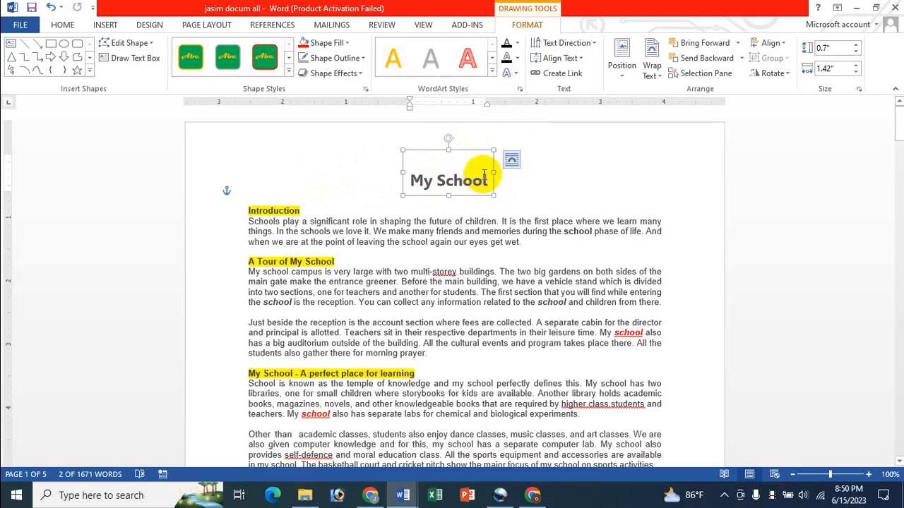
- Apply the green-and-yellow WordArt style to 'My School', leaving fill colours unchanged
left_click(492, 73)
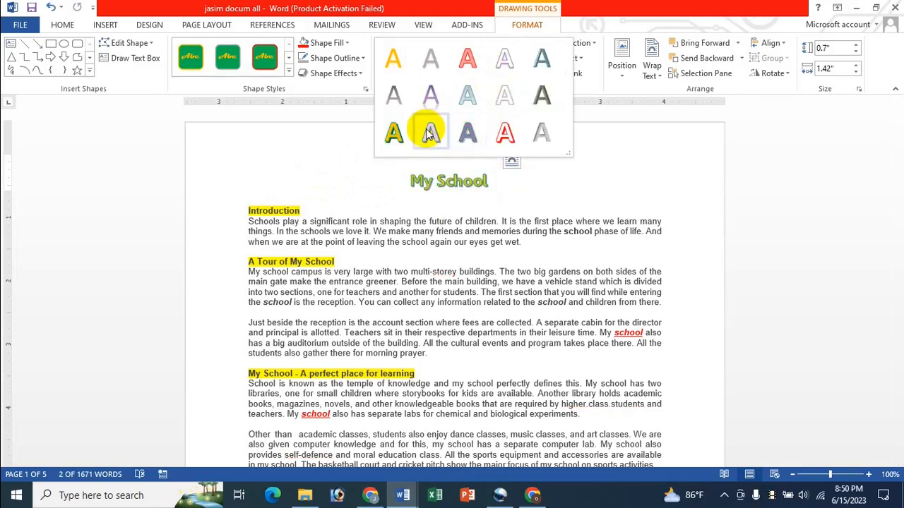
left_click(397, 127)
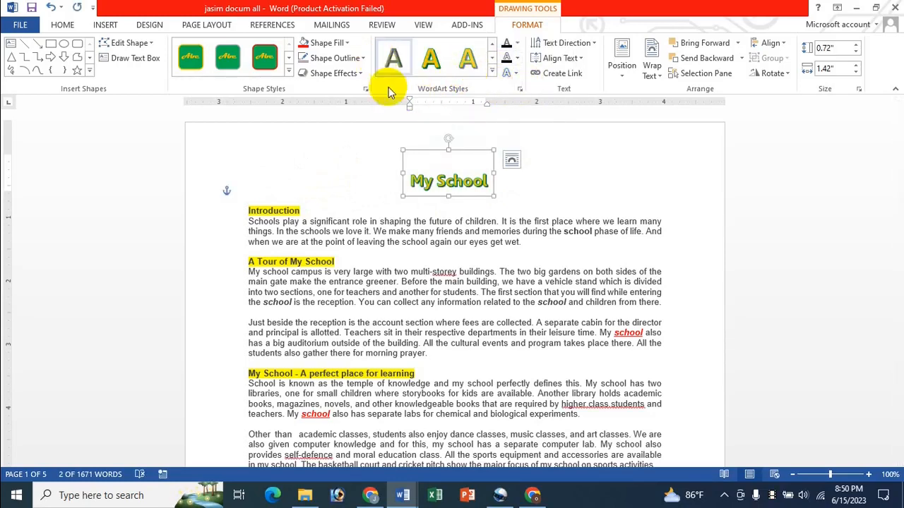
left_click(346, 43)
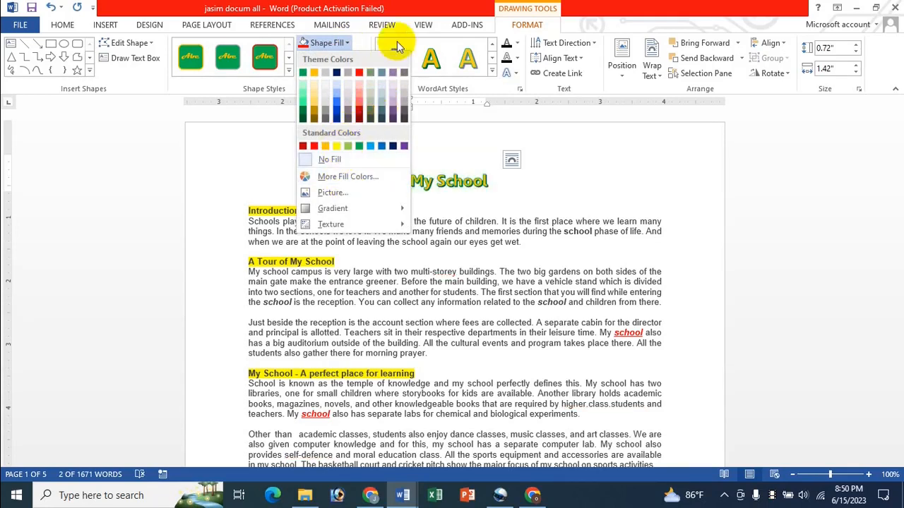
left_click(417, 9)
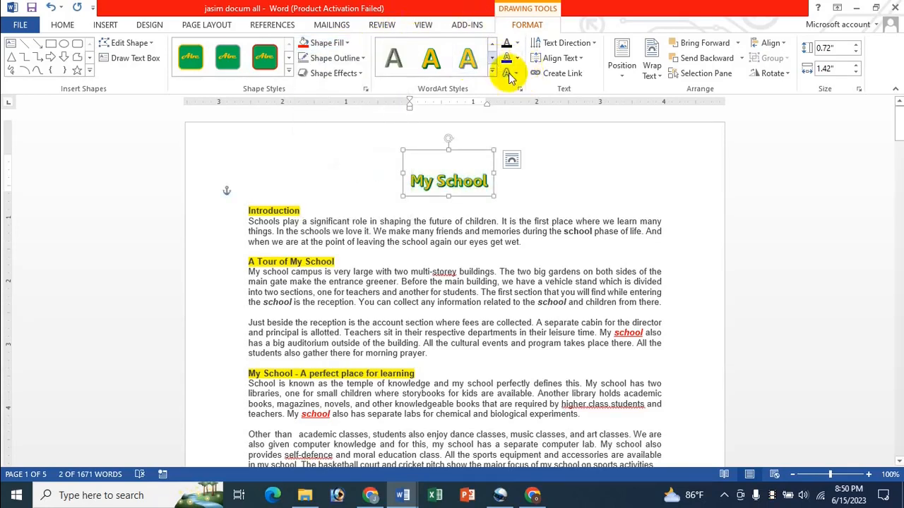
left_click(518, 46)
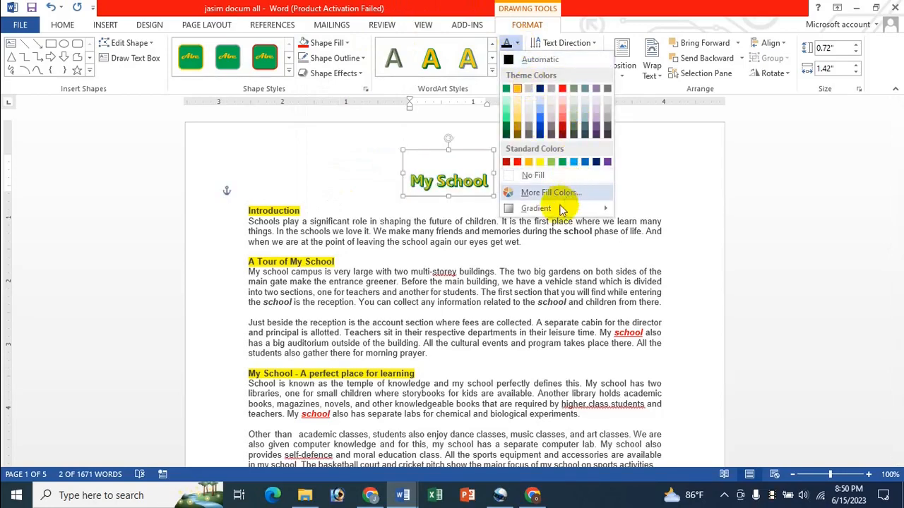
mouse_move(555, 208)
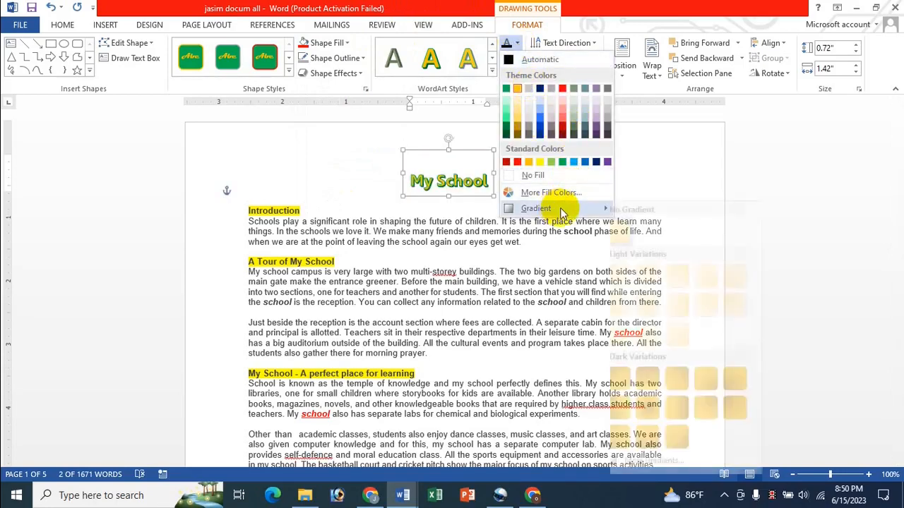
left_click(620, 27)
- Set the 'My School' text outline weight to 1½ pt
left_click(516, 61)
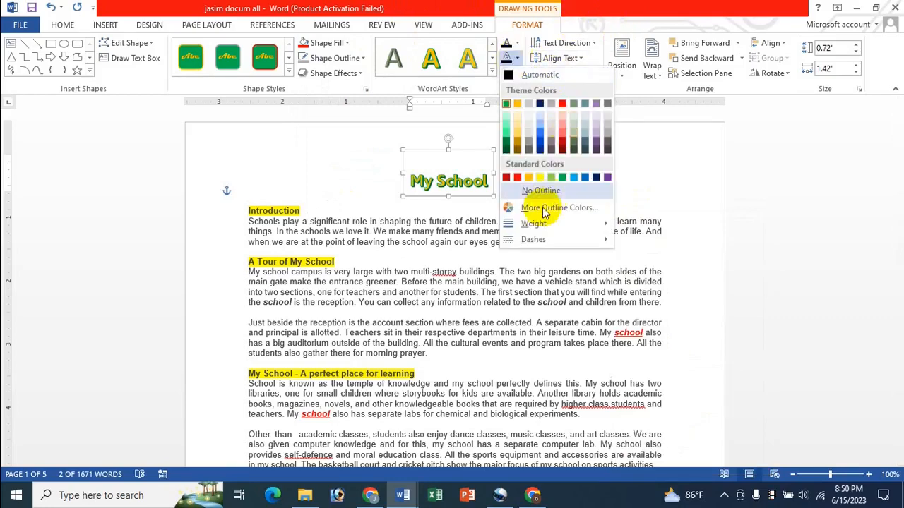
mouse_move(536, 223)
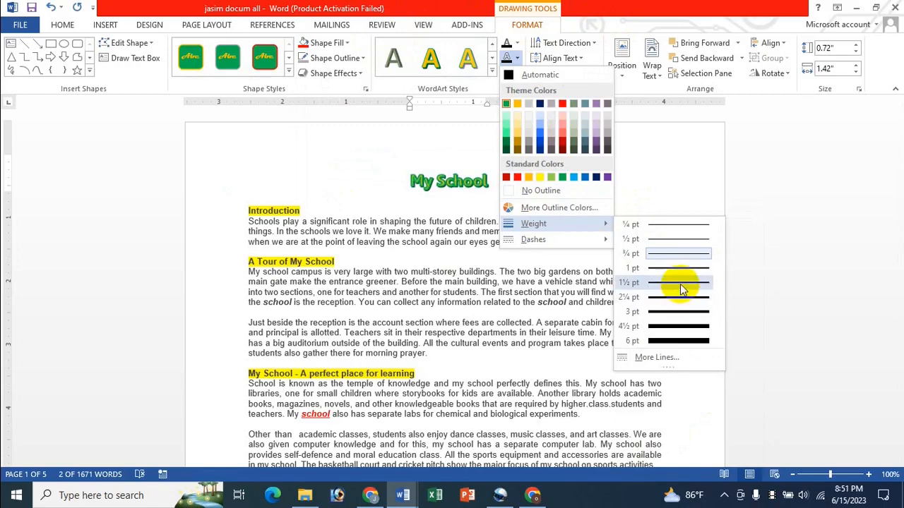
left_click(680, 284)
left_click(514, 75)
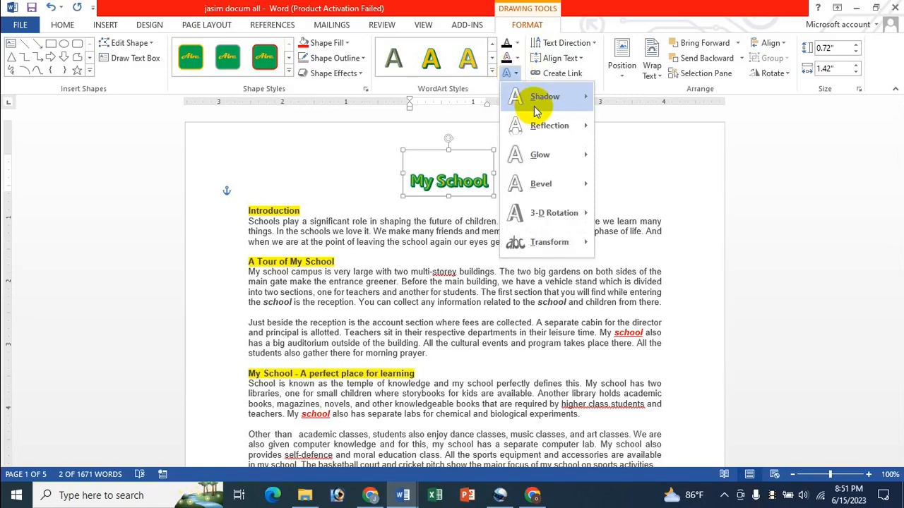
- Give 'My School' a curved Warp transform, enlarge it to 1.04" by 2.08", and nudge it up-left
mouse_move(529, 99)
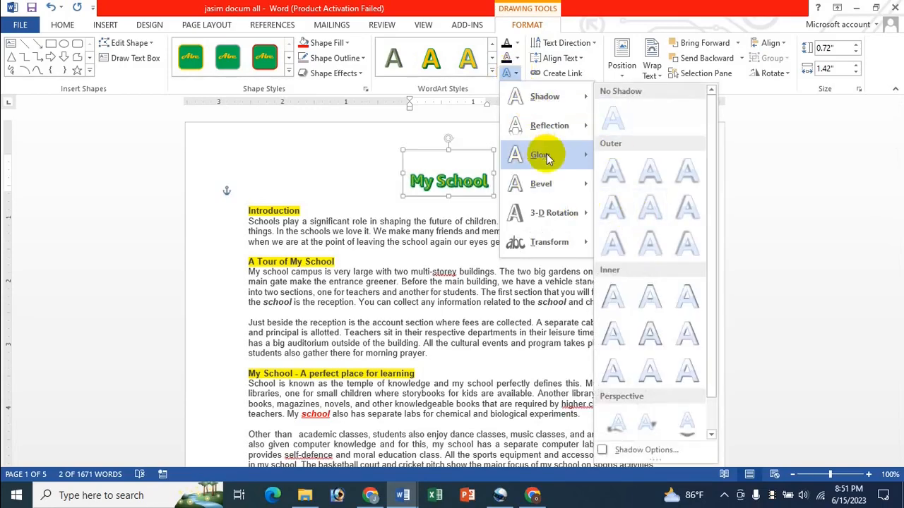
mouse_move(548, 205)
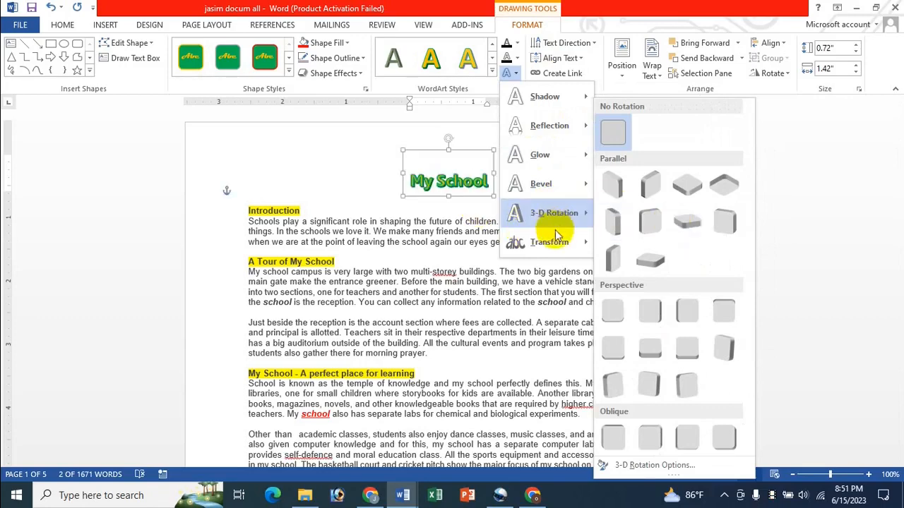
mouse_move(555, 243)
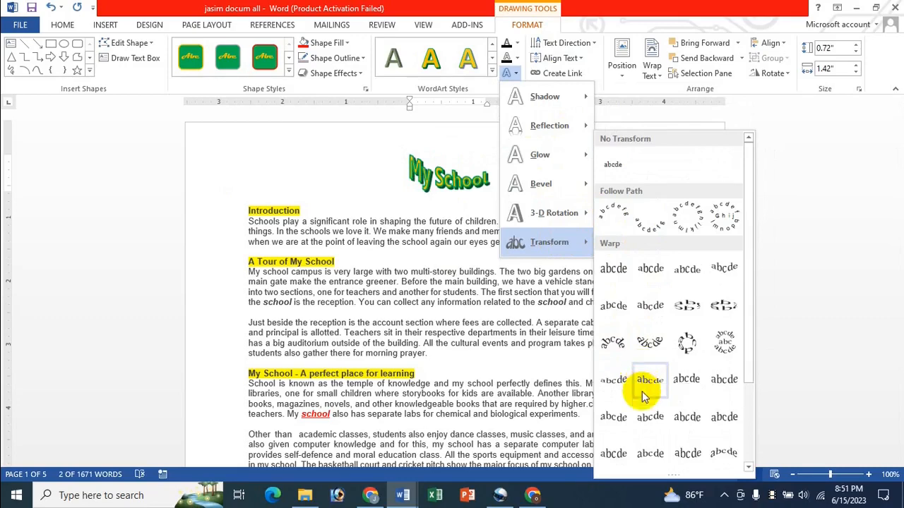
left_click(616, 418)
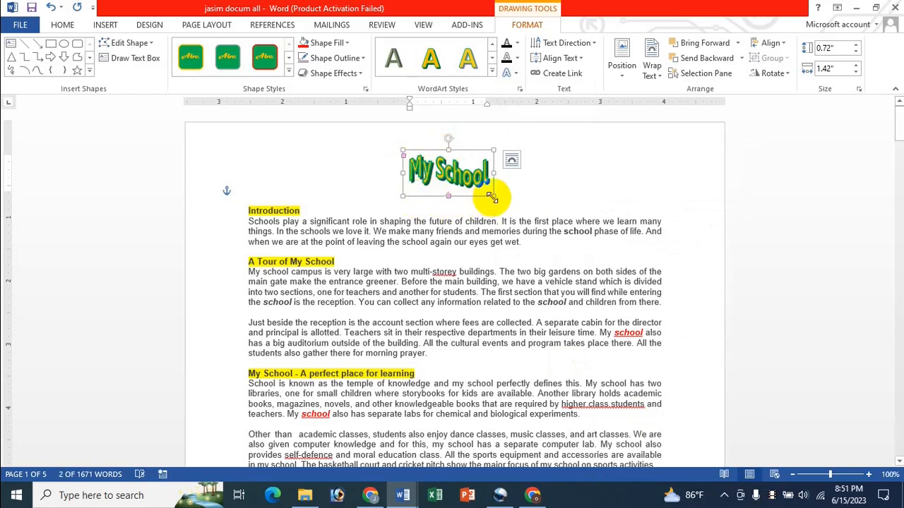
left_click_drag(493, 196, 536, 217)
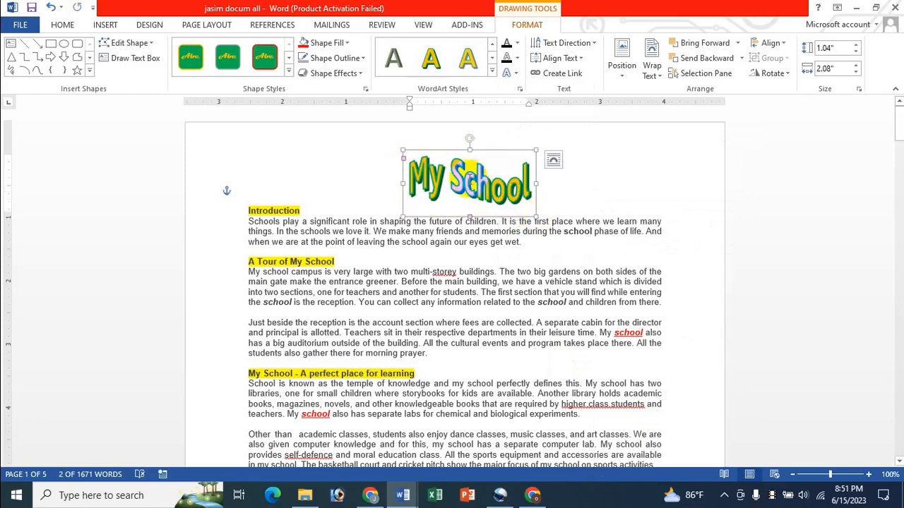
left_click_drag(459, 153, 451, 135)
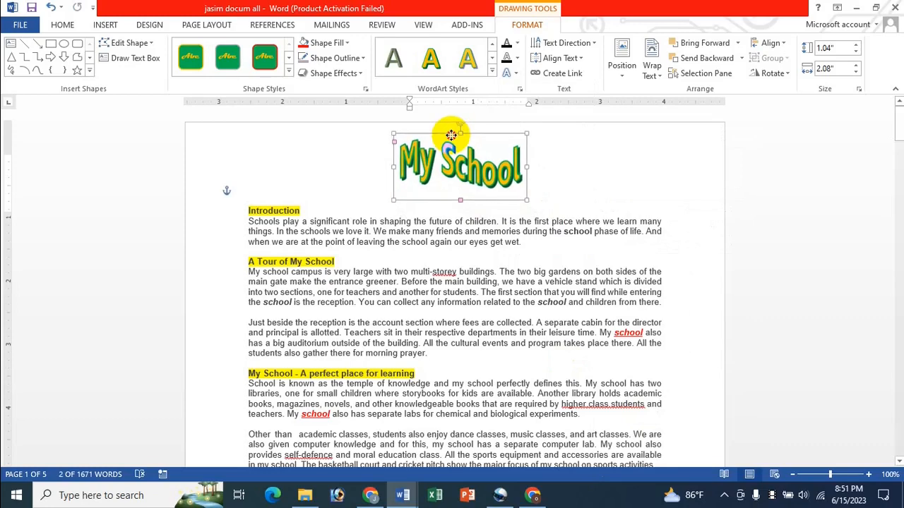
left_click(457, 177)
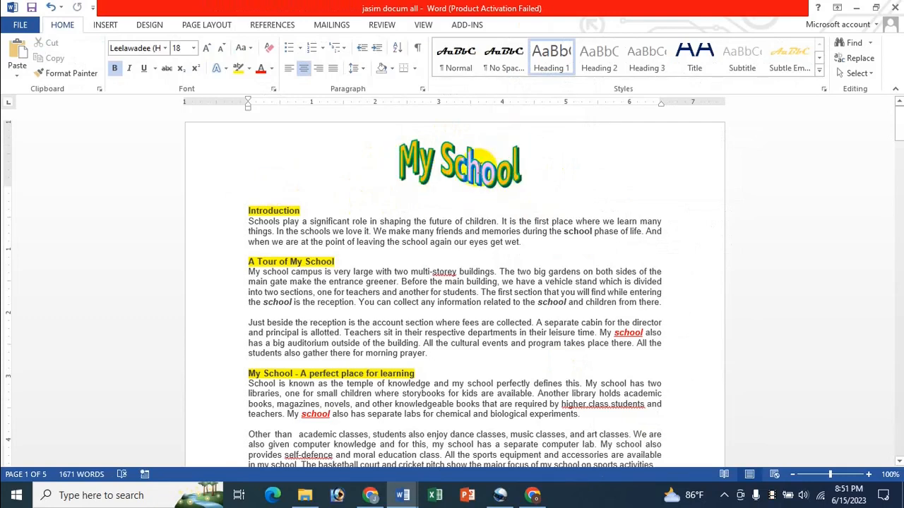
- Delete the 'My School' WordArt and create a new blank document, Document2
left_click(458, 166)
left_click(434, 134)
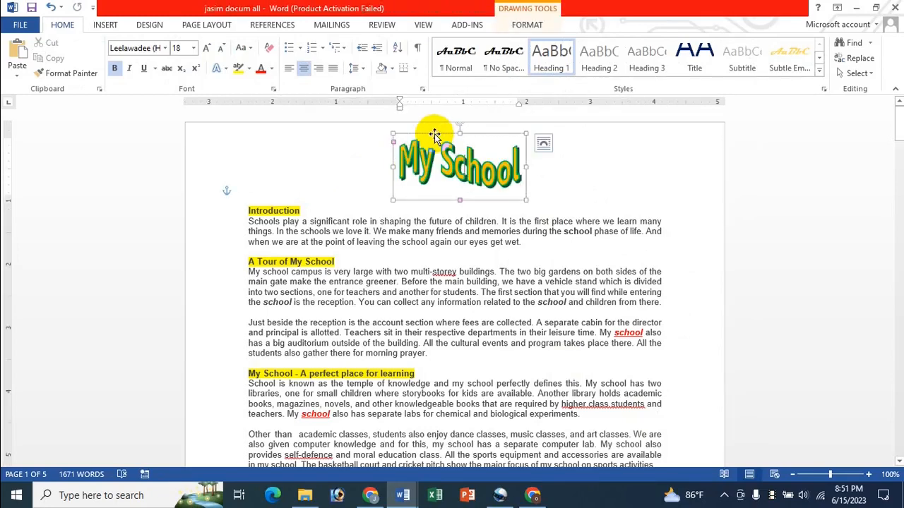
key("Delete")
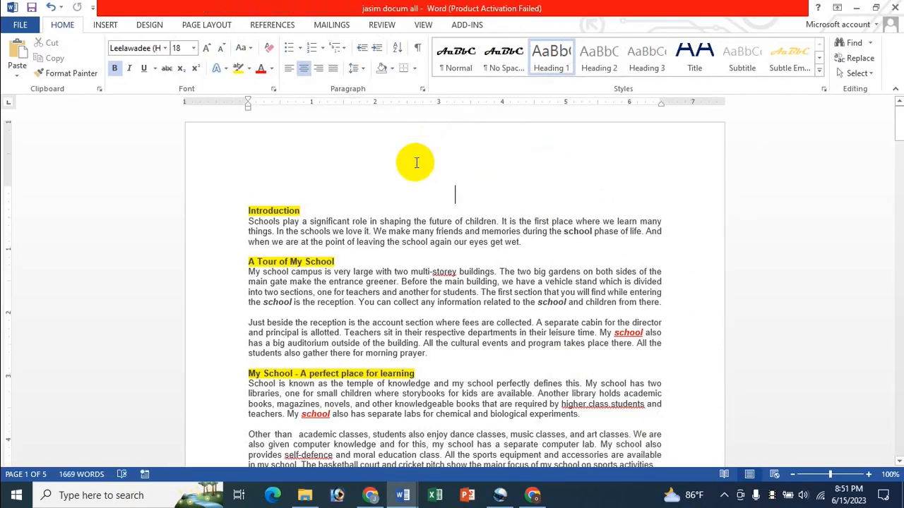
key("ctrl+n")
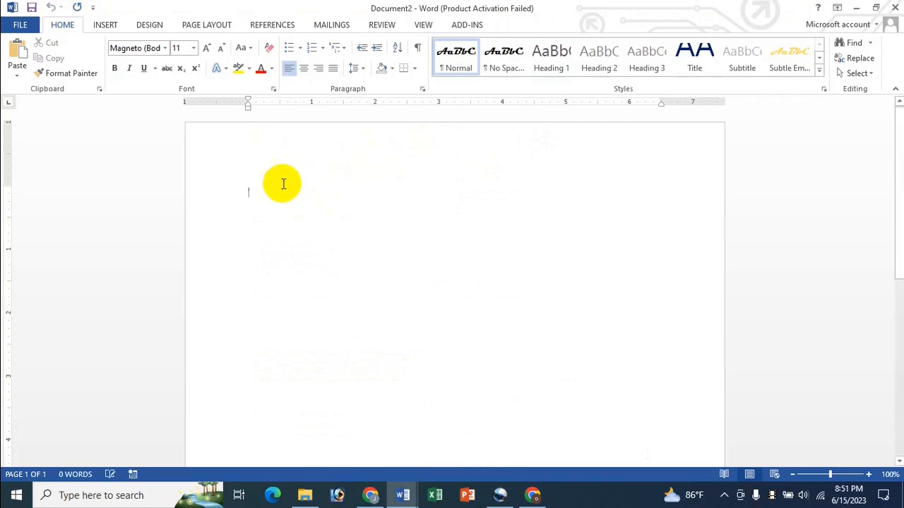
- Insert a red outlined WordArt in Document2 and set its font to Leelawadee
left_click(108, 24)
left_click(678, 71)
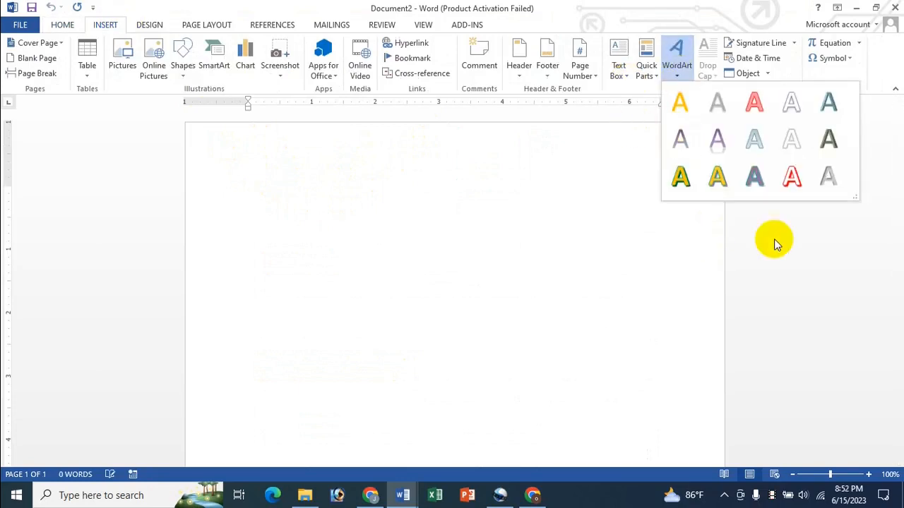
left_click(753, 107)
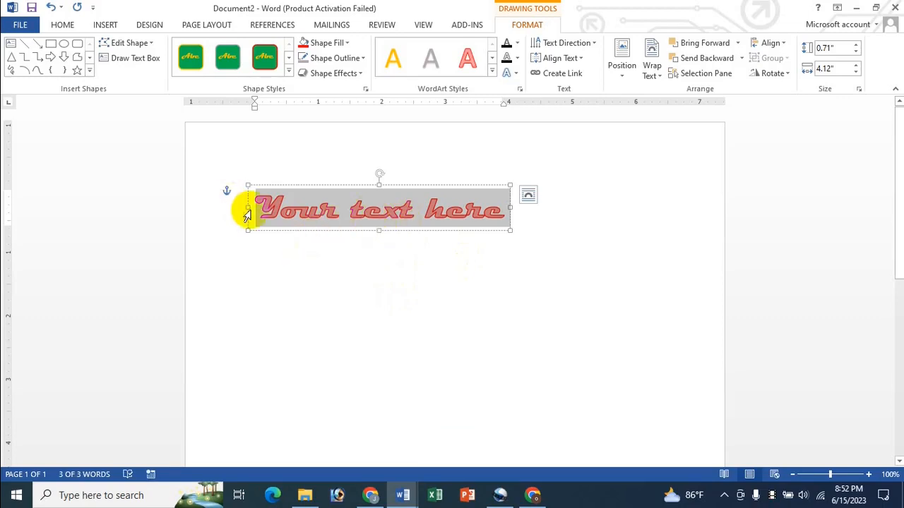
left_click(66, 26)
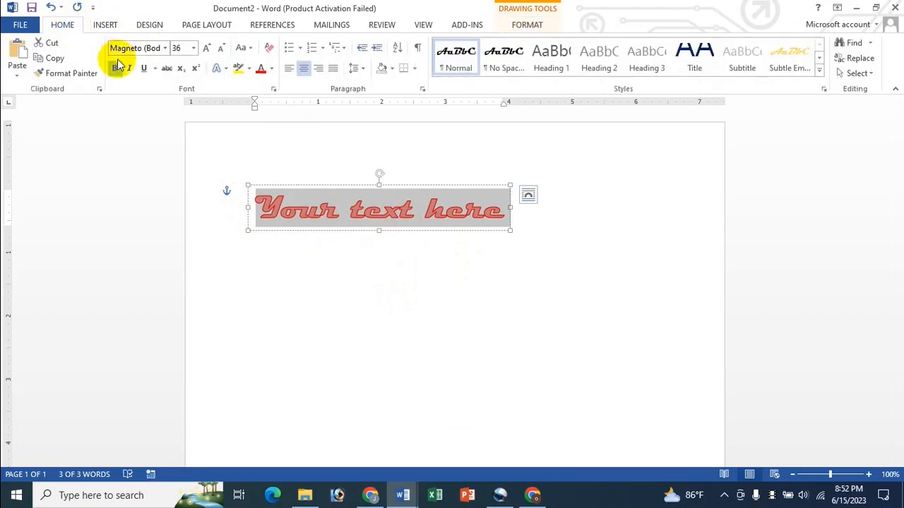
left_click(165, 49)
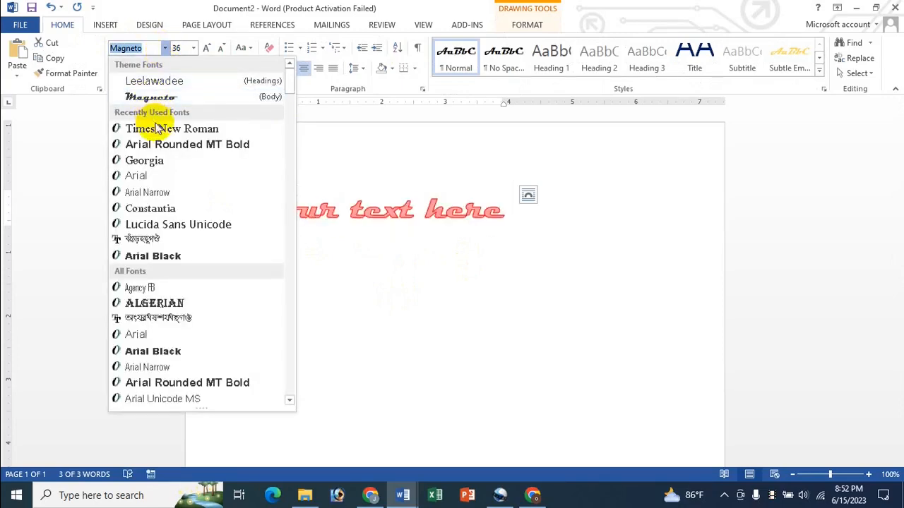
left_click(156, 82)
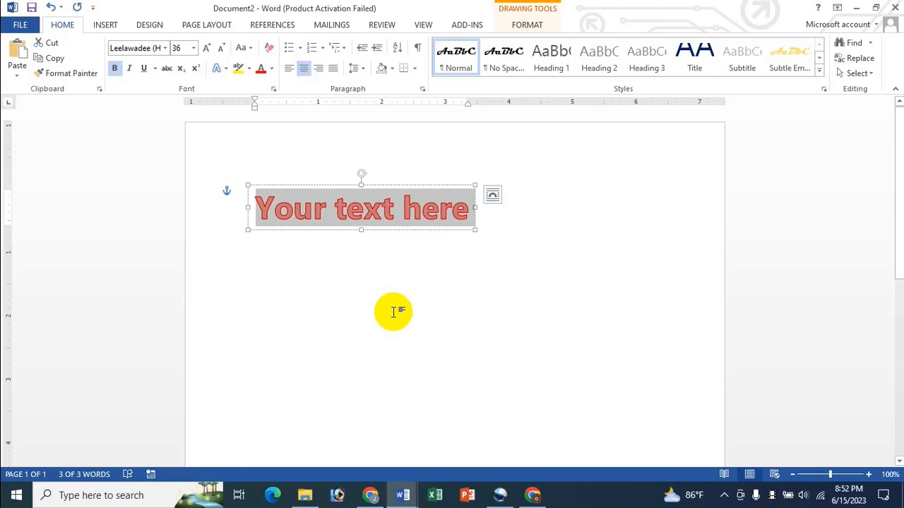
- Type 'Gazipur Adorsho Govt. Primary School' into the WordArt and select its box
type("Gazip")
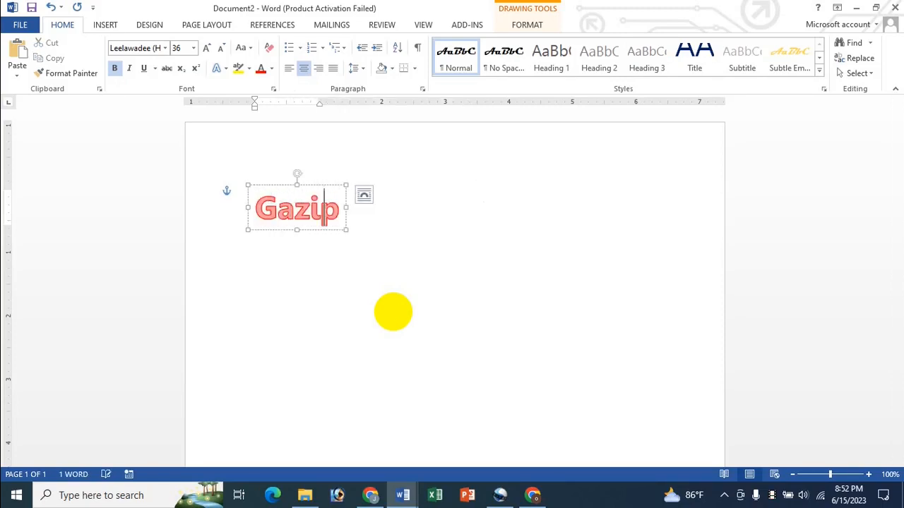
type("ur")
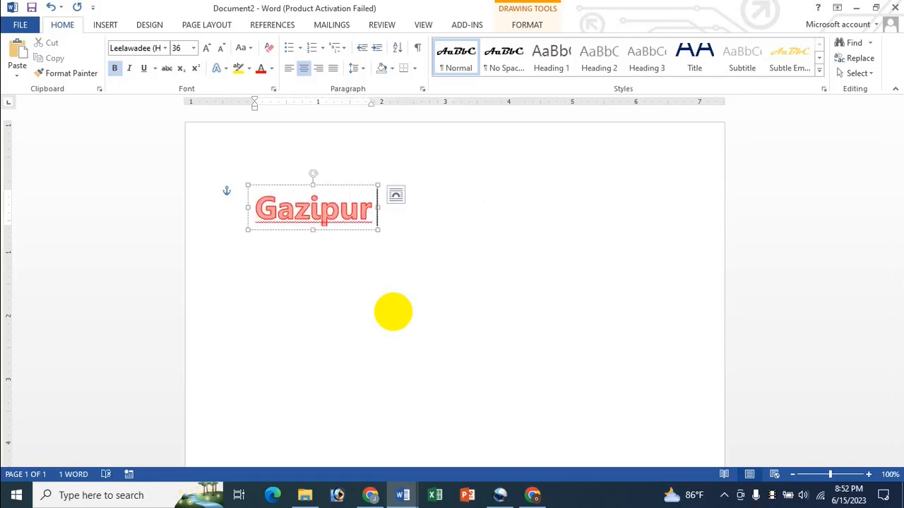
type(" Adorsho")
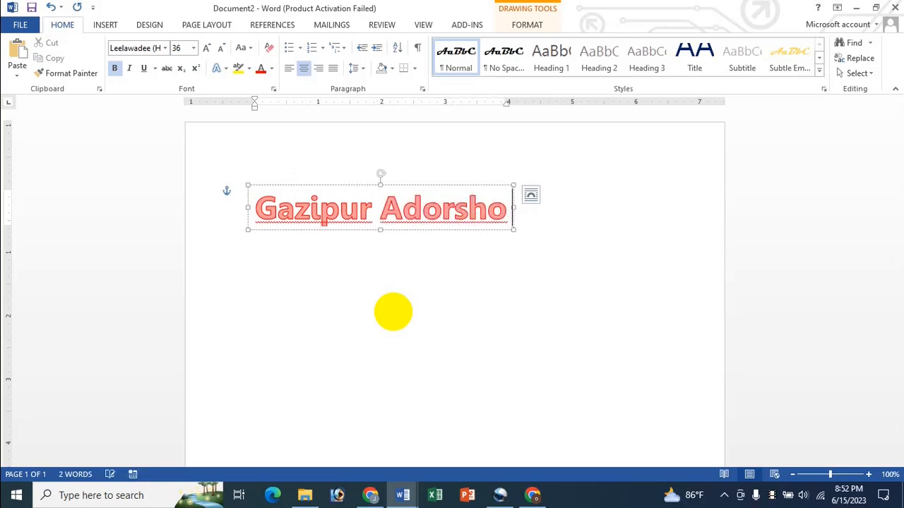
type(" Gog")
key("BackSpace")
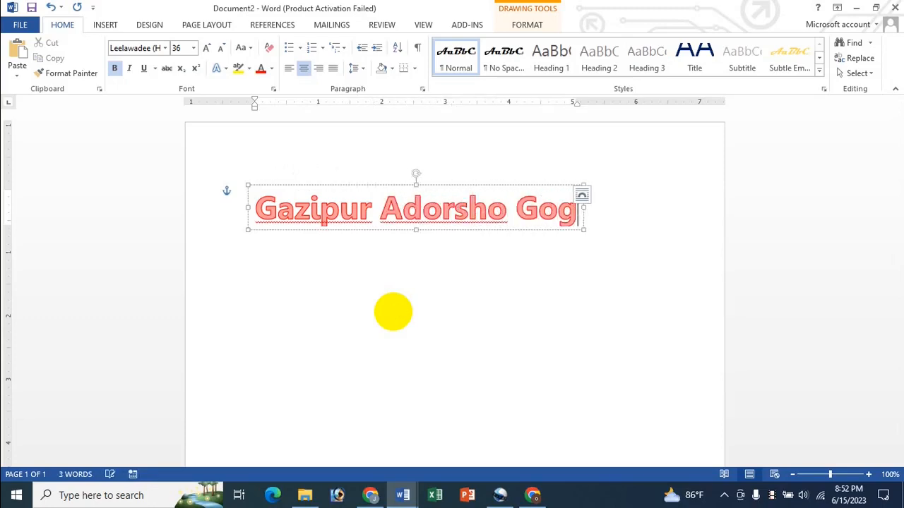
type("vt. Primary")
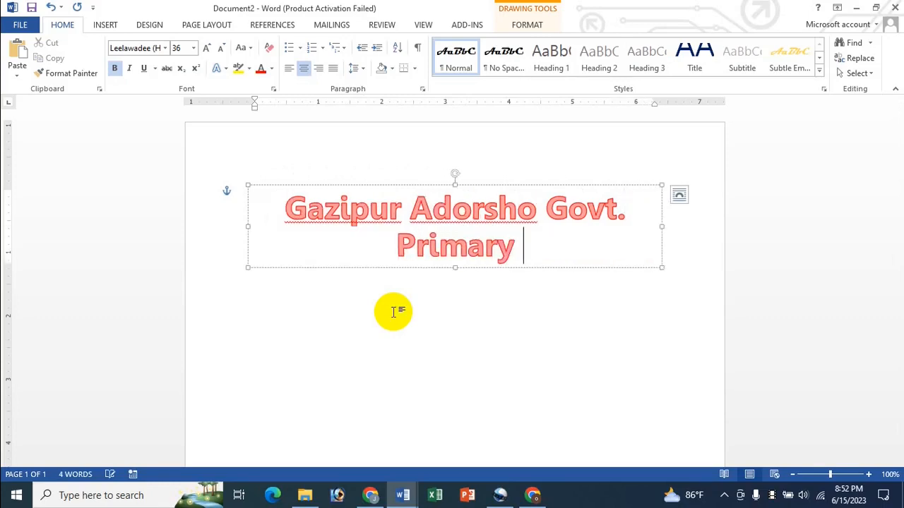
type(" School")
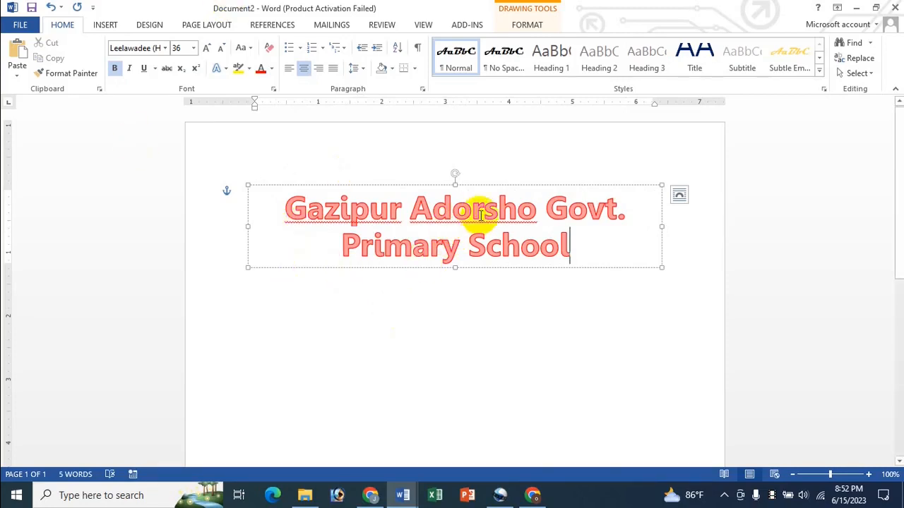
left_click(476, 186)
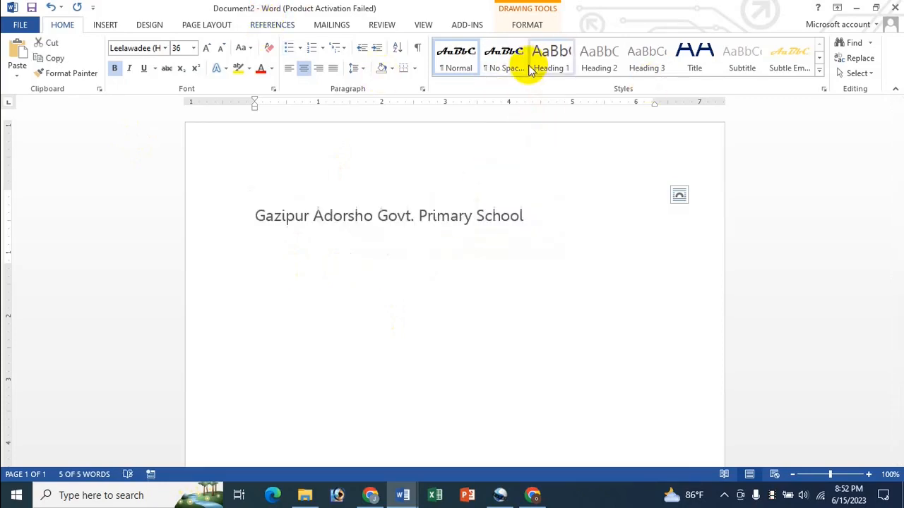
left_click(526, 25)
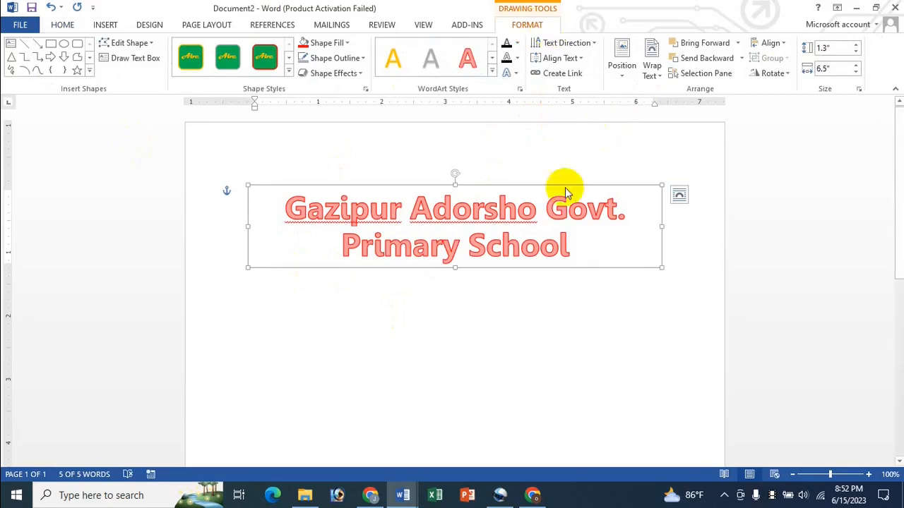
- Apply the Arch transform to the school name and enlarge its box to 3.08" by 6.5"
left_click(518, 76)
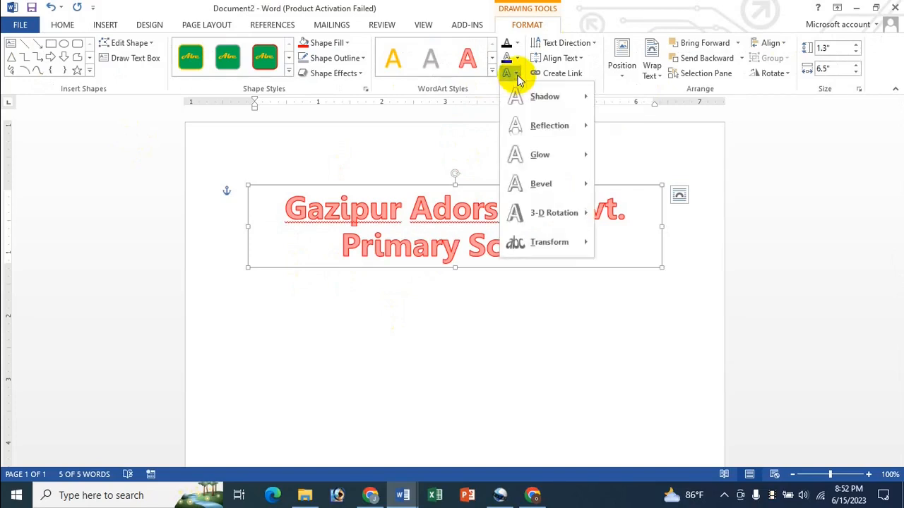
mouse_move(558, 255)
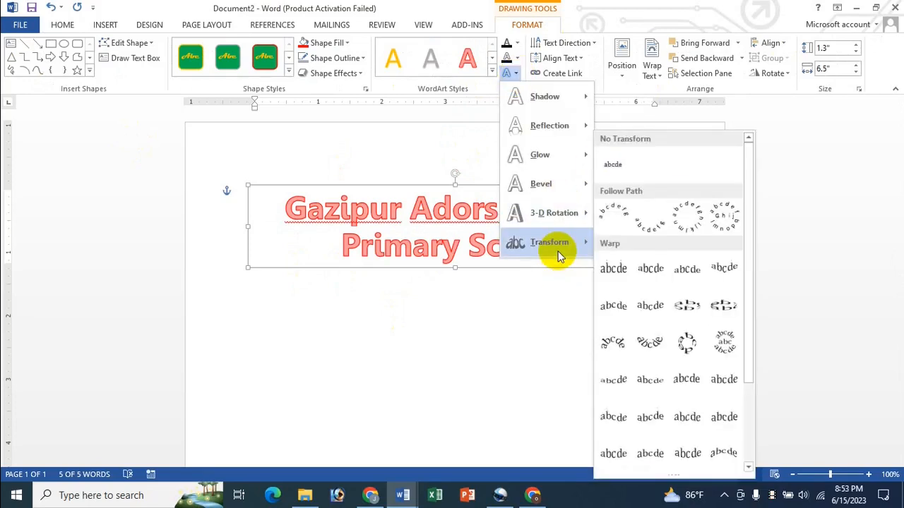
left_click(609, 218)
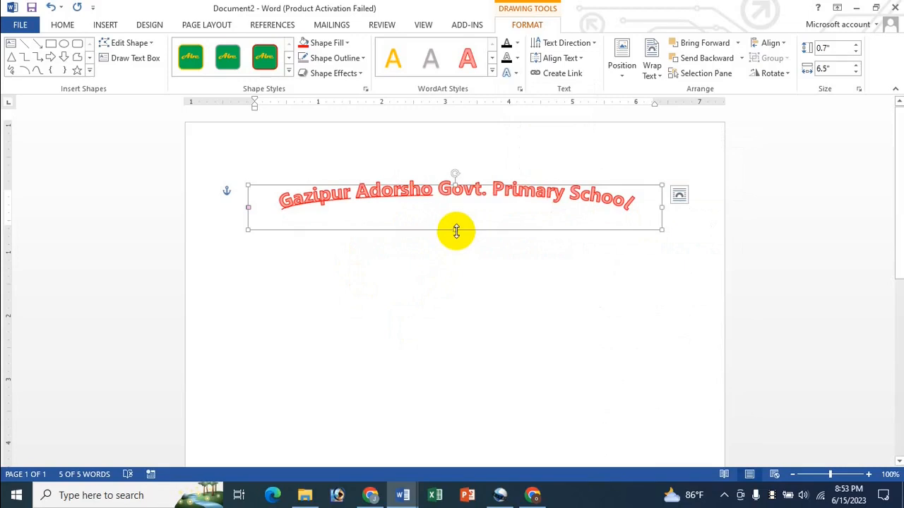
left_click_drag(456, 230, 464, 381)
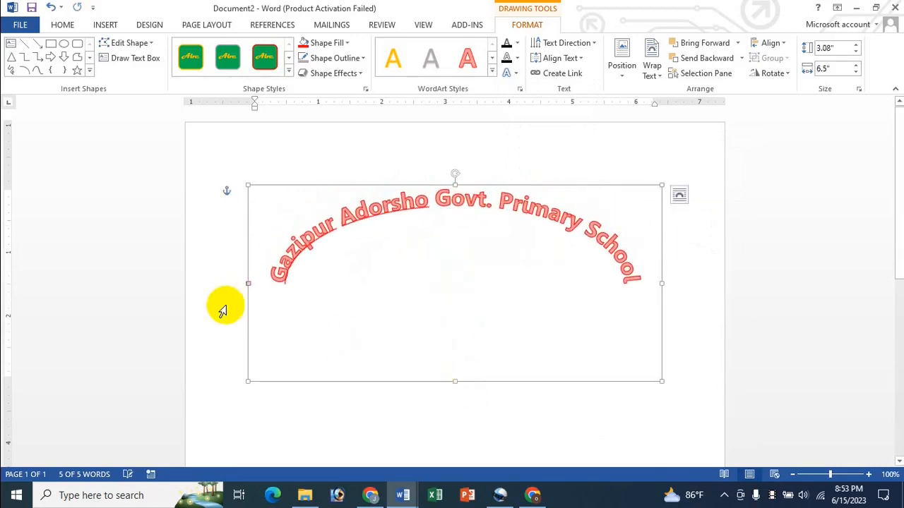
left_click_drag(248, 285, 285, 350)
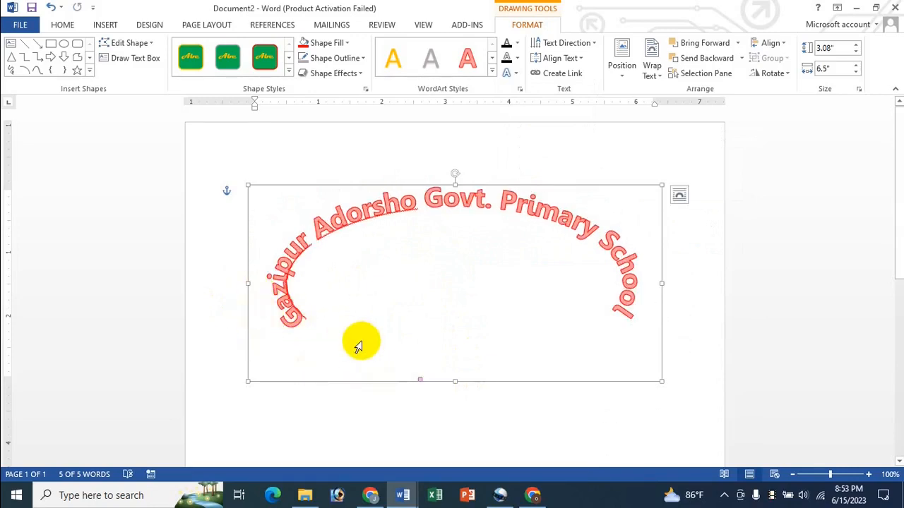
key("ctrl+z")
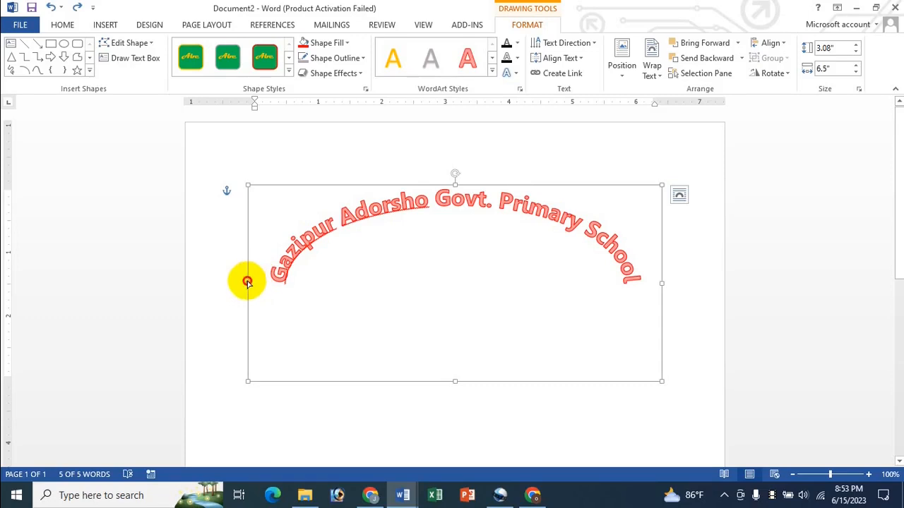
- Flatten the red school-name arch into a gentler curve near the page top, box 3.09" × 6.51"
left_click_drag(247, 282, 484, 210)
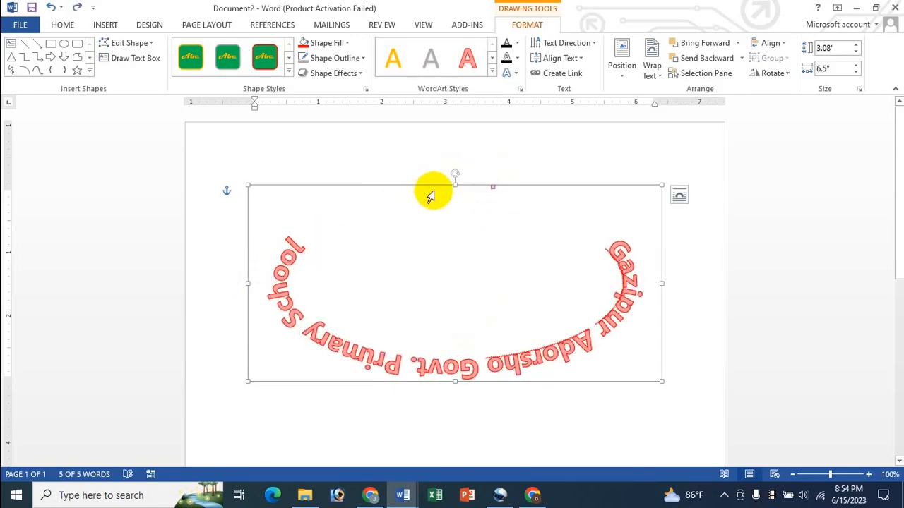
left_click_drag(453, 175, 457, 383)
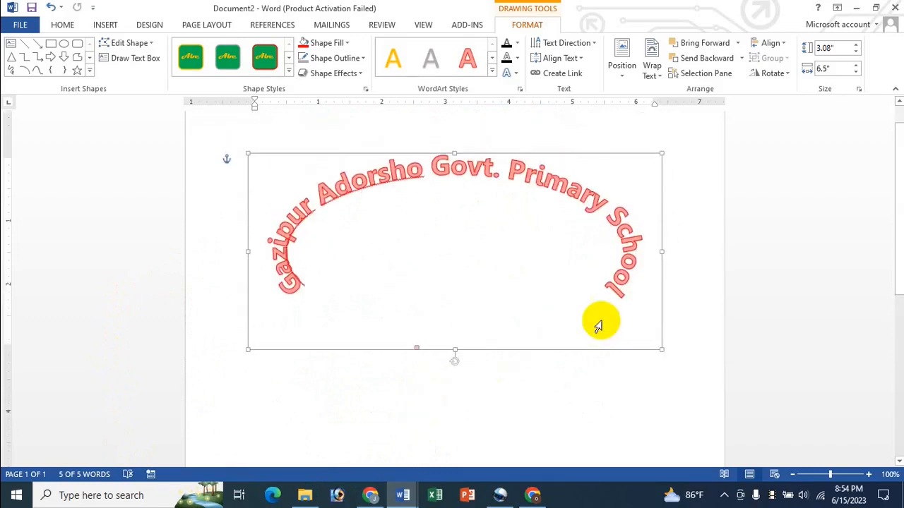
left_click_drag(417, 351, 356, 314)
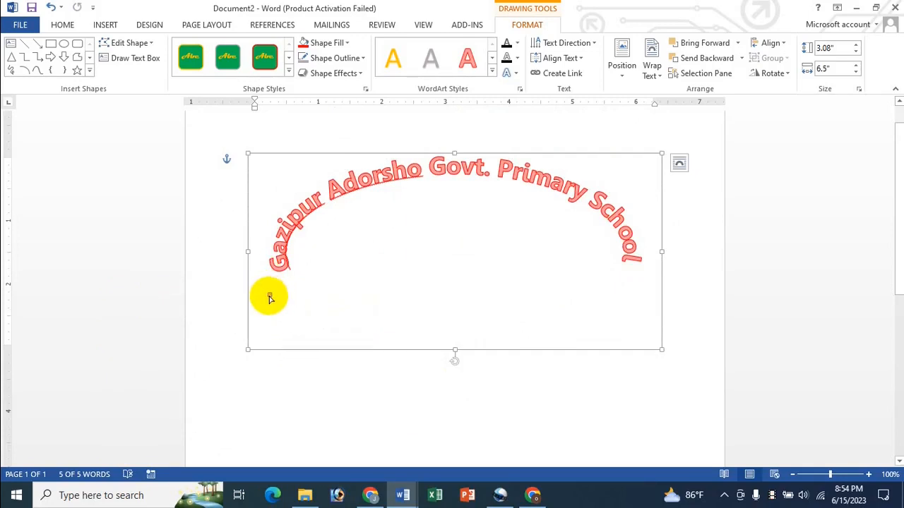
left_click_drag(269, 296, 281, 247)
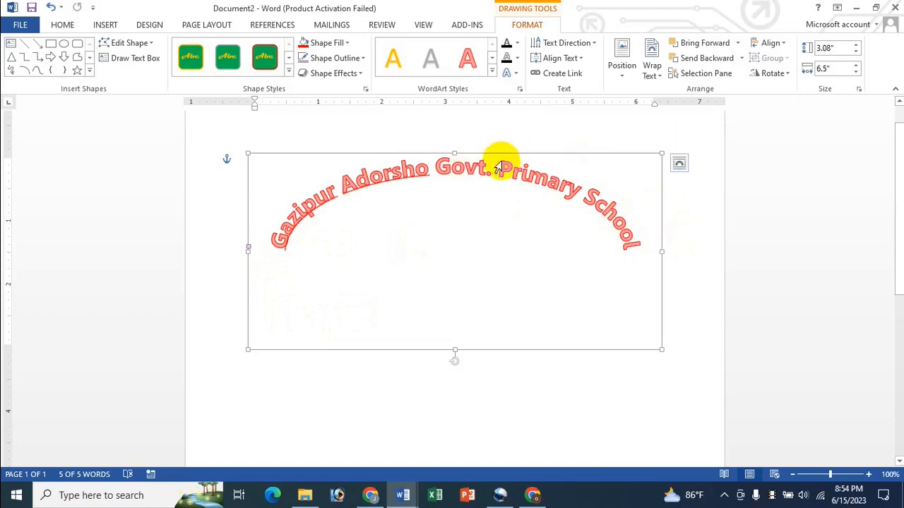
mouse_move(247, 152)
left_mouse_down()
mouse_move(264, 162)
mouse_move(247, 156)
left_mouse_up()
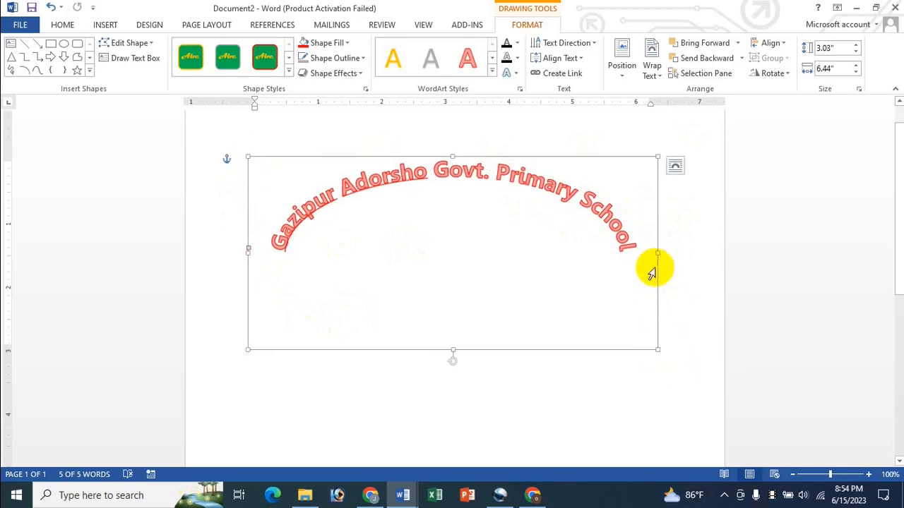
mouse_move(657, 350)
left_mouse_down()
mouse_move(629, 351)
mouse_move(662, 354)
left_mouse_up()
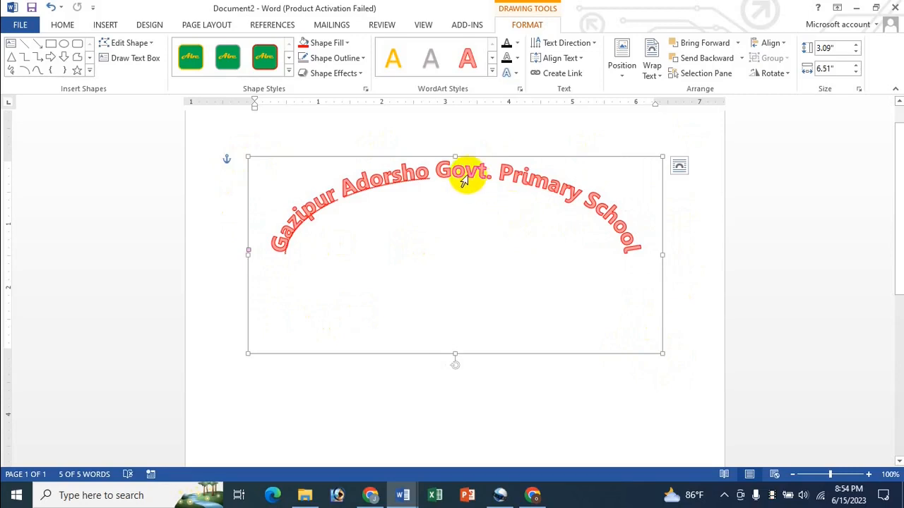
scroll(443, 180, "up", 1)
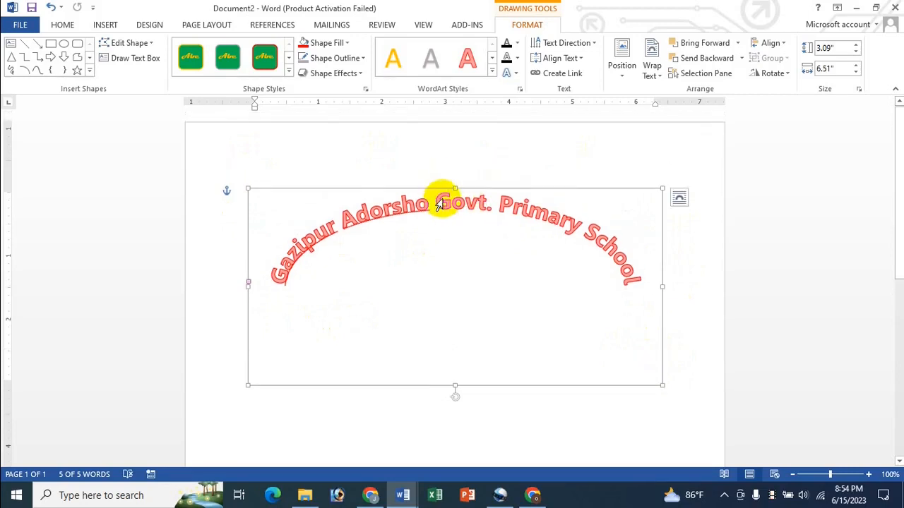
left_click_drag(443, 190, 444, 129)
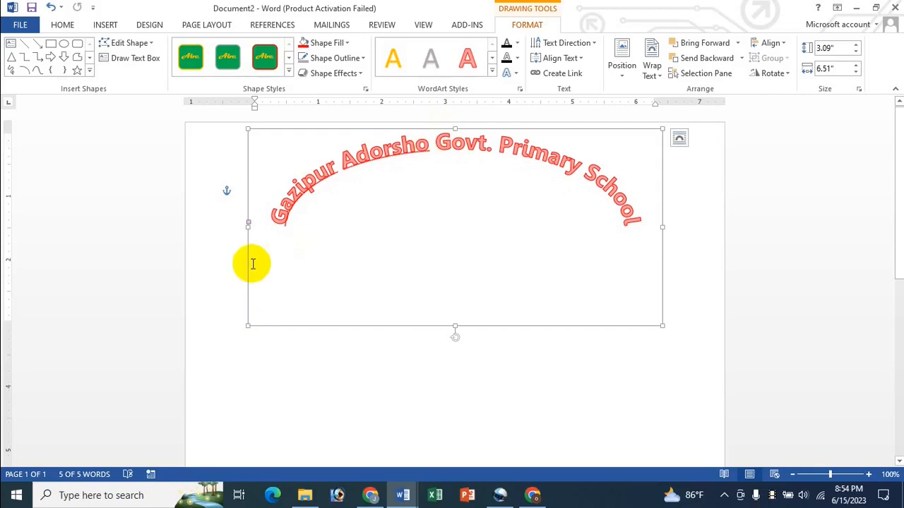
left_click_drag(249, 224, 276, 195)
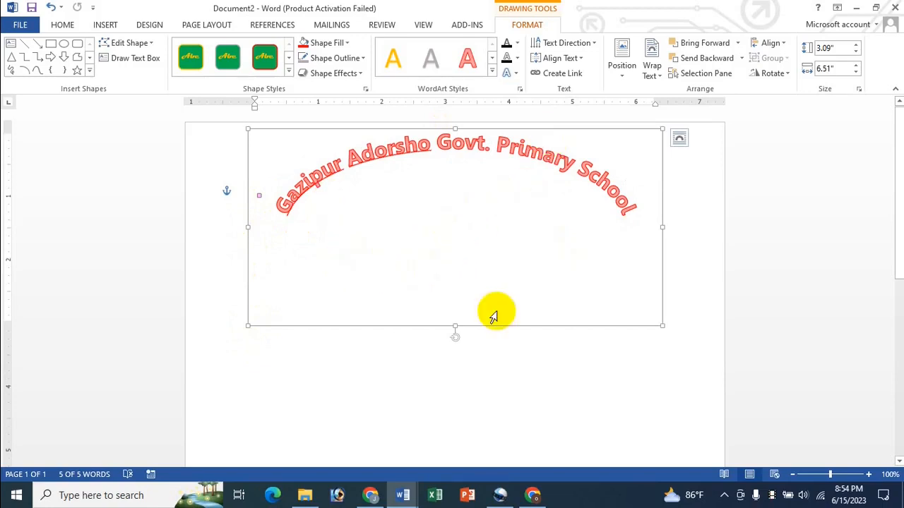
left_click(514, 369)
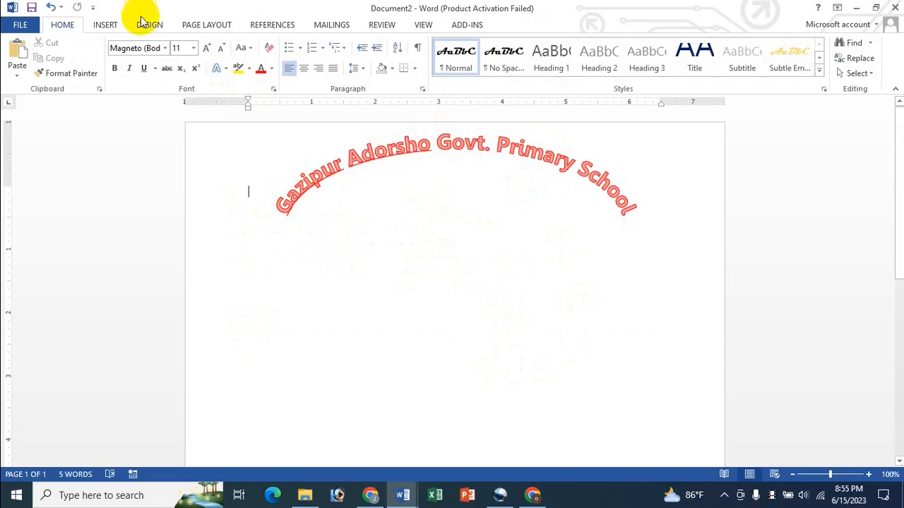
- Insert a gold WordArt below the arch containing the founder's title and name
left_click(106, 27)
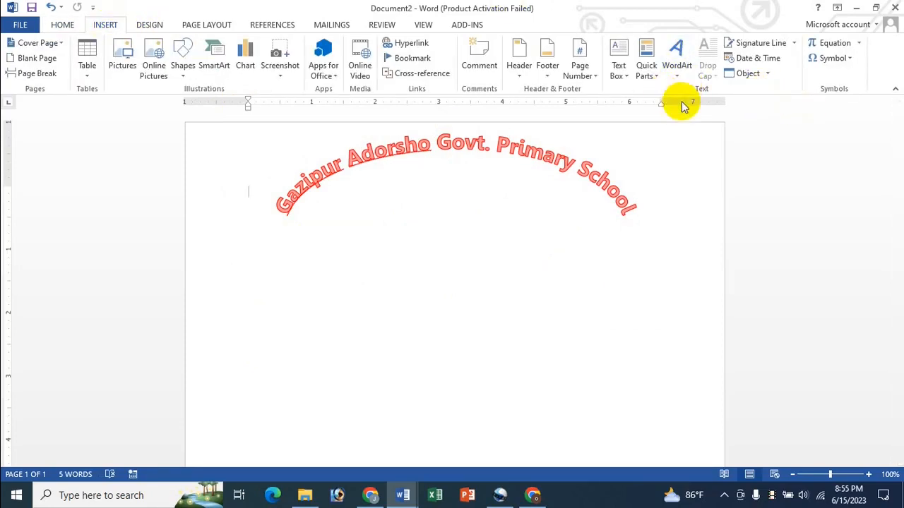
left_click(677, 70)
left_click(717, 177)
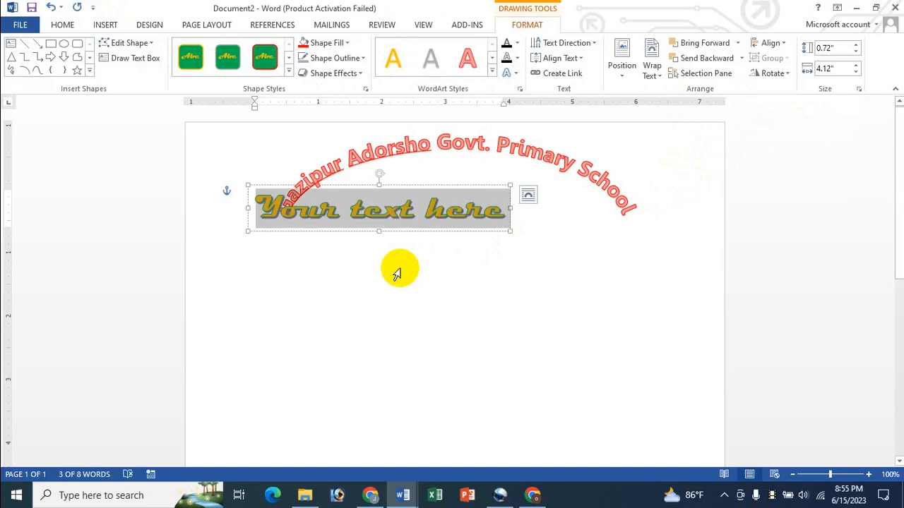
type("Pro")
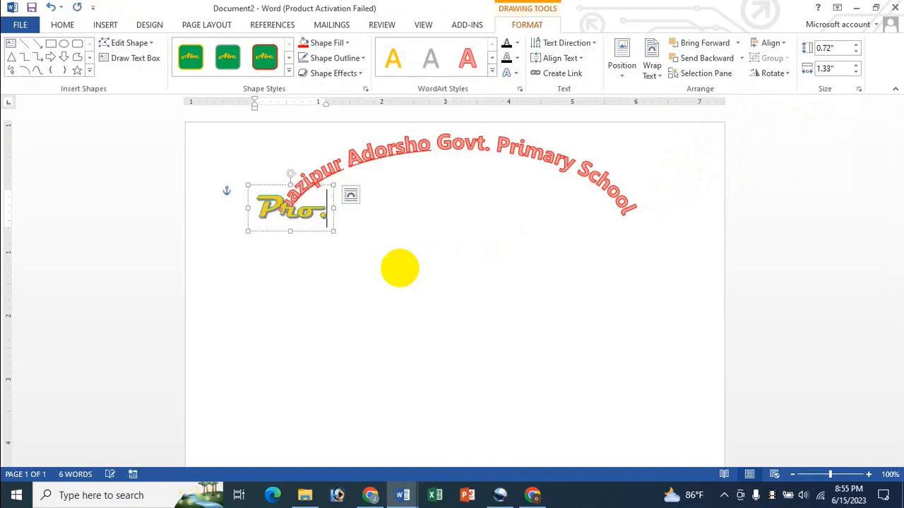
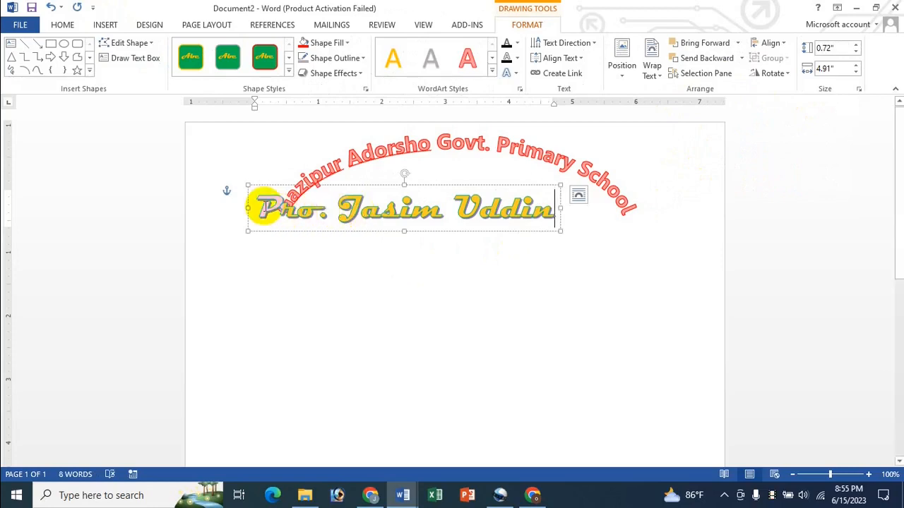
left_click_drag(272, 204, 524, 208)
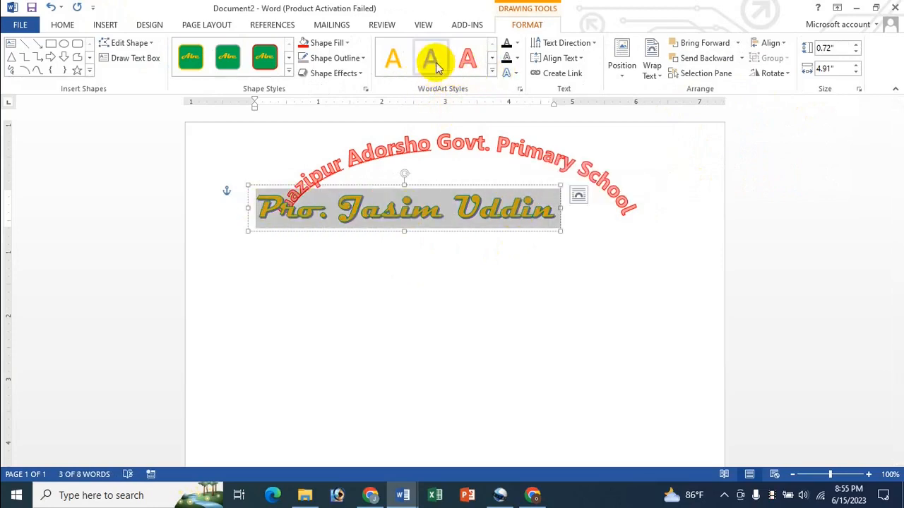
- Style the founder's name as blue-grey Arial Rounded MT Bold at 26 pt
left_click(491, 71)
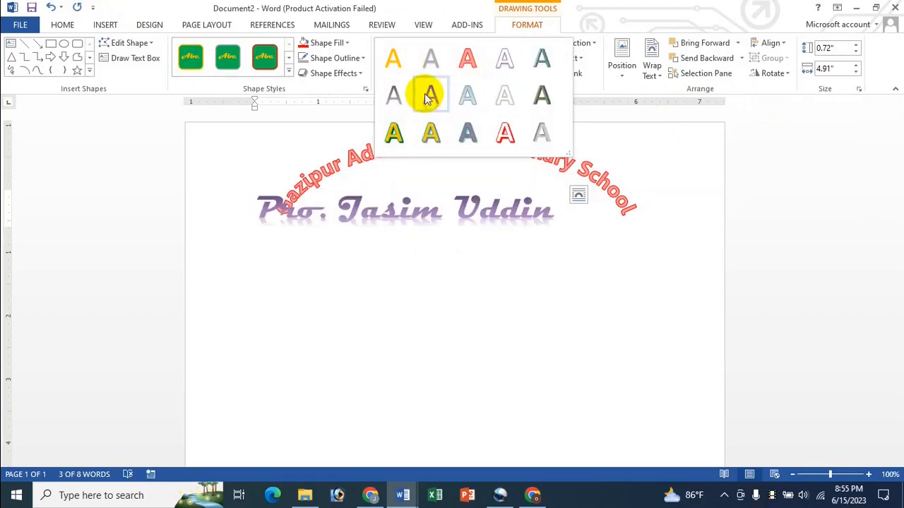
left_click(425, 93)
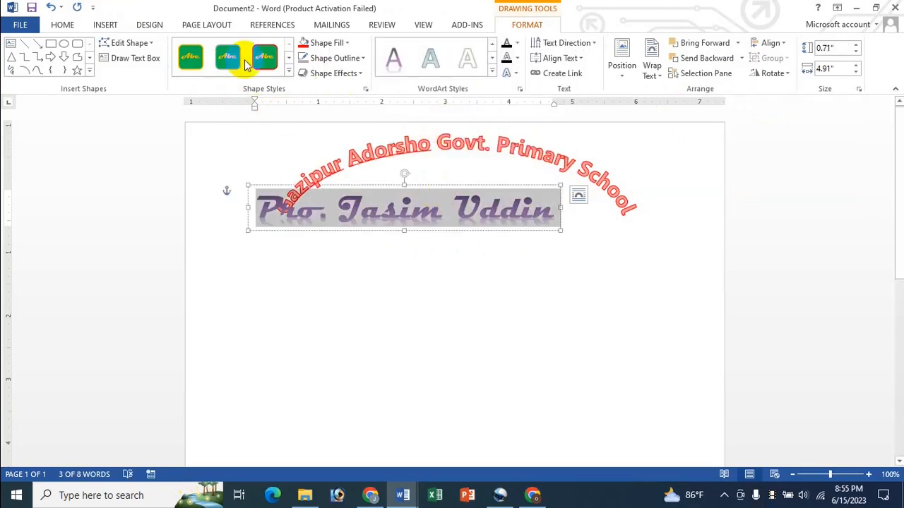
left_click(63, 24)
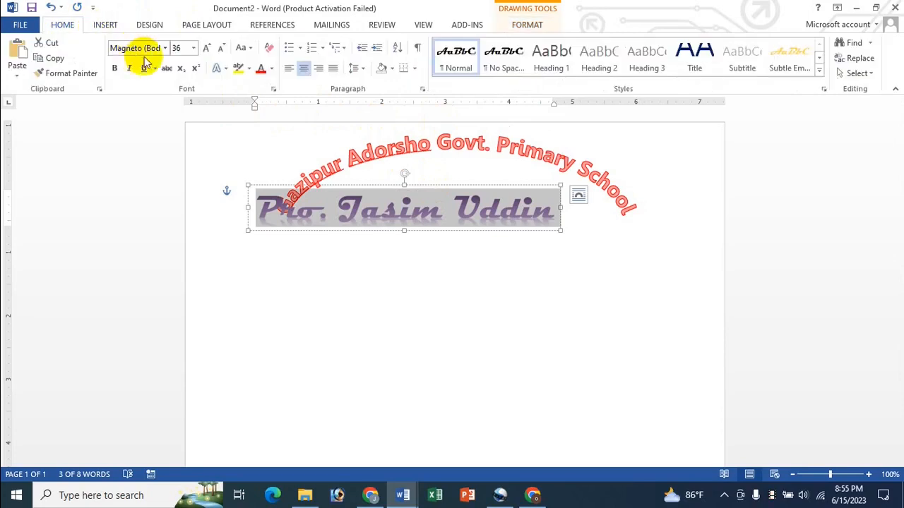
left_click(165, 48)
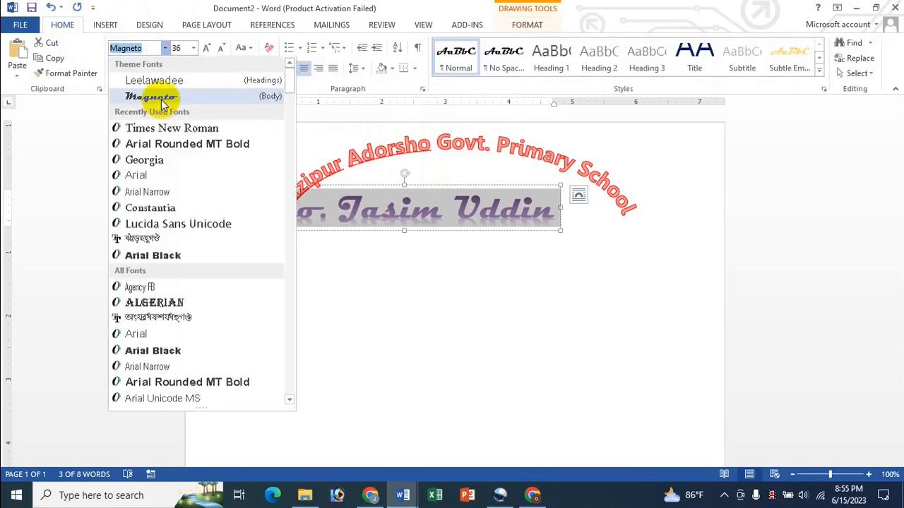
left_click(148, 144)
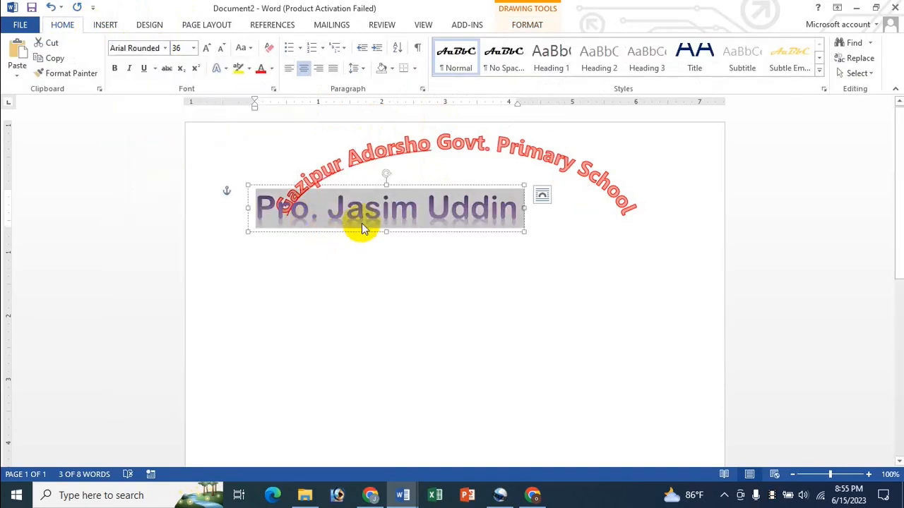
left_click(219, 51)
left_click(219, 50)
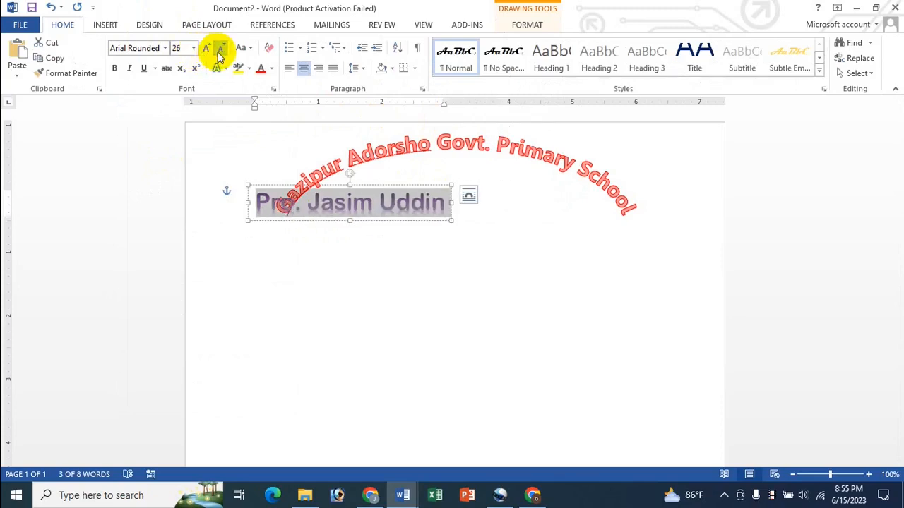
left_click(272, 69)
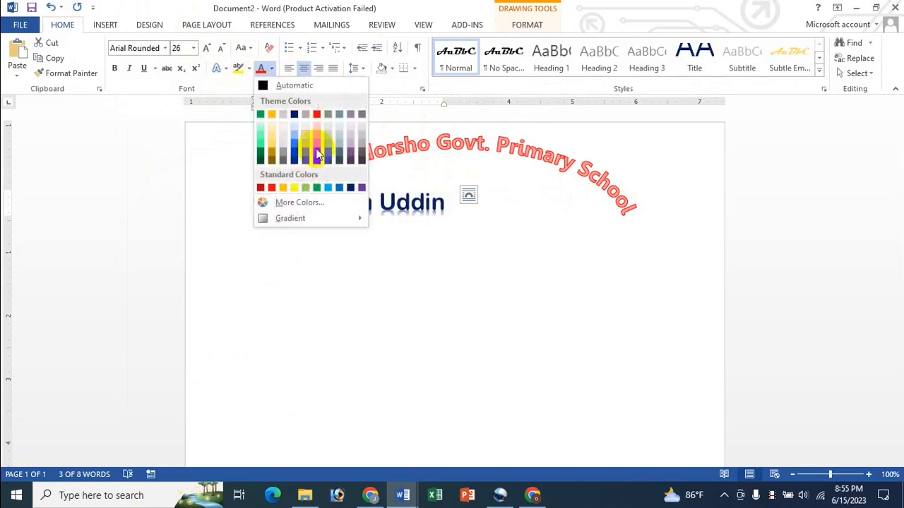
left_click(342, 157)
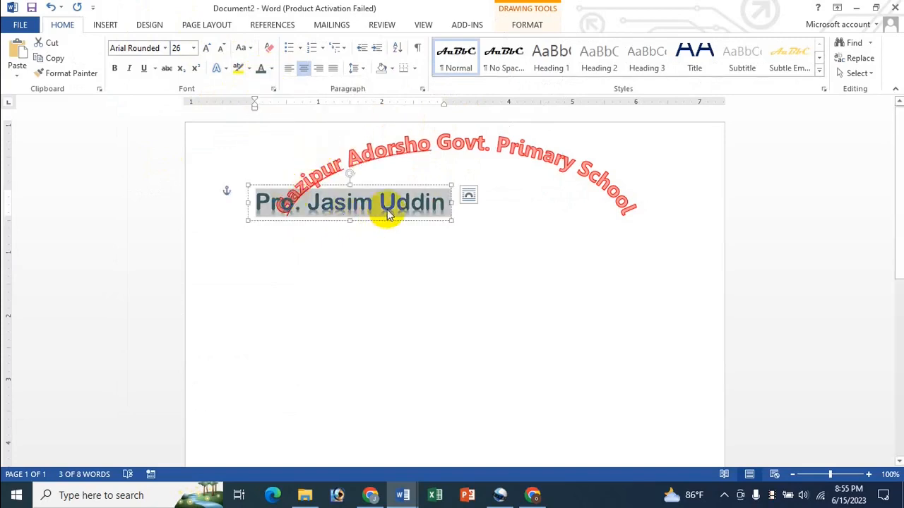
- Centre and widen the founder-name box beneath the arched school name
left_click(391, 185)
left_click_drag(481, 185, 501, 178)
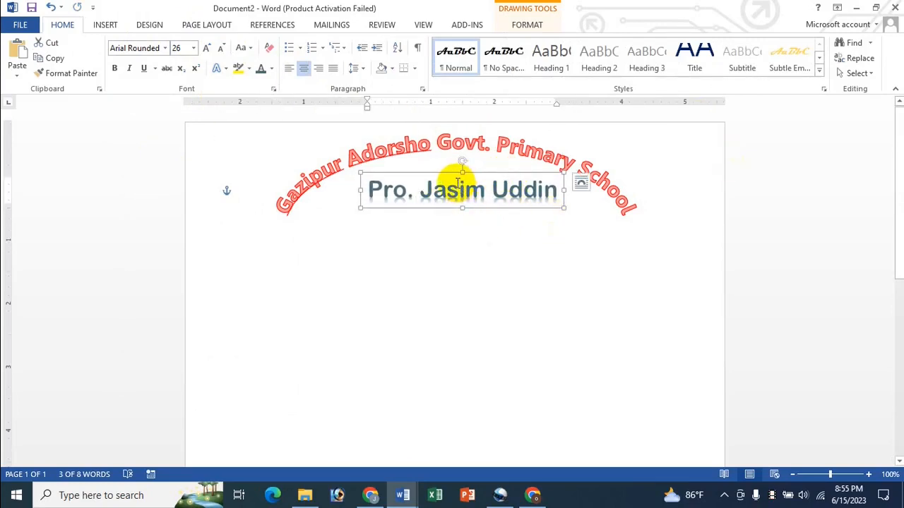
left_click_drag(445, 173, 437, 173)
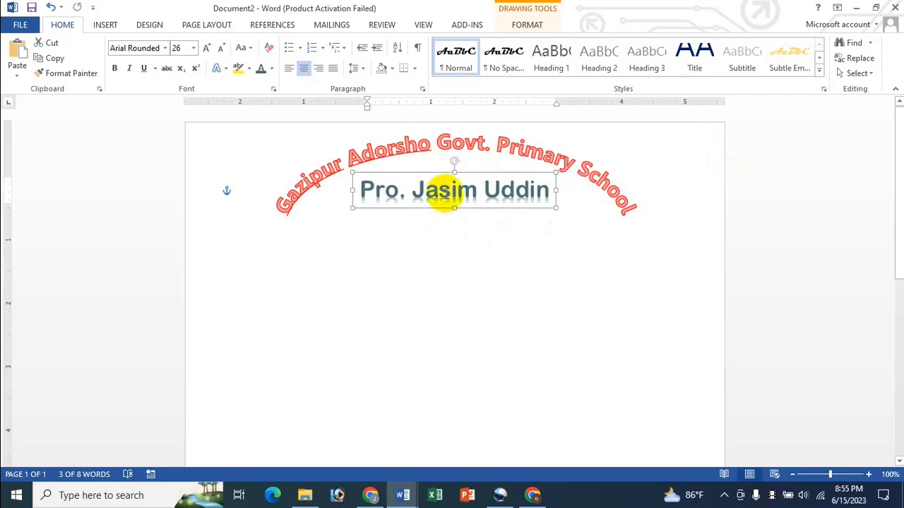
mouse_move(352, 208)
left_mouse_down()
mouse_move(365, 200)
mouse_move(339, 196)
mouse_move(339, 213)
left_mouse_up()
key("Right")
key("Right")
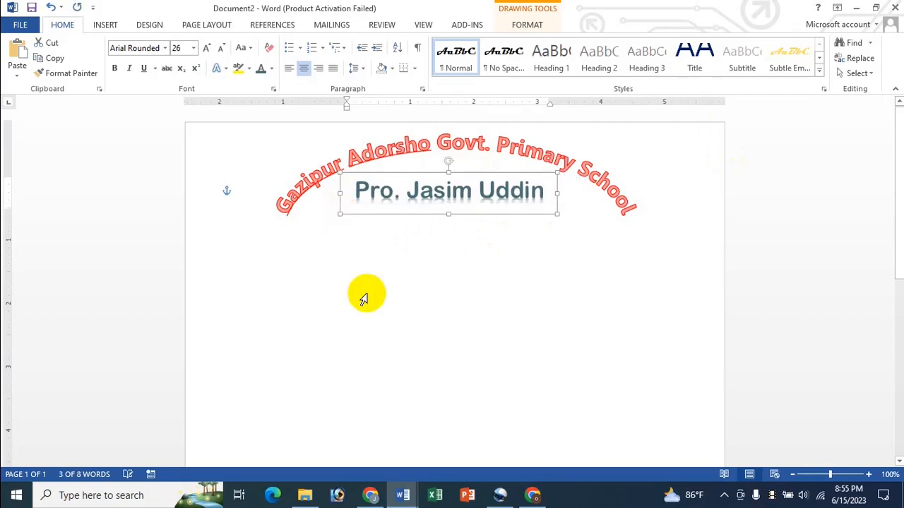
left_click(420, 243)
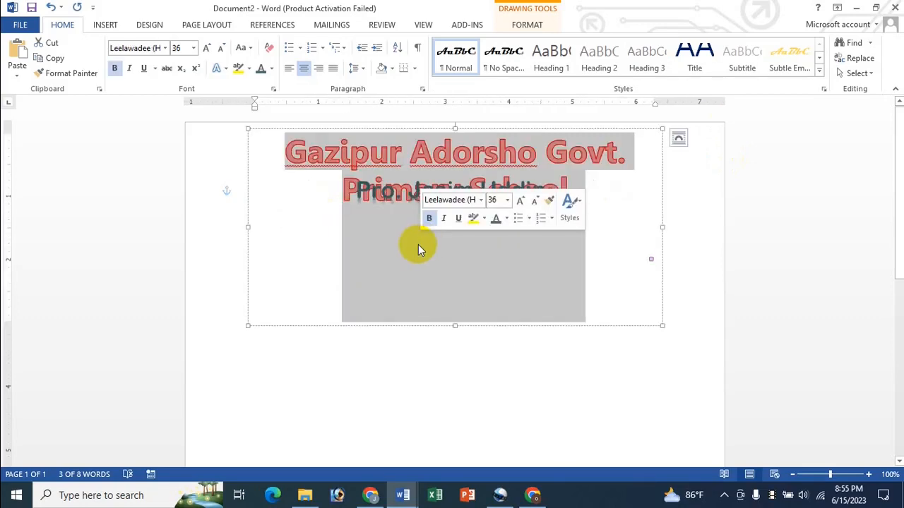
left_click(489, 365)
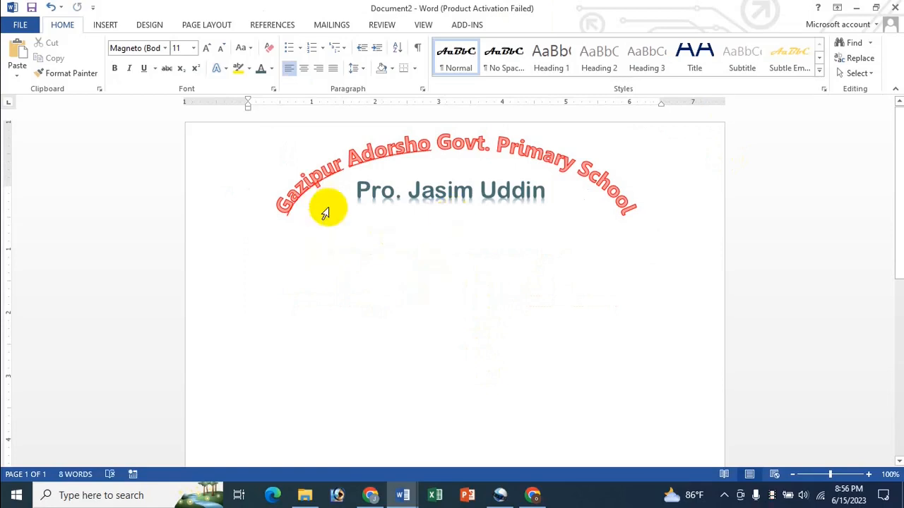
left_click(104, 25)
left_click(678, 74)
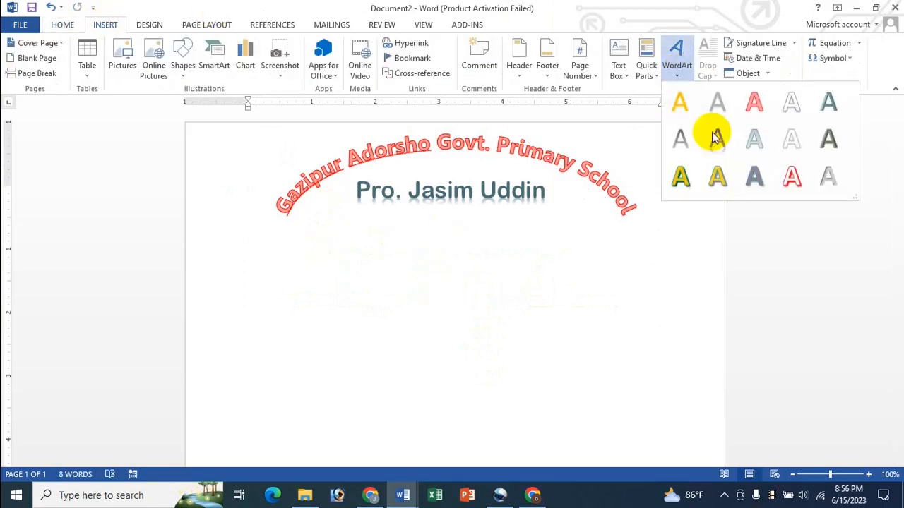
- Add a grey-green WordArt with the school's address in Georgia 14 pt
left_click(827, 138)
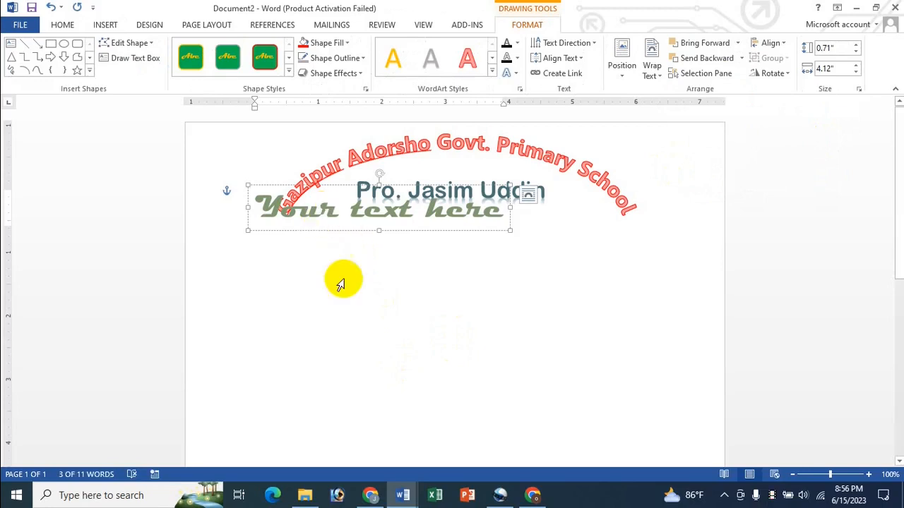
key("ctrl+a")
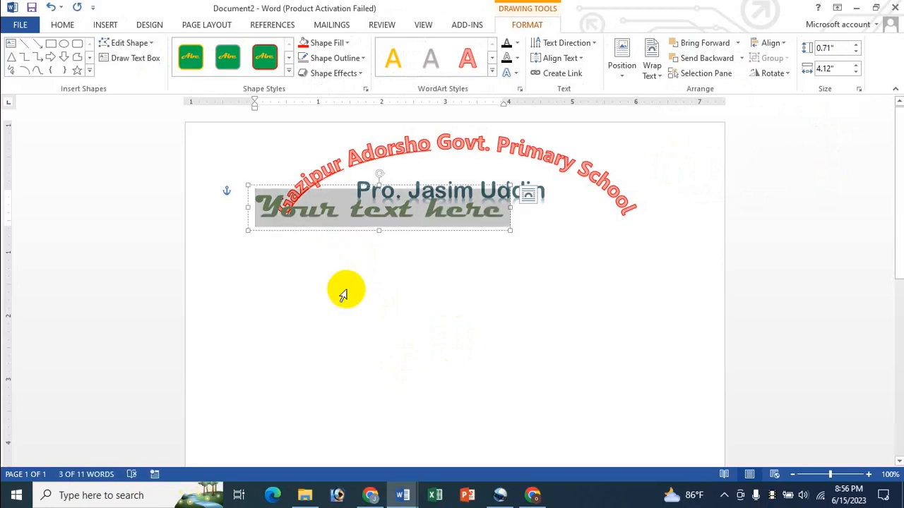
type("Hari")
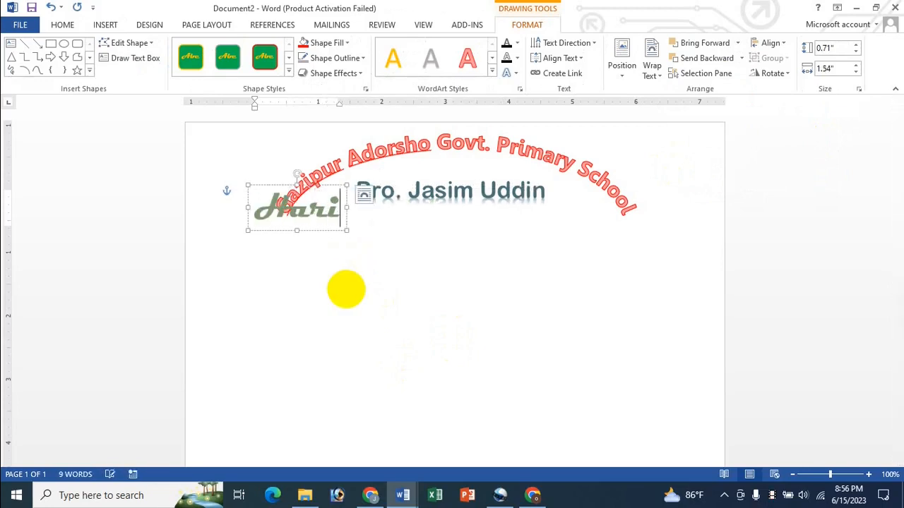
type("nal, G")
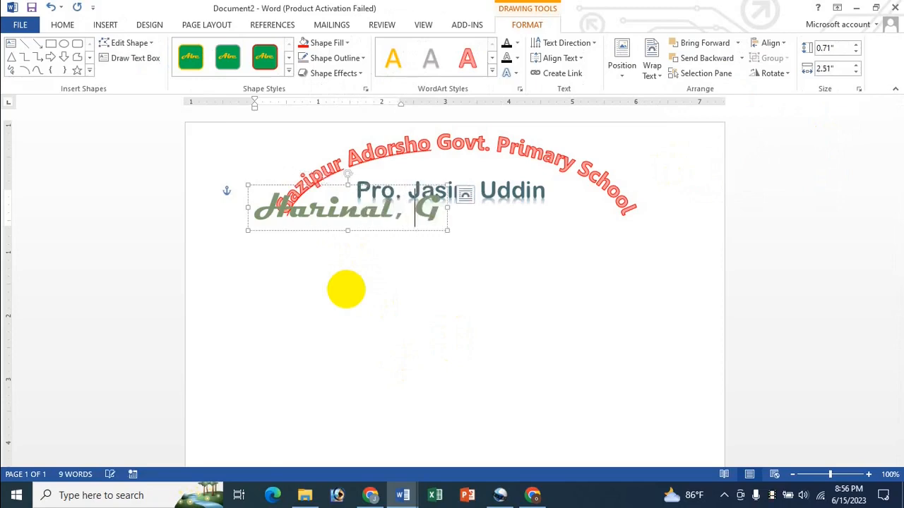
type("azipur Sadar ")
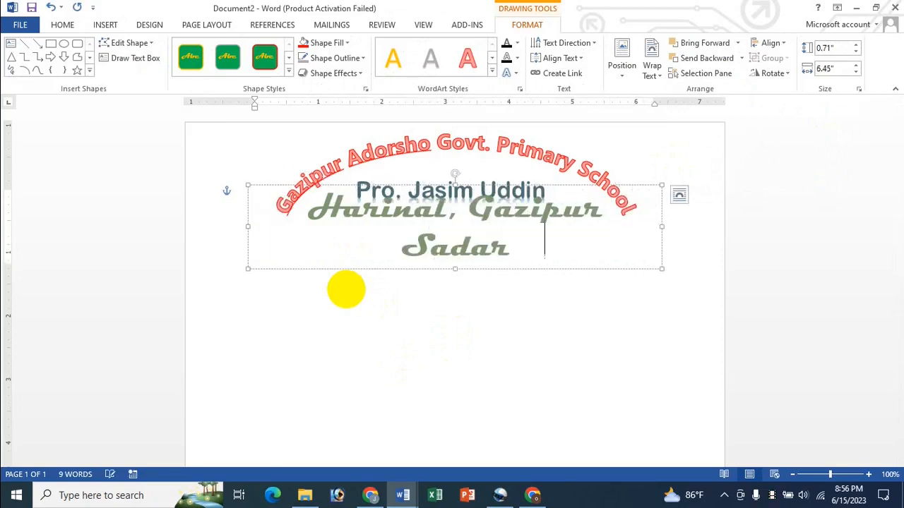
type(", Gazipur")
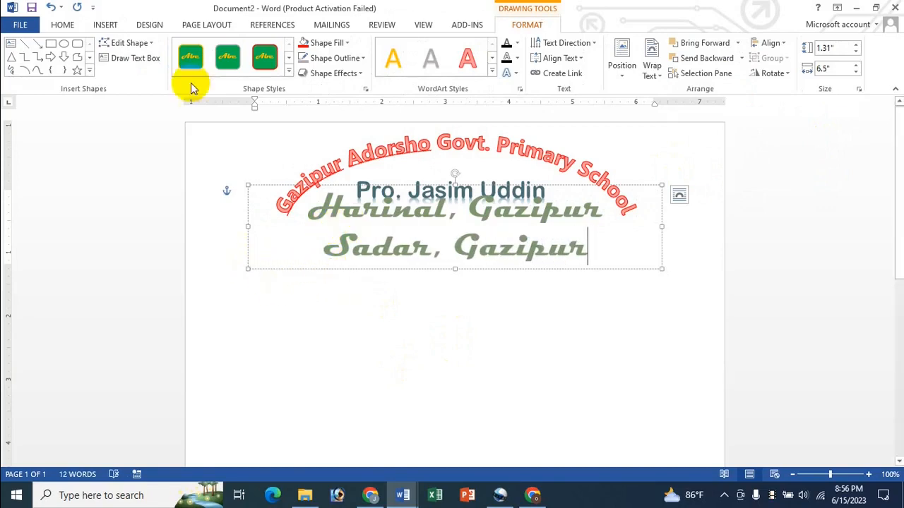
left_click(62, 25)
left_click(317, 214)
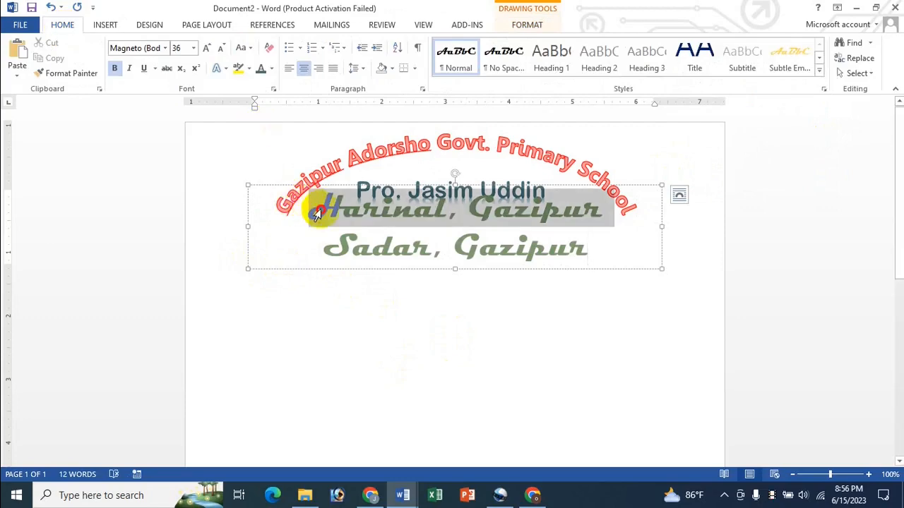
left_click_drag(317, 214, 521, 238)
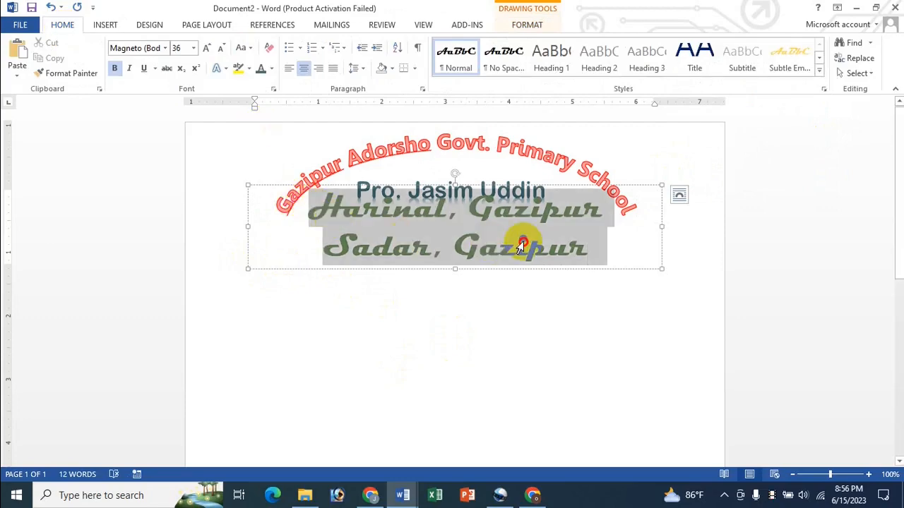
left_click(164, 49)
left_click(131, 156)
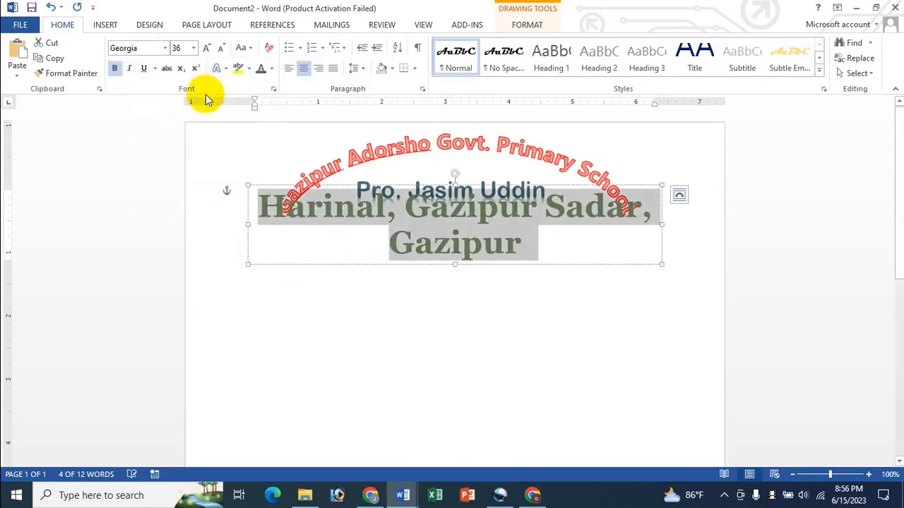
left_click(193, 48)
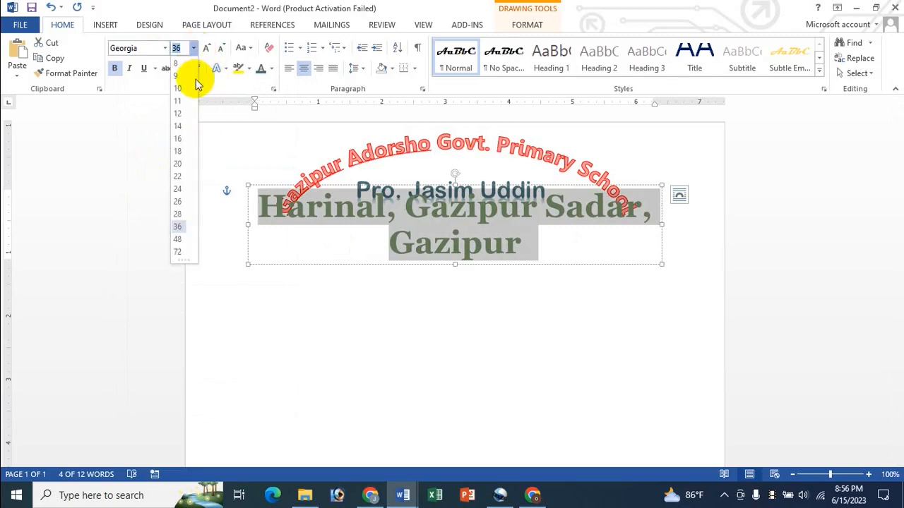
left_click(179, 126)
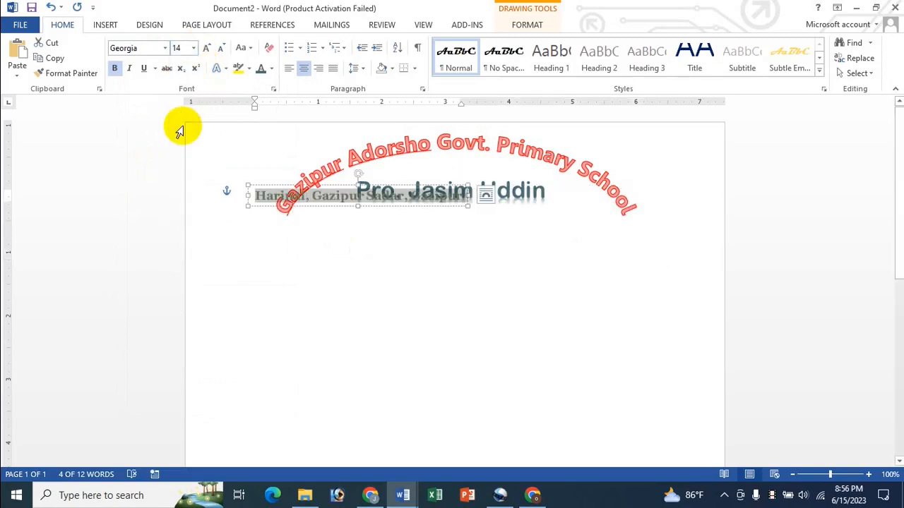
- Apply a yellow highlight to the address, then set highlighting back to No Color
left_click(238, 70)
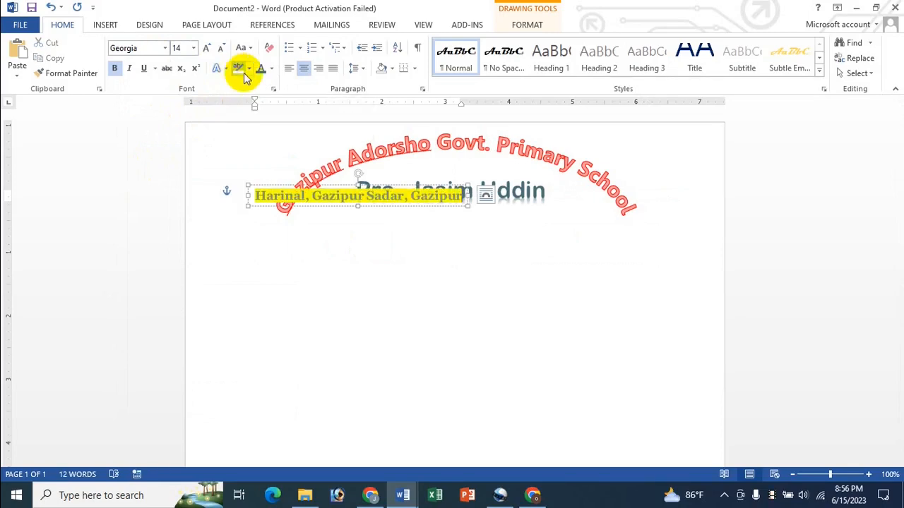
left_click(249, 71)
left_click(259, 146)
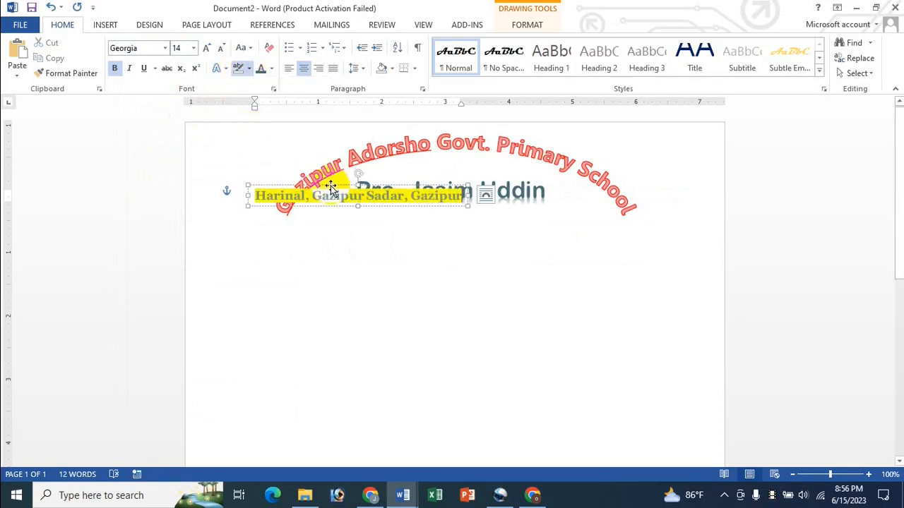
left_click(329, 197)
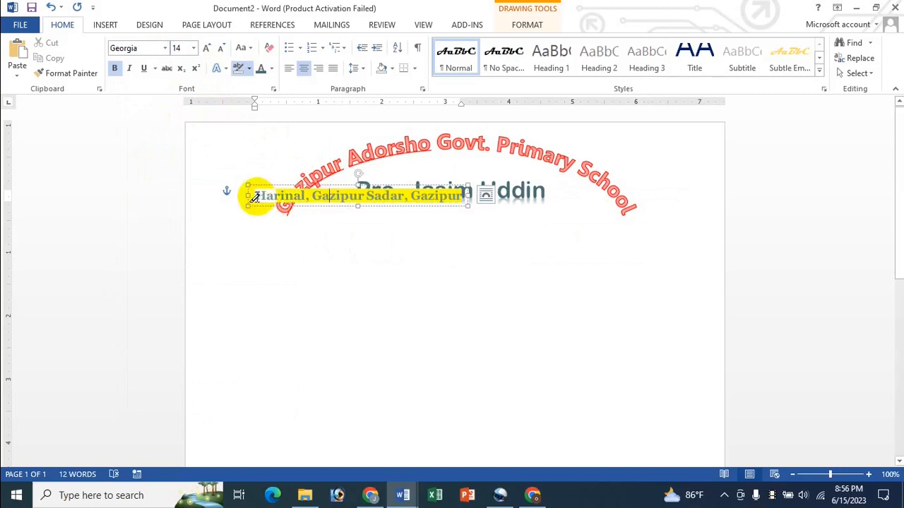
left_click_drag(263, 193, 463, 191)
left_click(239, 68)
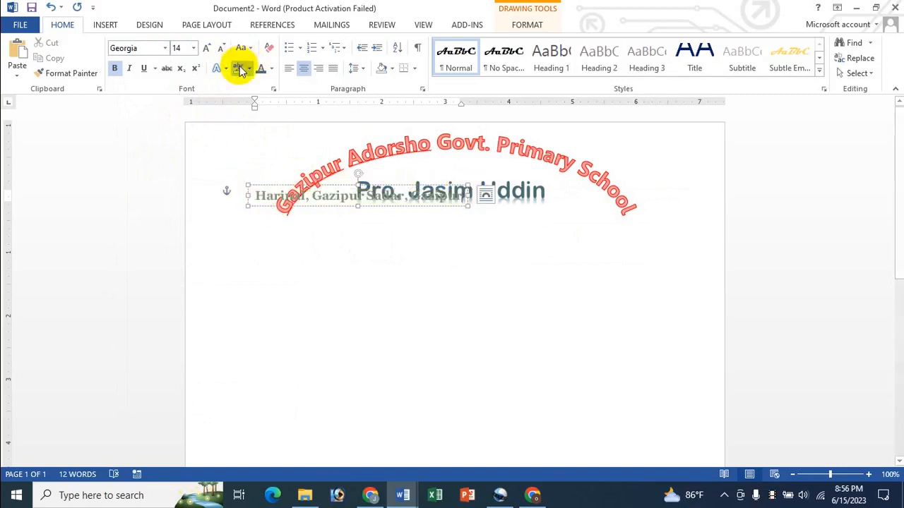
left_click(248, 71)
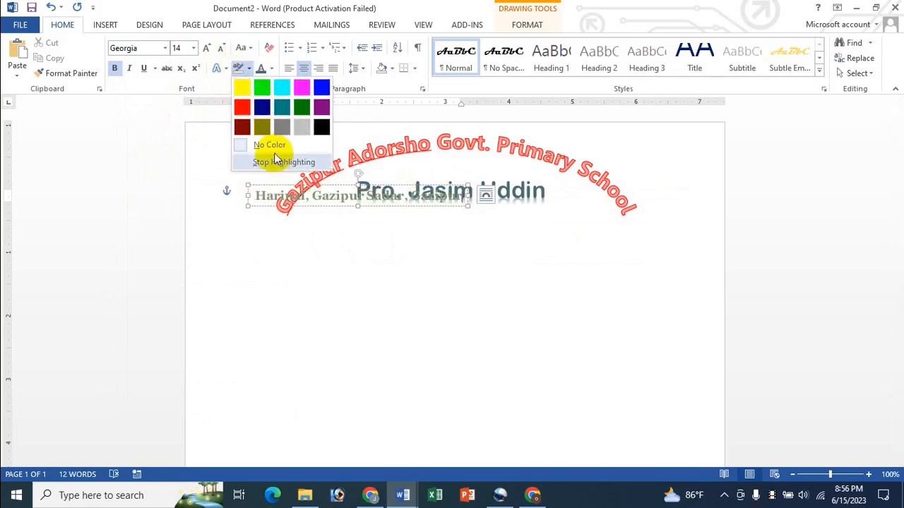
left_click(238, 146)
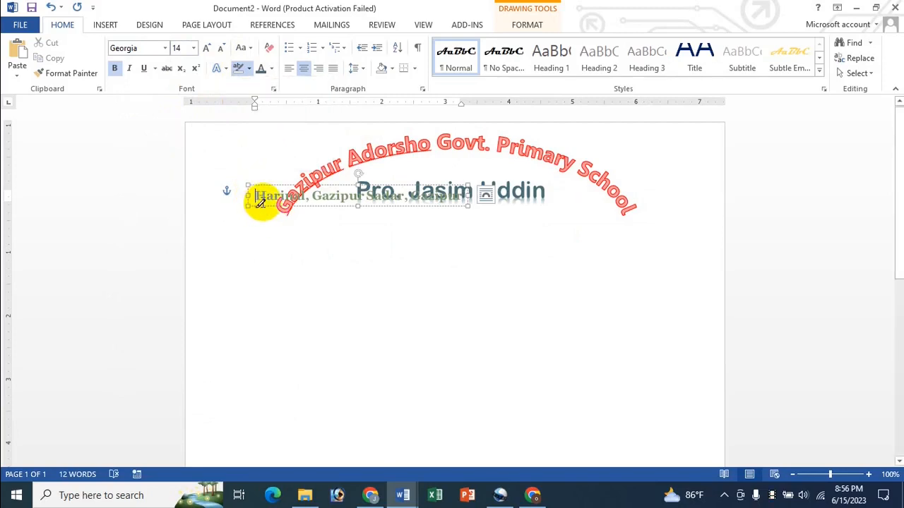
- Colour the address text dark red
left_click_drag(256, 196, 466, 198)
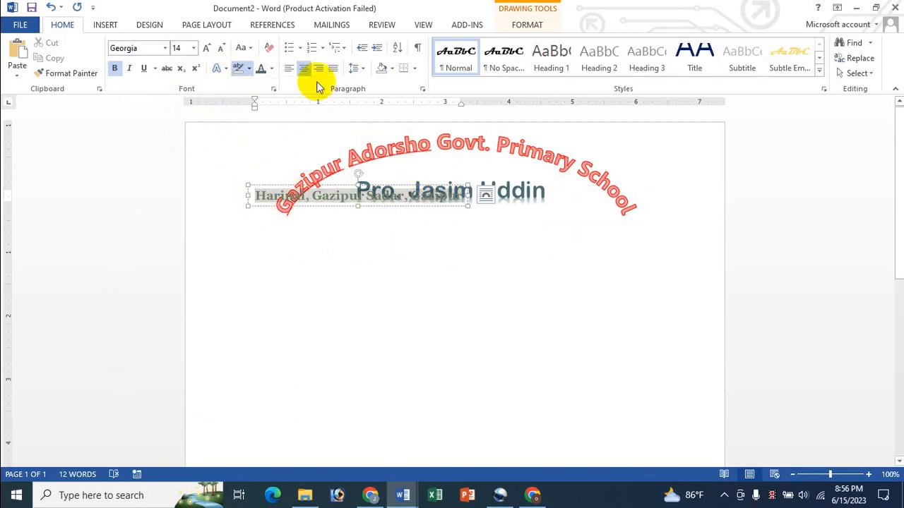
left_click(271, 69)
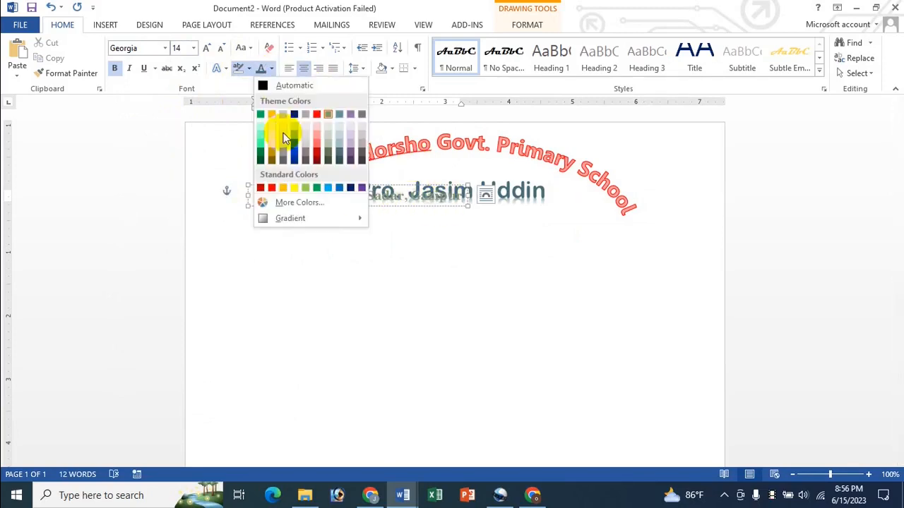
left_click(261, 188)
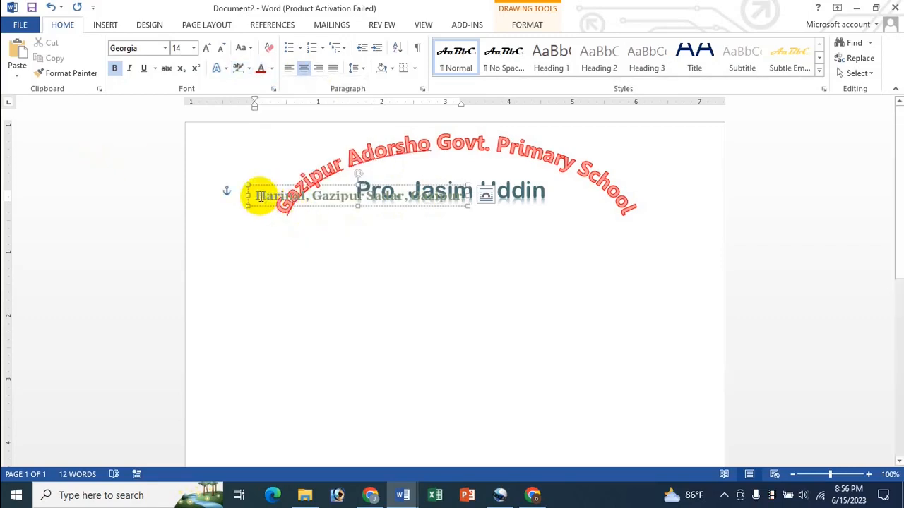
left_click_drag(252, 196, 470, 196)
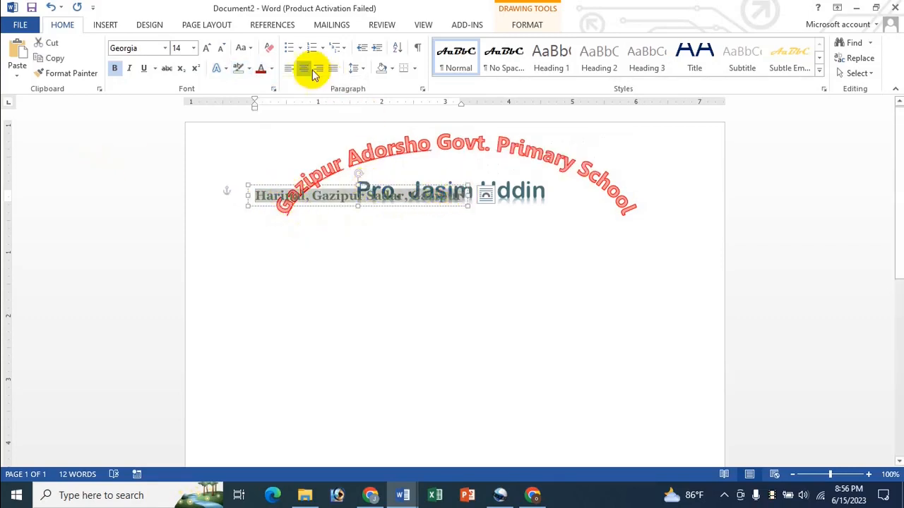
left_click(261, 68)
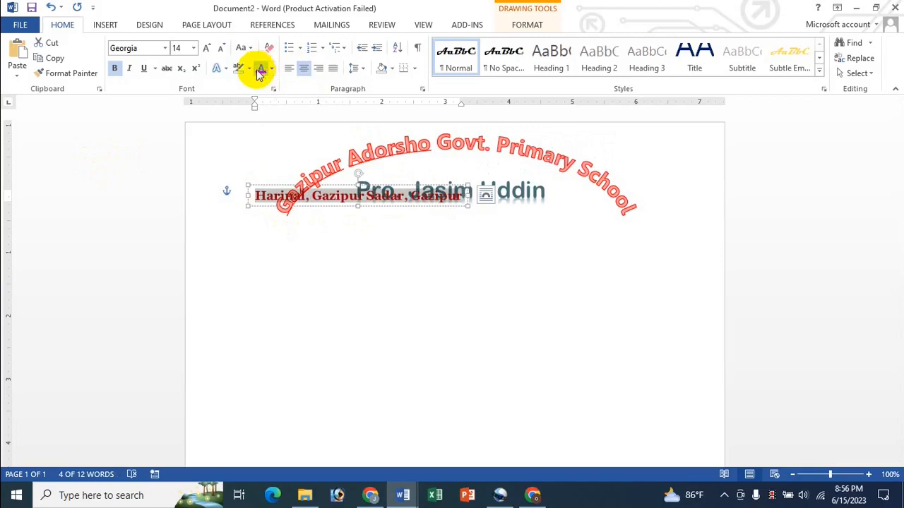
left_click(346, 198)
- Position the address box centred just below the founder's name
left_click_drag(262, 187, 327, 234)
mouse_move(416, 208)
left_mouse_down()
mouse_move(437, 204)
mouse_move(428, 209)
left_mouse_up()
left_click(406, 221)
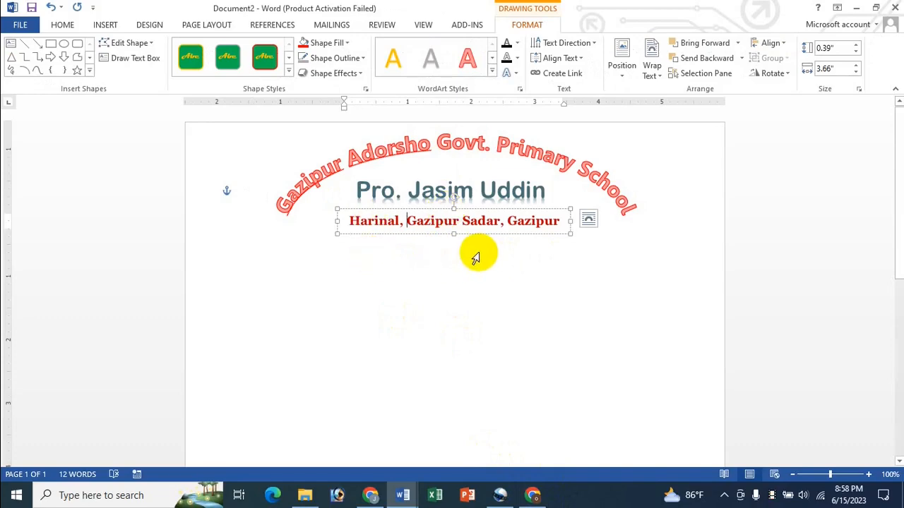
left_click_drag(488, 262, 368, 324)
left_click(379, 376)
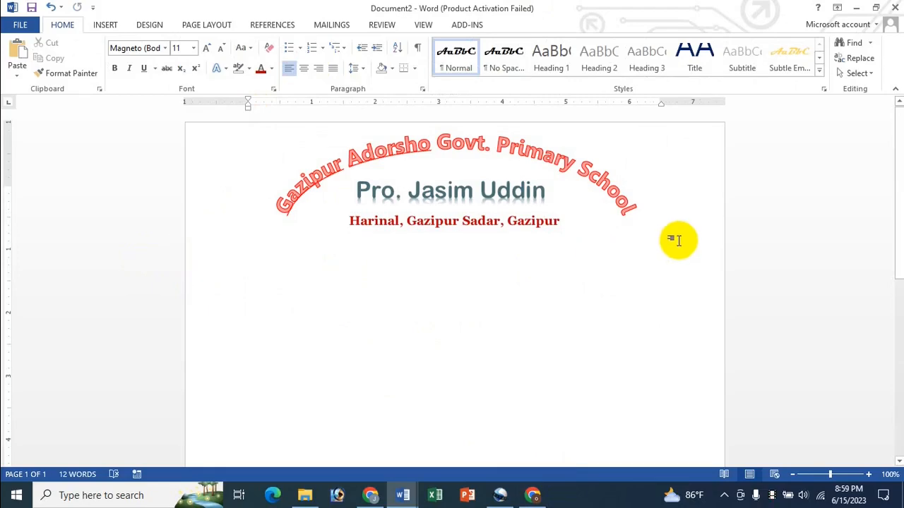
left_click(104, 24)
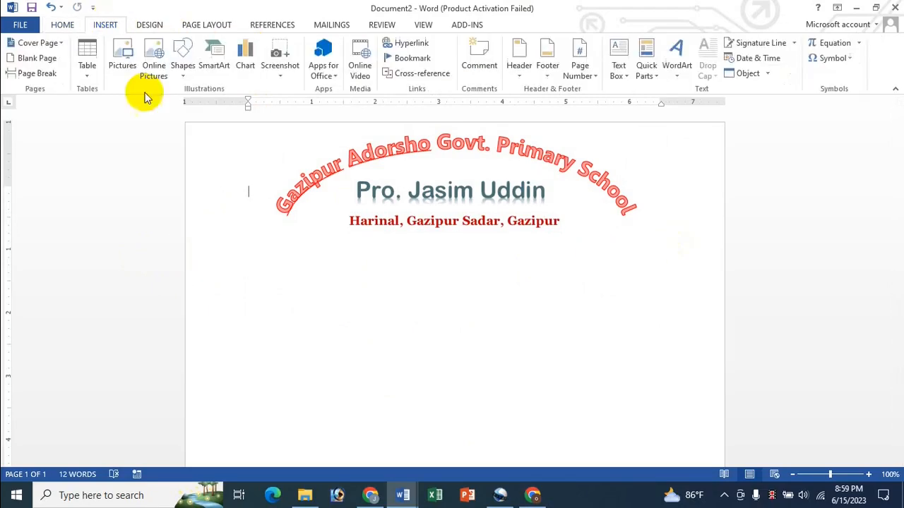
- Draw a straight line across the page under the address, styled red with 2¼ pt weight
left_click(183, 70)
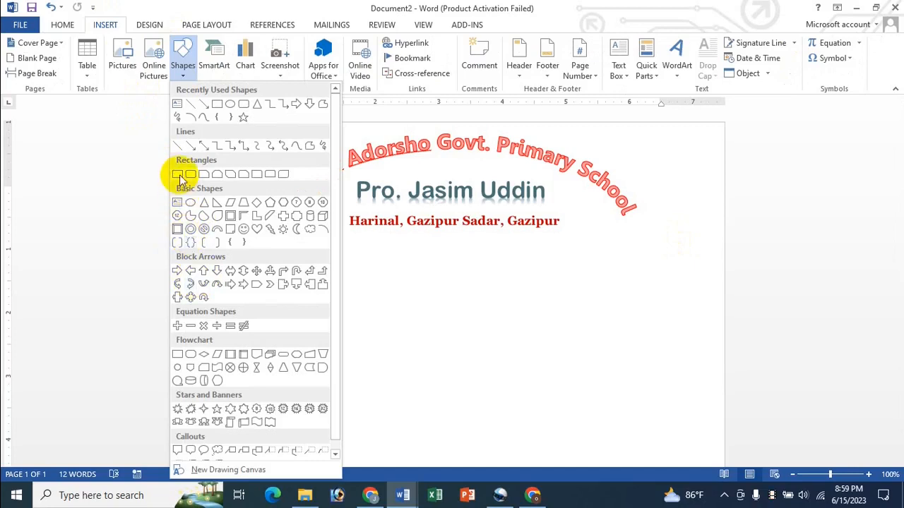
left_click(177, 150)
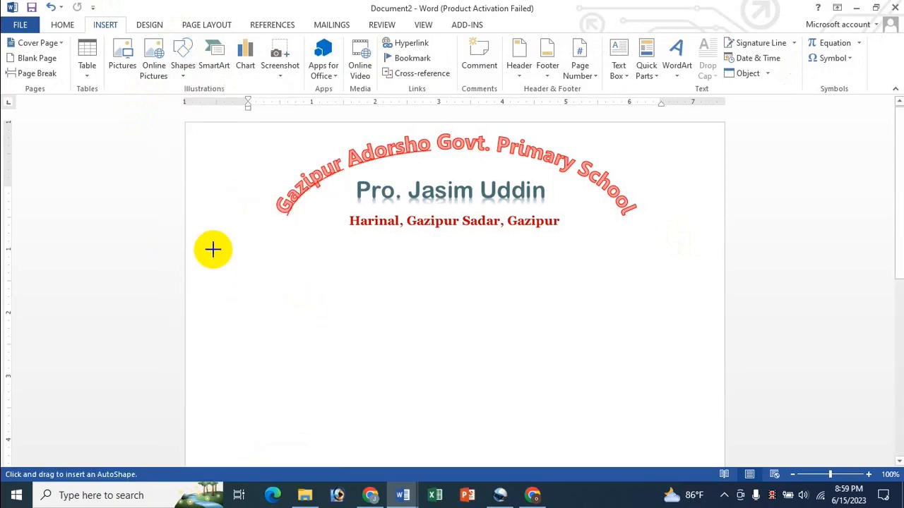
left_click_drag(184, 241, 725, 240)
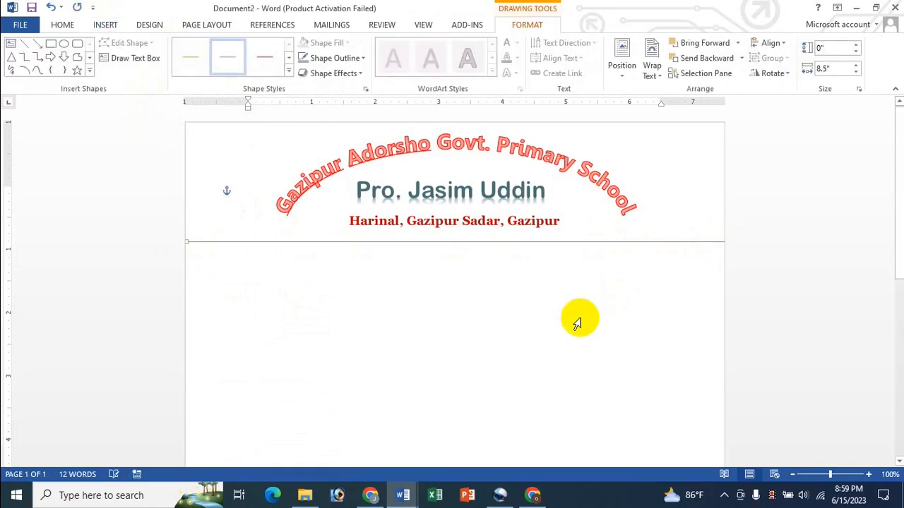
key("Up")
key("Up")
key("Up")
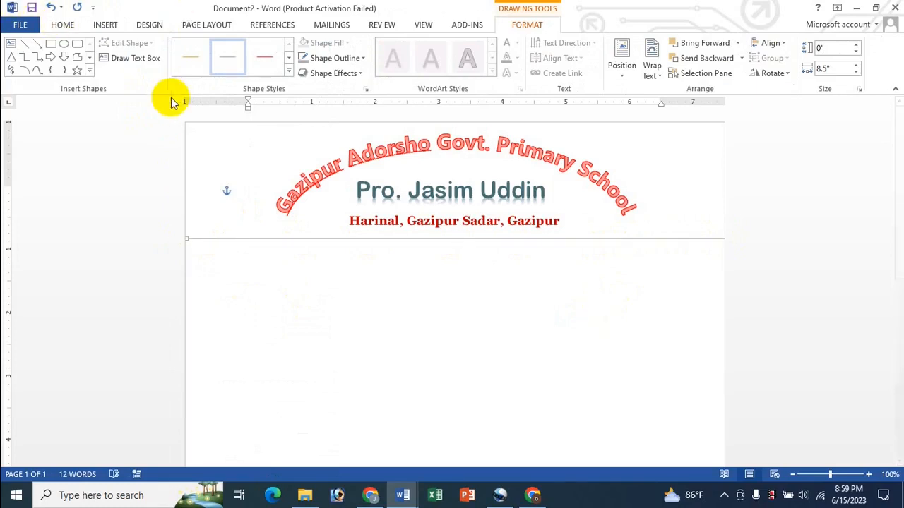
left_click(288, 71)
left_click(271, 127)
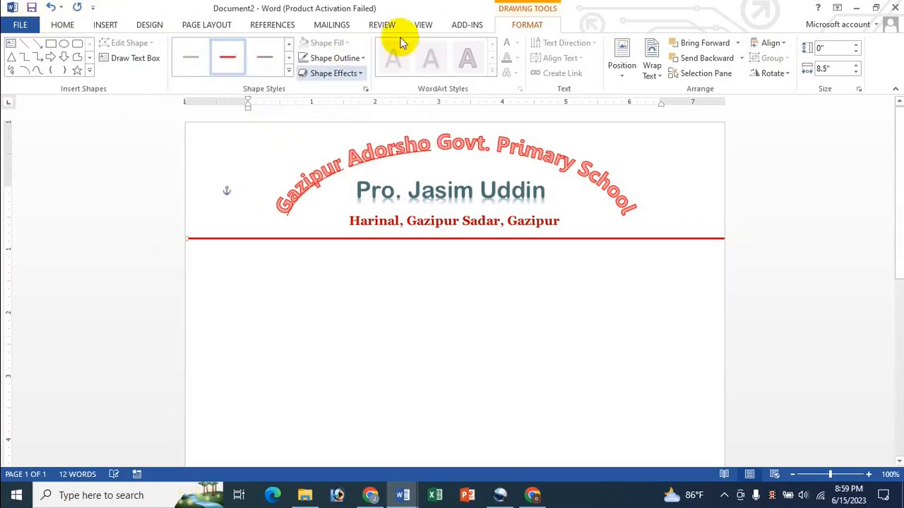
left_click(363, 57)
mouse_move(346, 210)
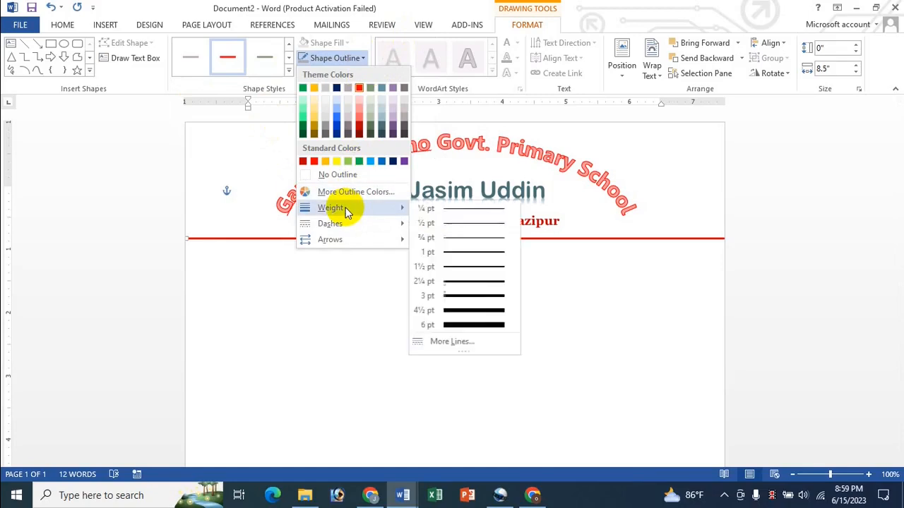
left_click(466, 280)
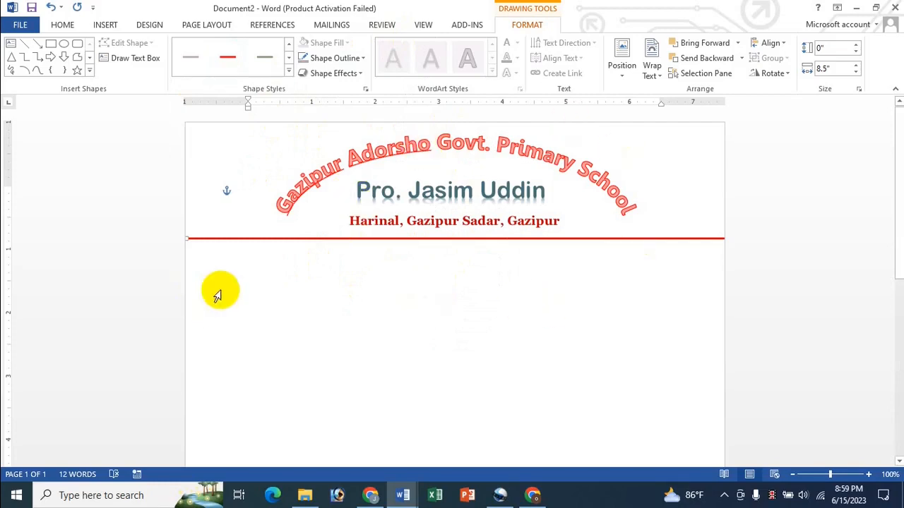
- Type 'Ref' below the rule and select the Ref and Date line
left_click(243, 255)
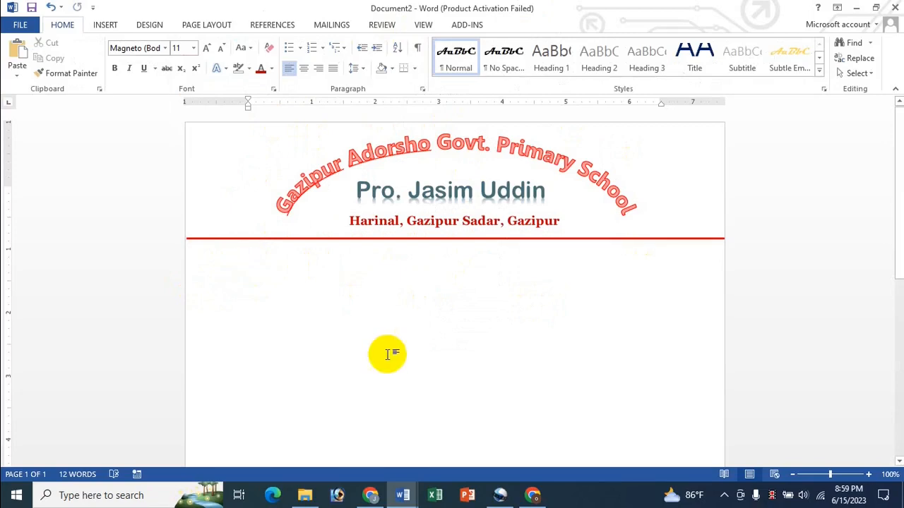
type("Ref")
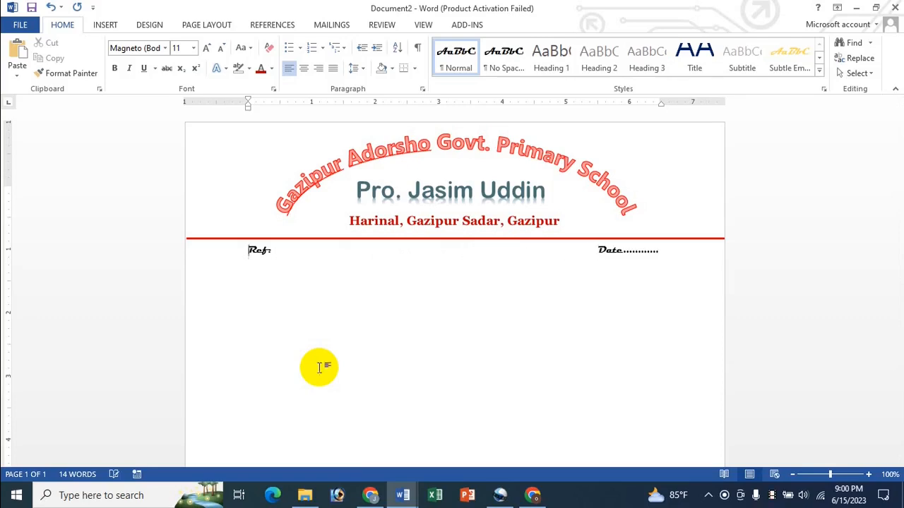
key("shift+End")
key("Left")
key("shift+End")
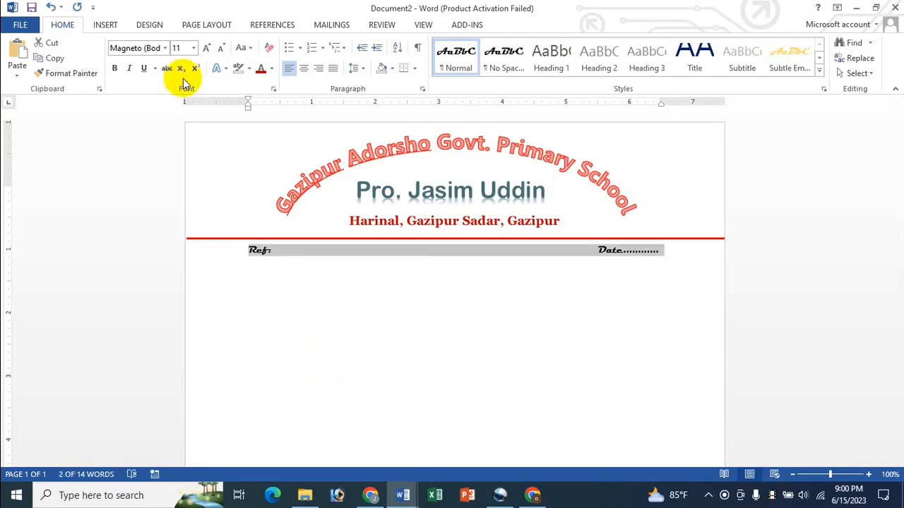
- Format the Ref and Date line as bold Times New Roman 14 pt
left_click(165, 48)
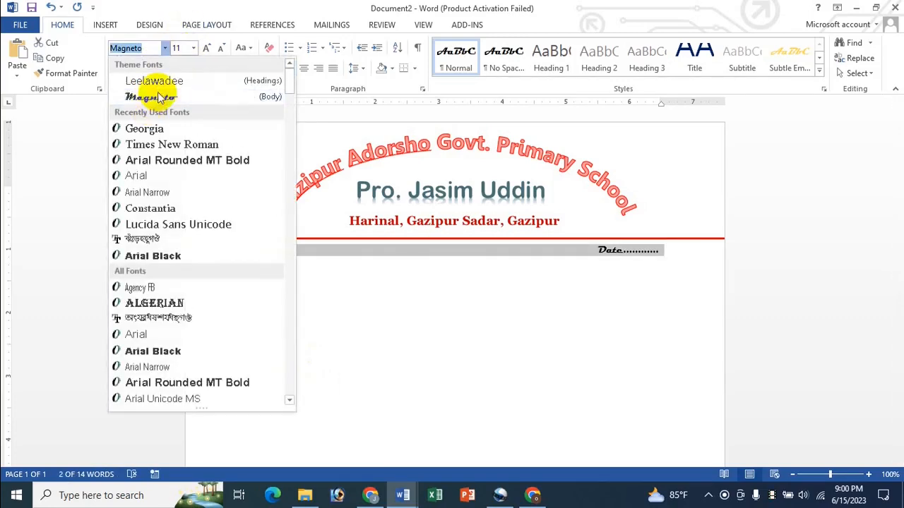
left_click(156, 145)
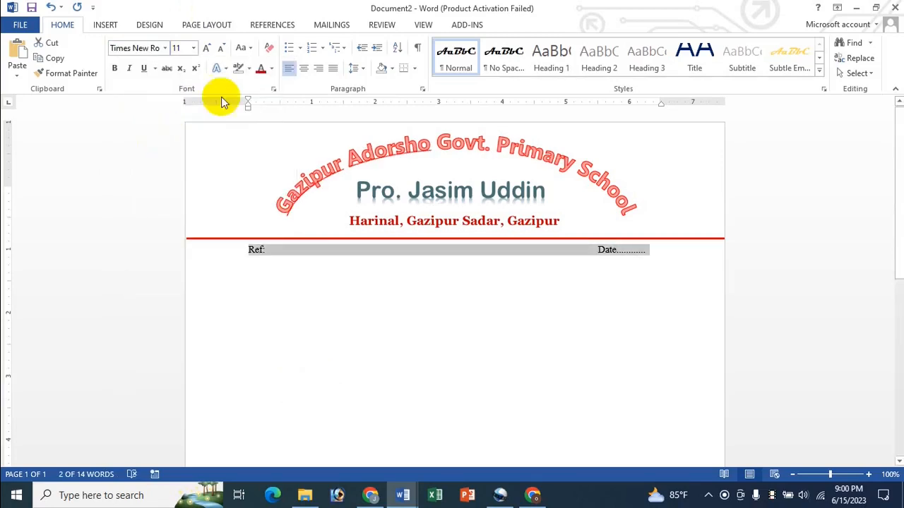
left_click(207, 50)
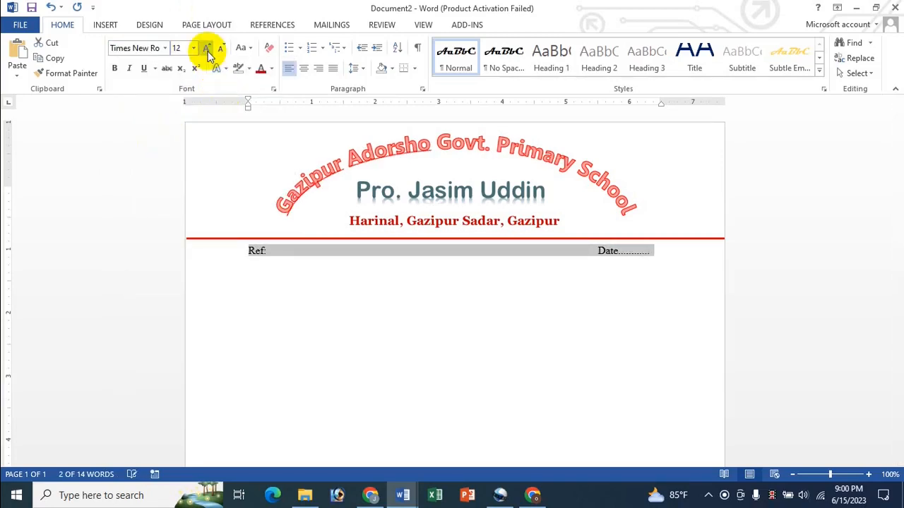
left_click(114, 68)
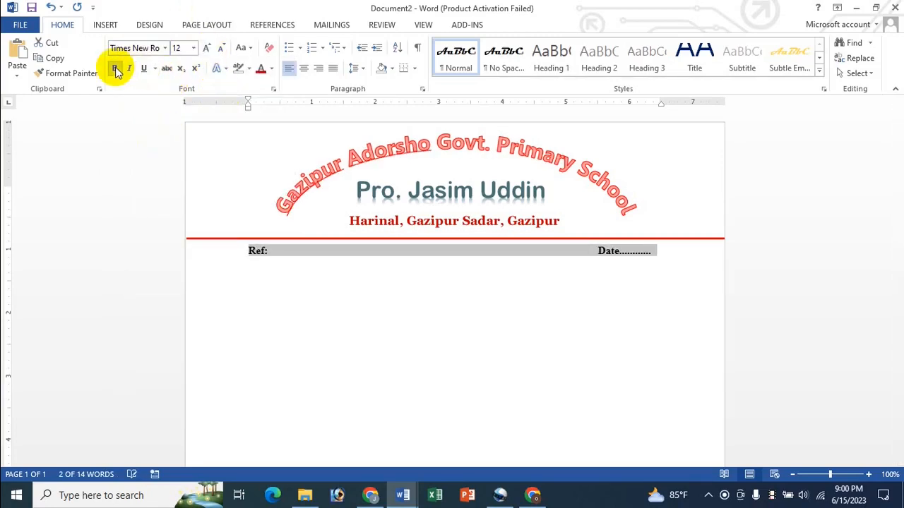
left_click(207, 48)
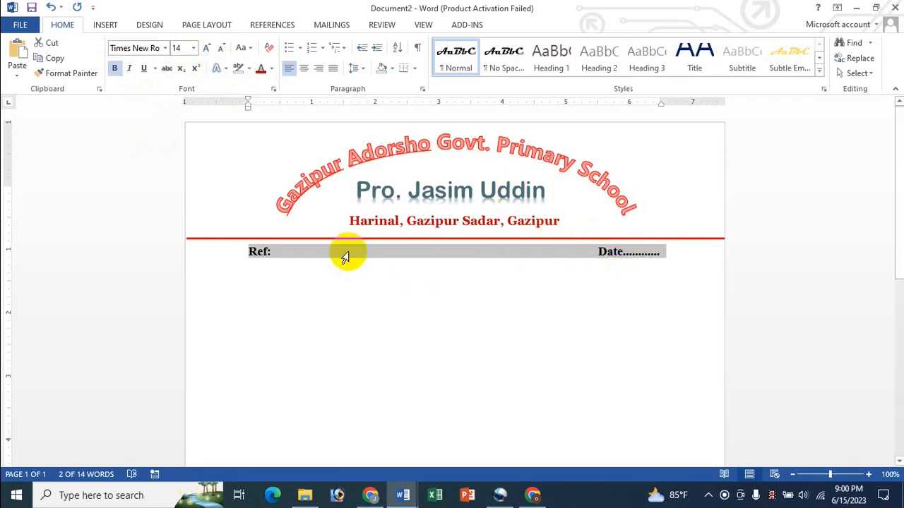
left_click(290, 259)
left_click(329, 365)
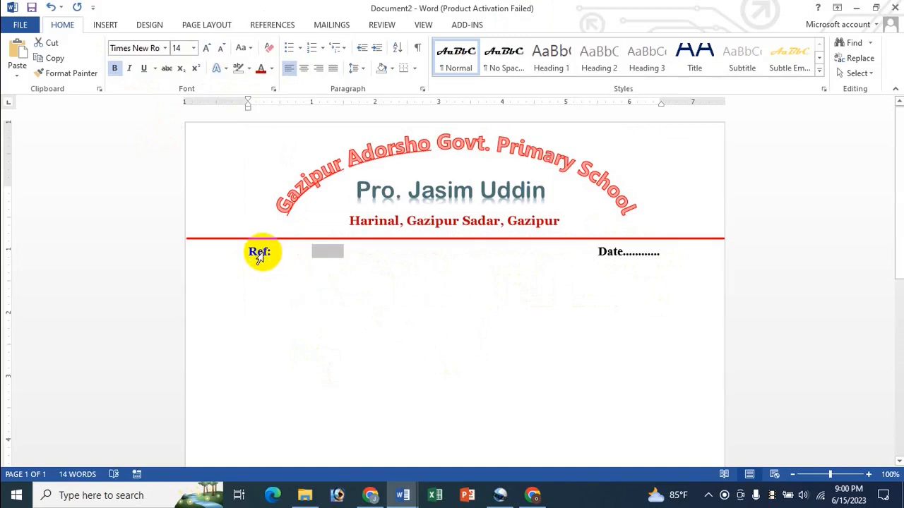
- Add two dots after Date and start a new blank document
left_click(296, 291)
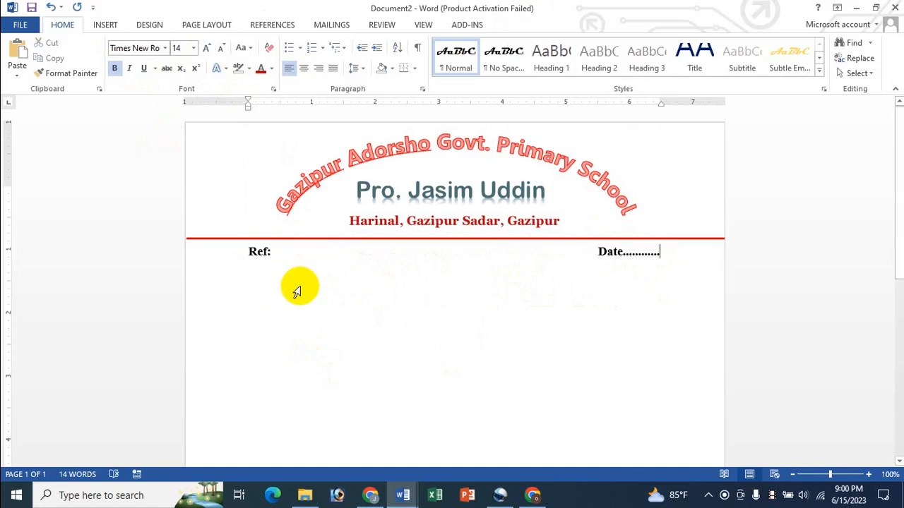
type("..")
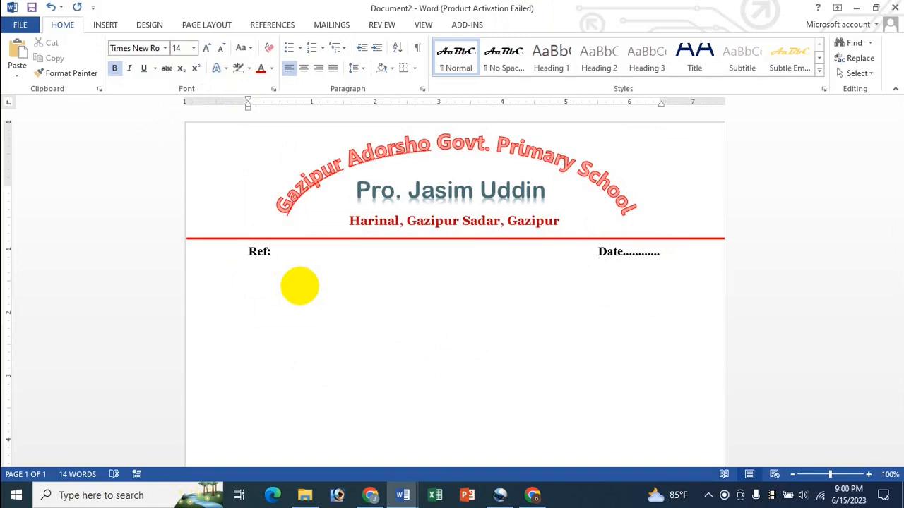
key("ctrl+n")
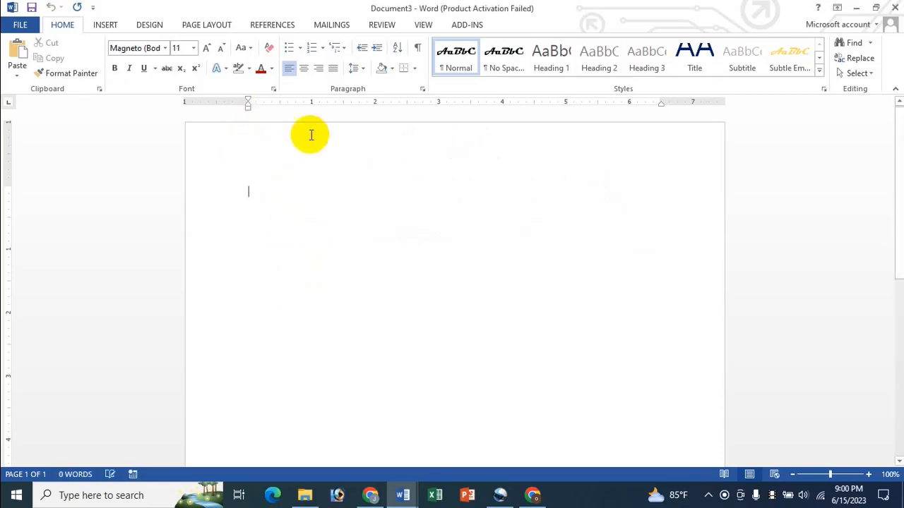
- Insert red outlined WordArt in the new document and set its font to SutonnyMJ
left_click(105, 26)
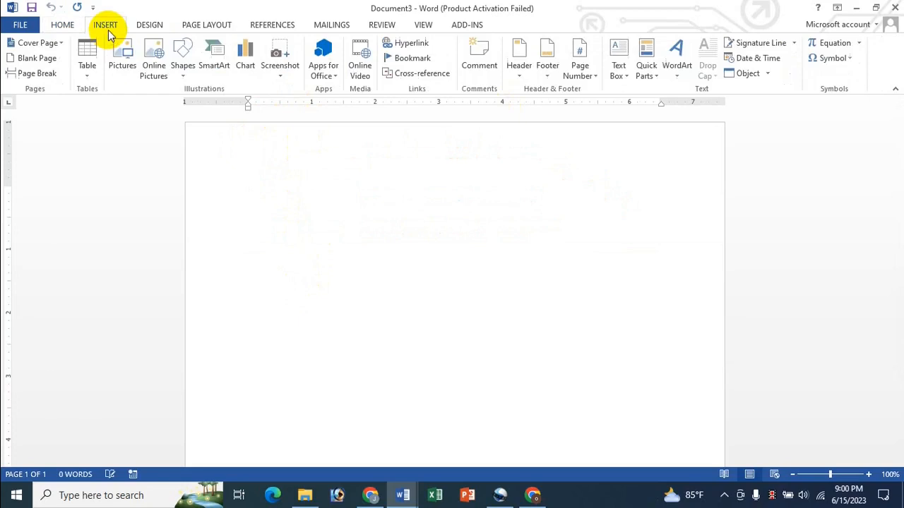
left_click(681, 79)
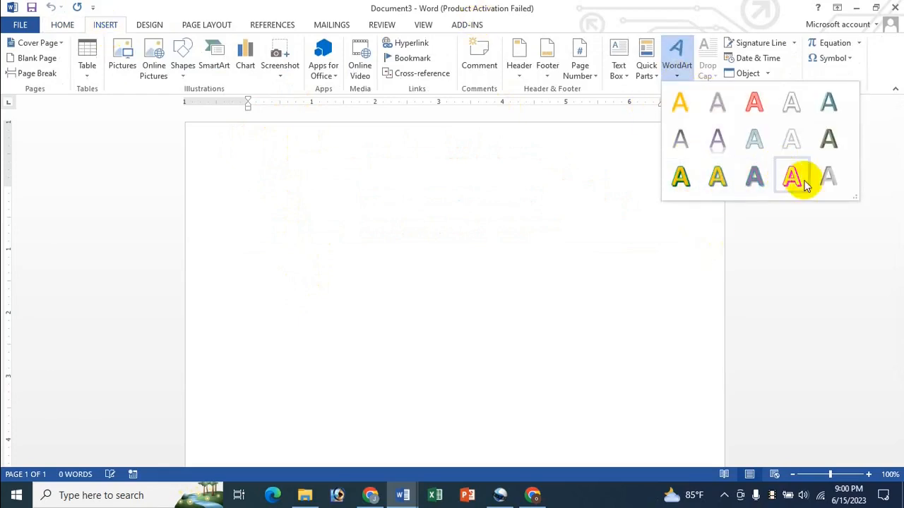
left_click(755, 110)
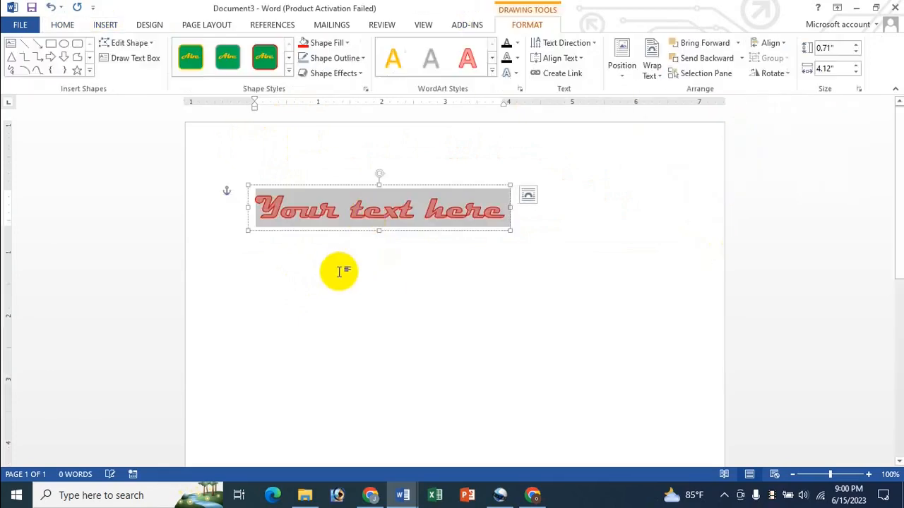
left_click(60, 25)
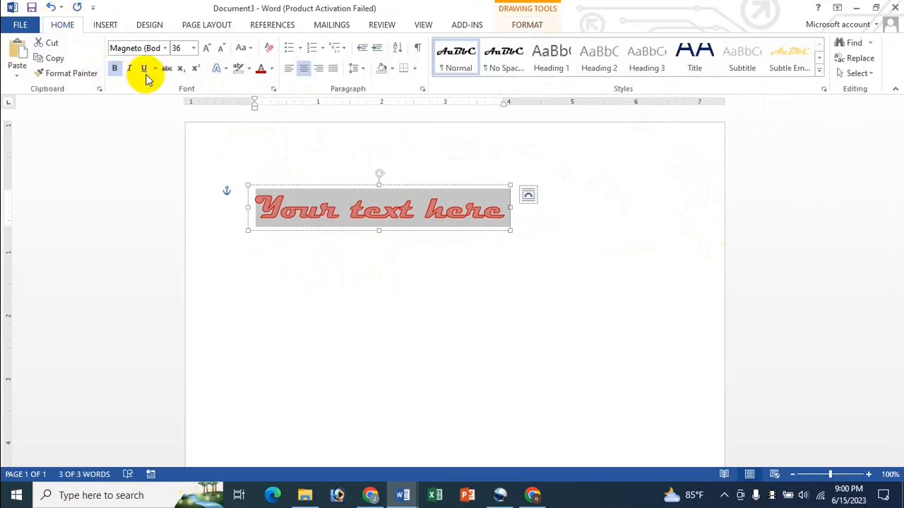
left_click(153, 48)
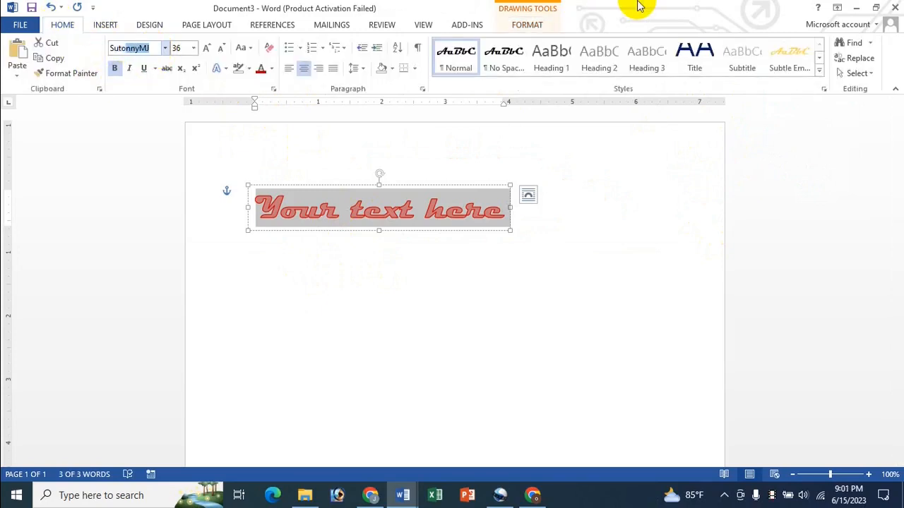
key("Return")
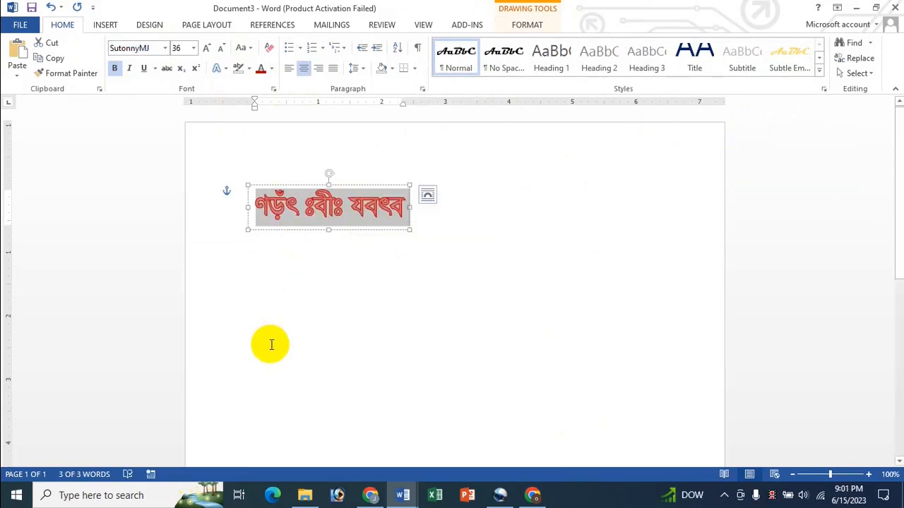
- Start Bijoy Bayanno in Bijoy Classic mode and type গাজীপুর আদর্শ সরকারী প্রাথমিক বিদ্যালয় over the placeholder
left_click(17, 495)
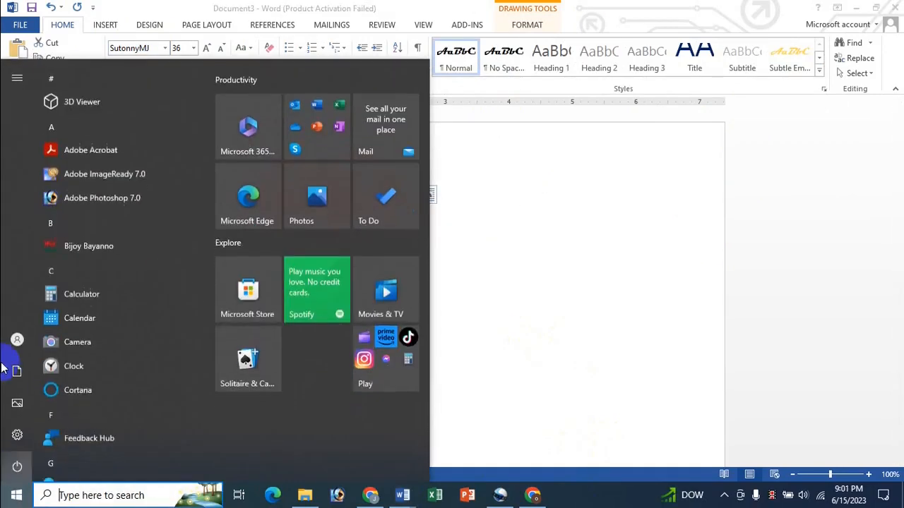
left_click(114, 242)
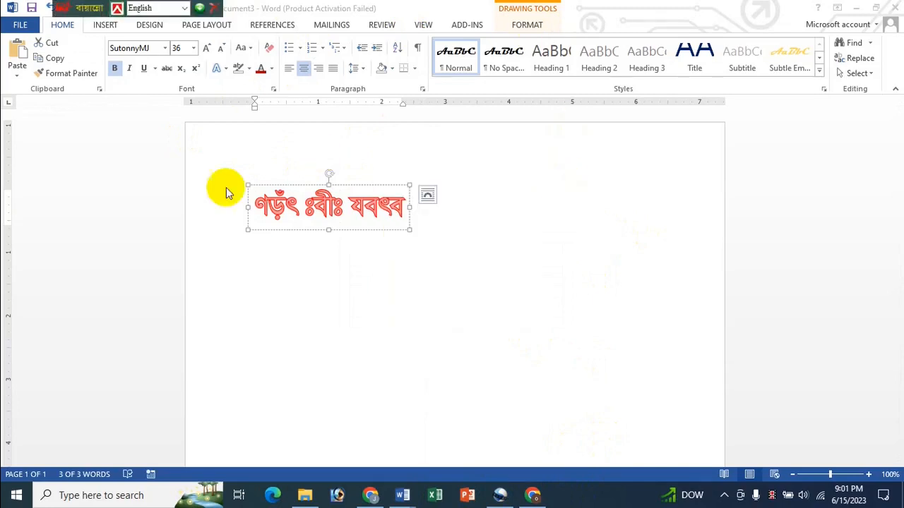
left_click(184, 12)
left_click(171, 33)
triple_click(300, 212)
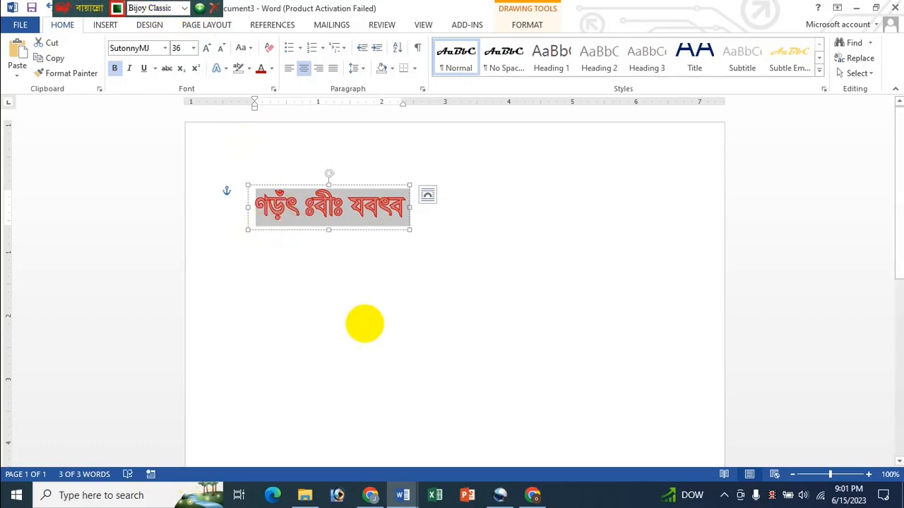
type("গাজীপুর")
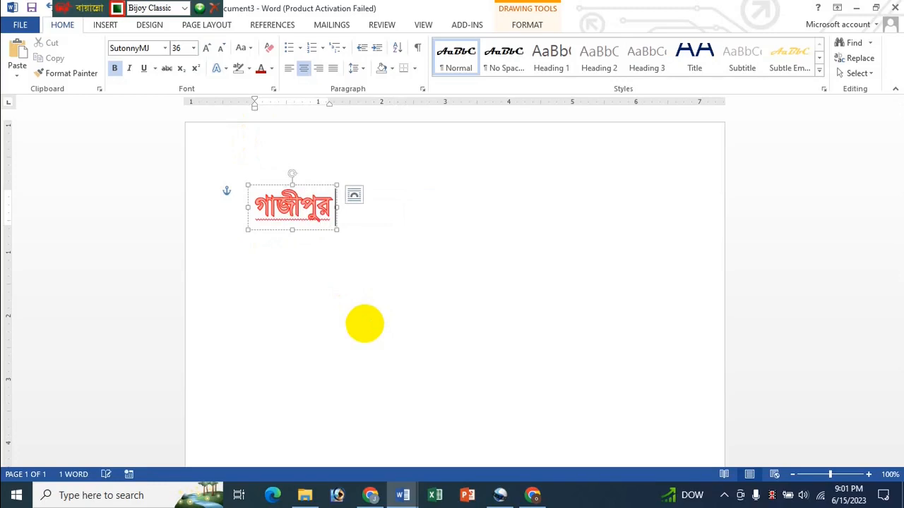
type(" আদর্শ")
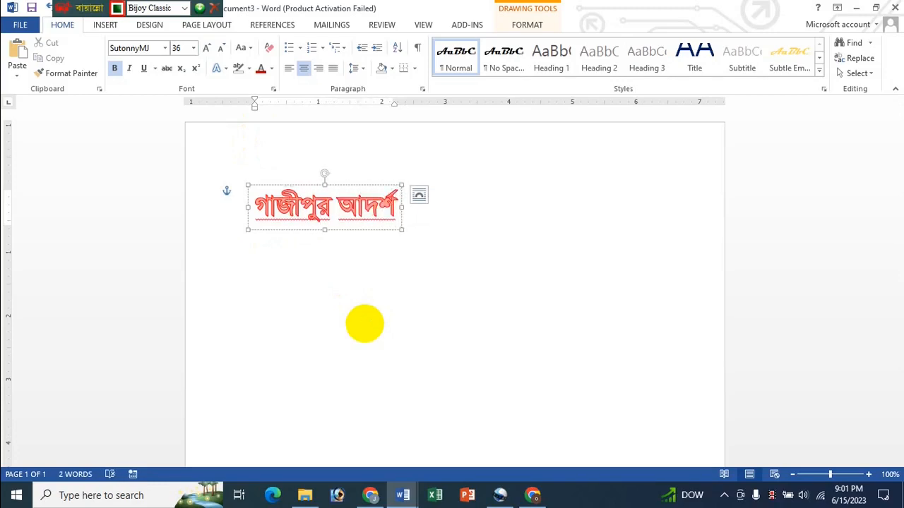
type(" সরকারী প্রা")
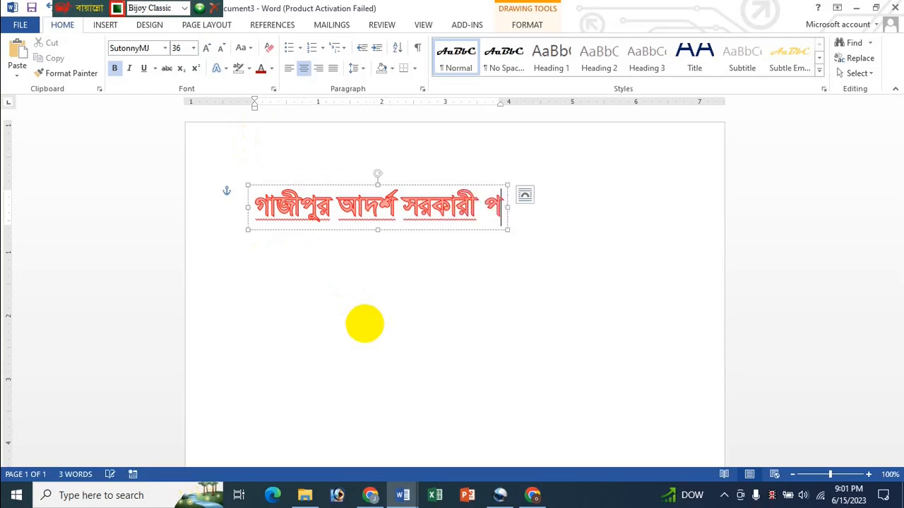
type("থমিক")
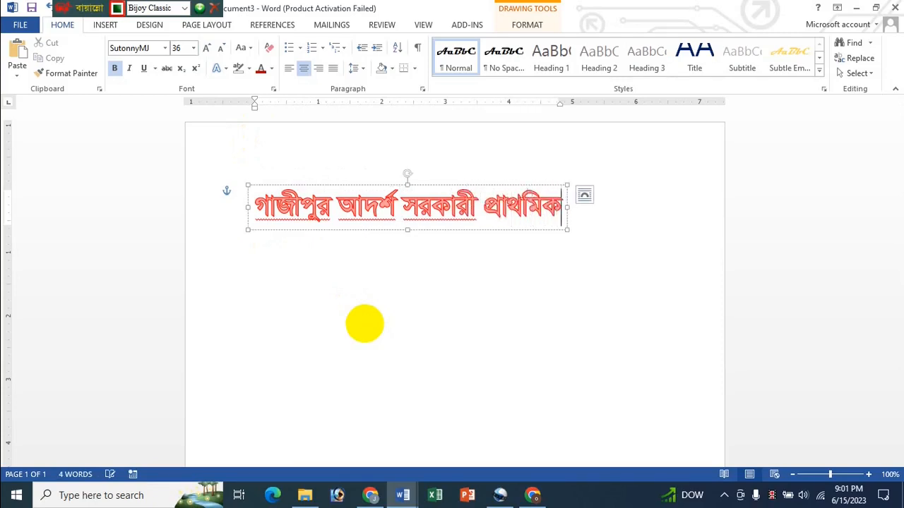
type(" বিদ্যালয়")
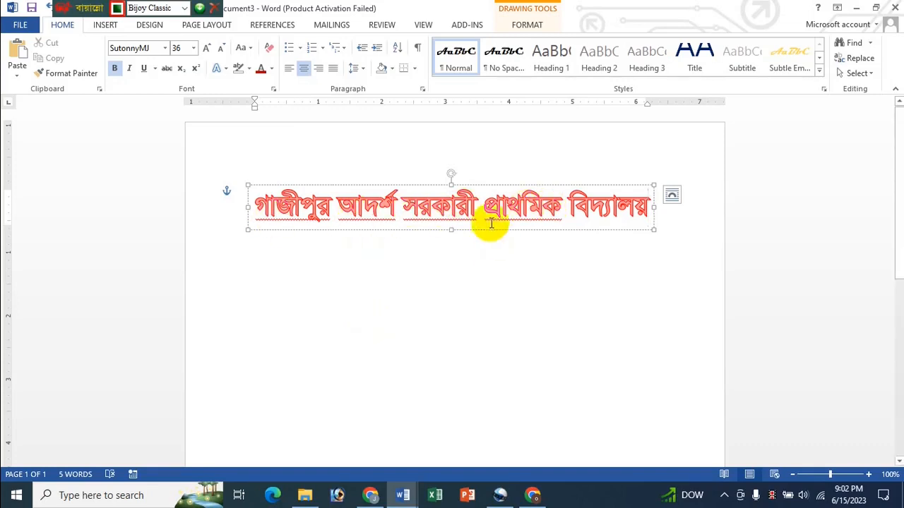
- Apply the Arch Up transform, enlarge the box and move the Bengali name near the page top
left_click(528, 26)
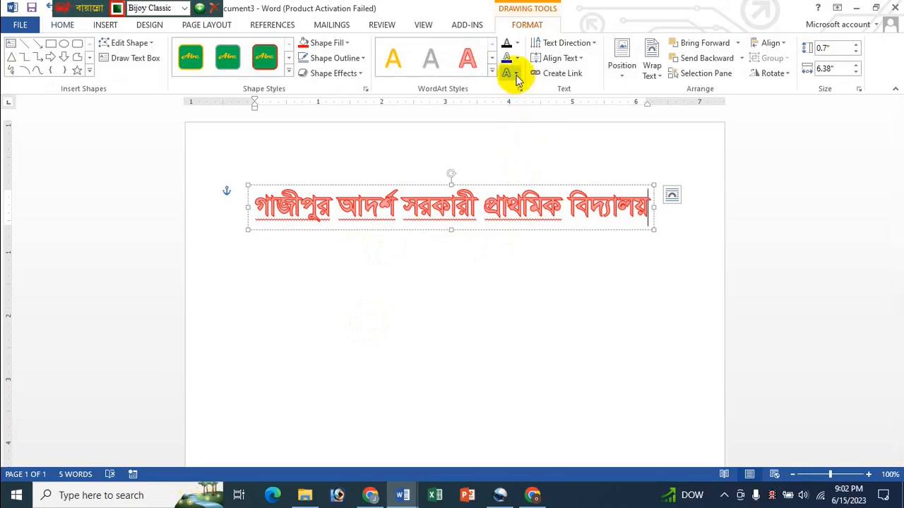
left_click(515, 75)
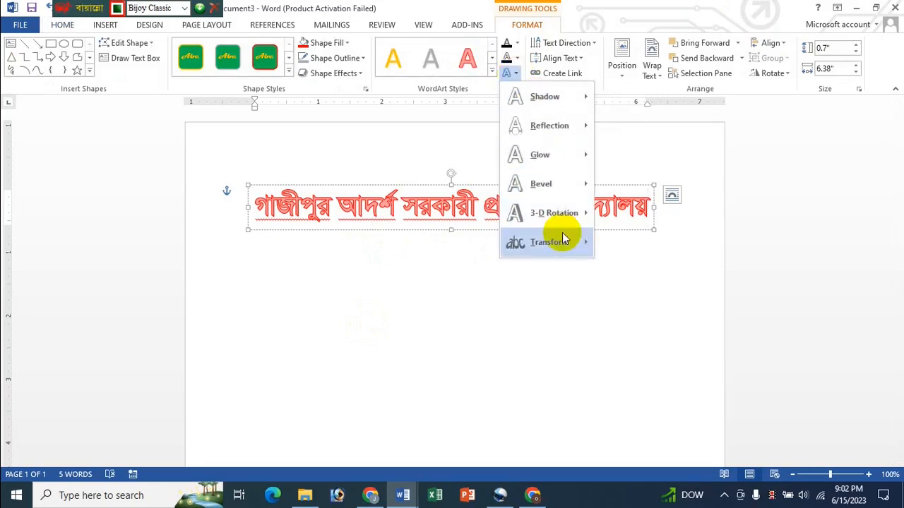
mouse_move(551, 248)
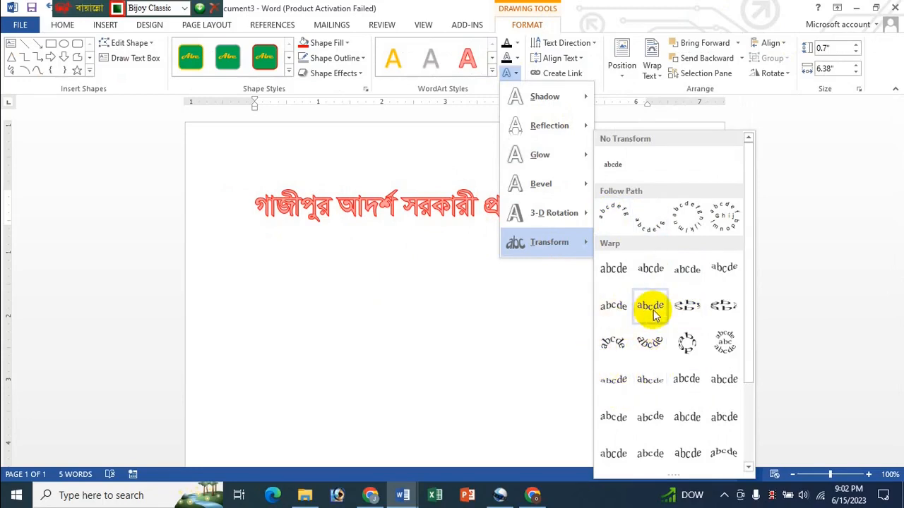
left_click(615, 218)
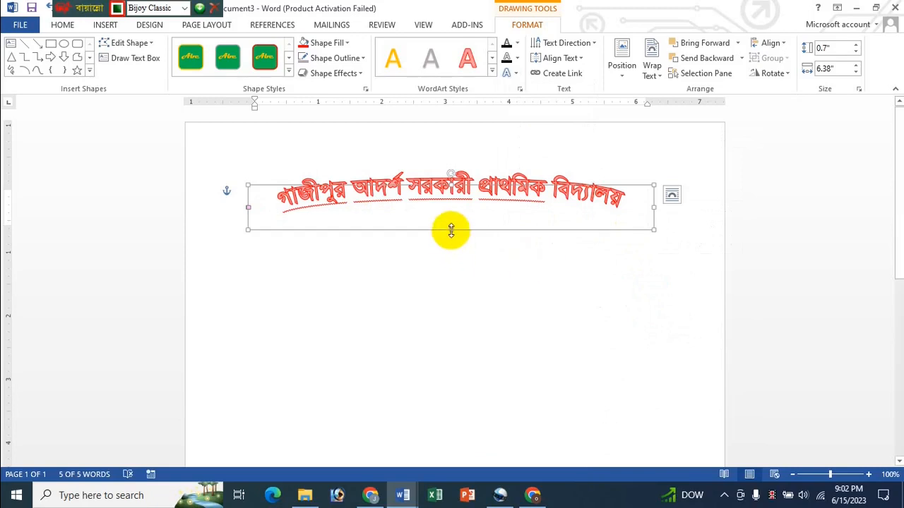
left_click_drag(450, 229, 450, 353)
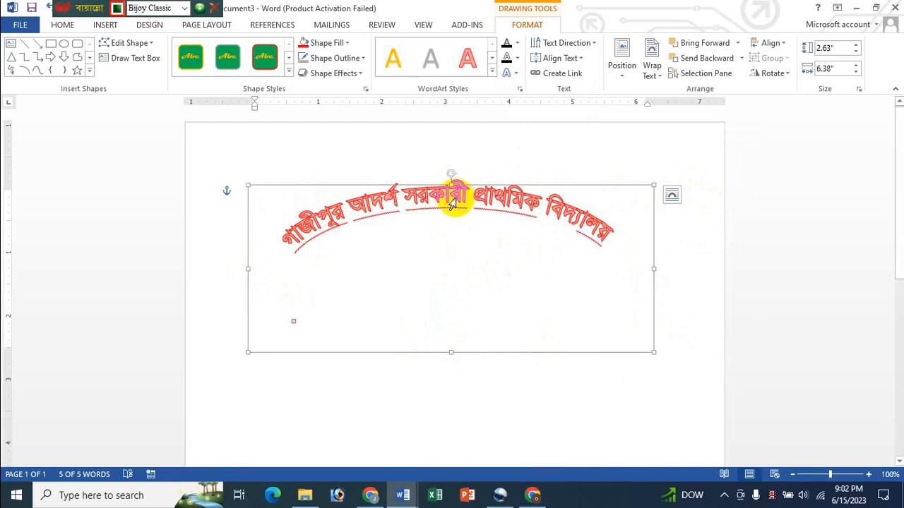
left_click_drag(451, 175, 459, 173)
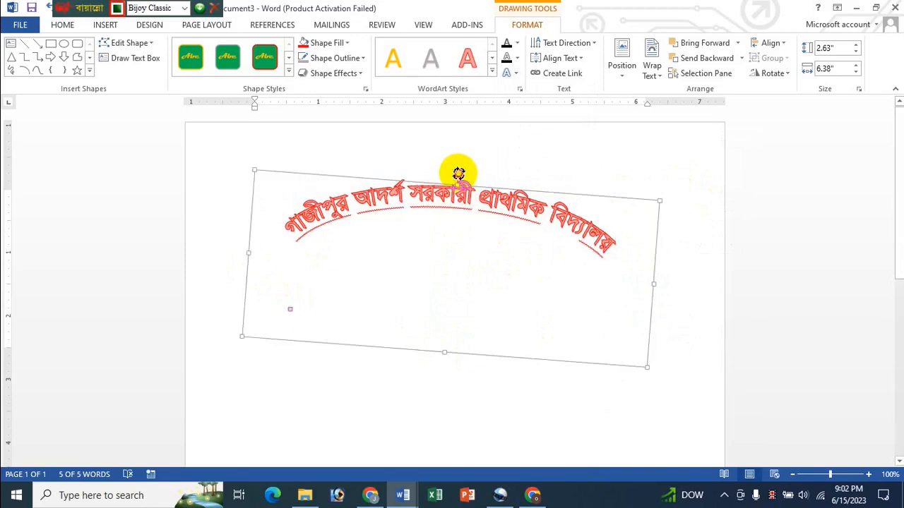
key("ctrl+z")
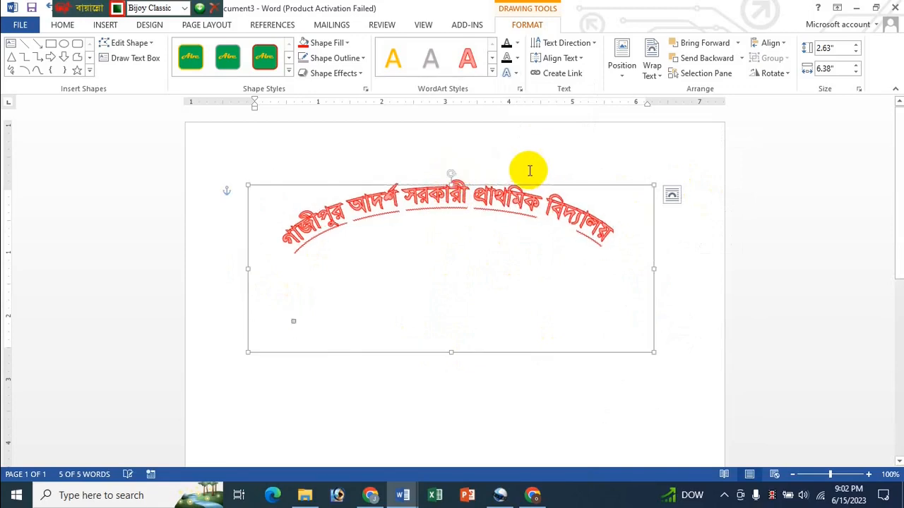
left_click_drag(470, 185, 476, 129)
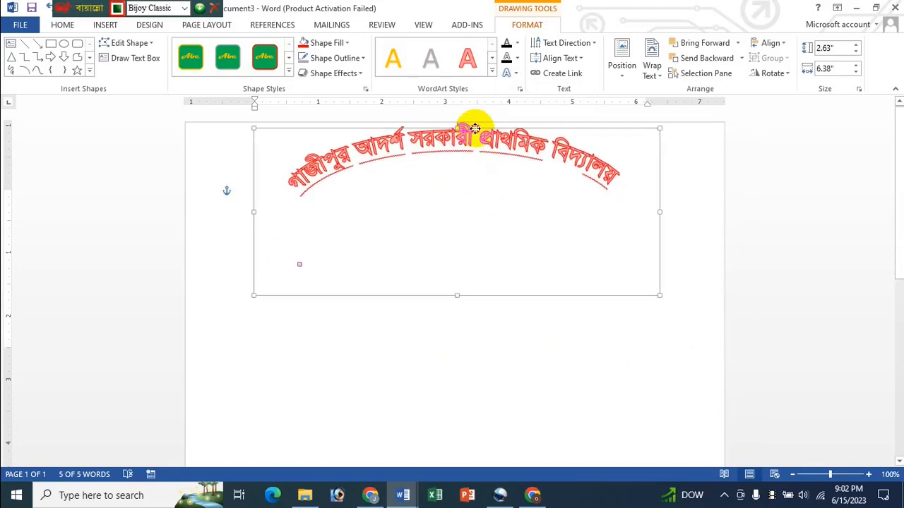
left_click(459, 327)
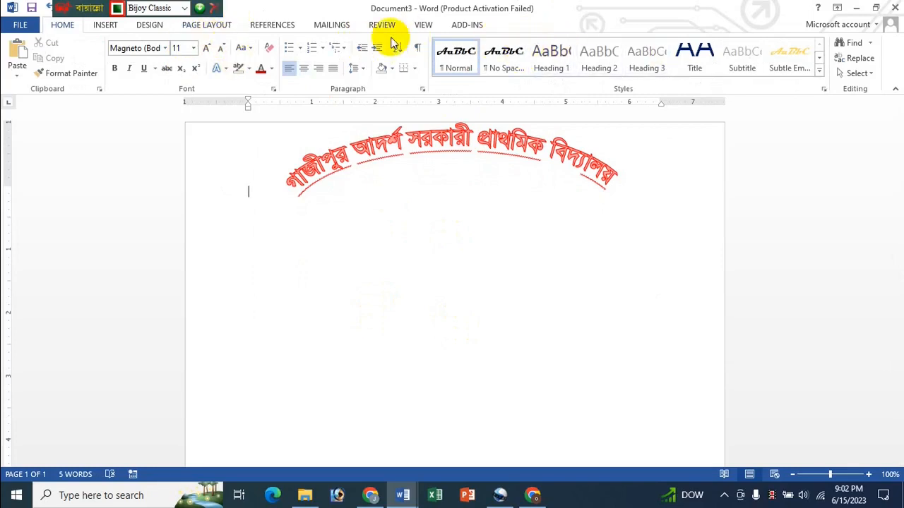
- Insert a gold SutonnyMJ WordArt reading প্রতিষ্ঠাতাঃ followed by the founder's name
left_click(108, 26)
left_click(694, 63)
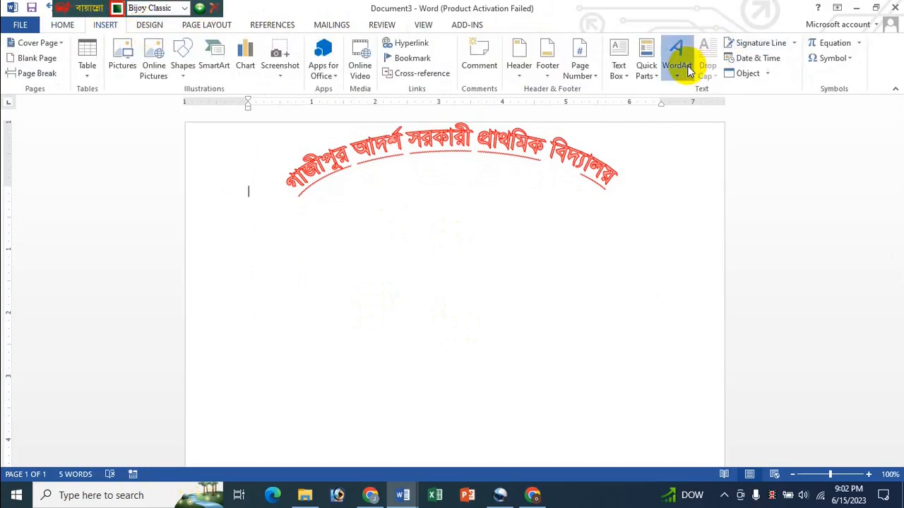
left_click(717, 190)
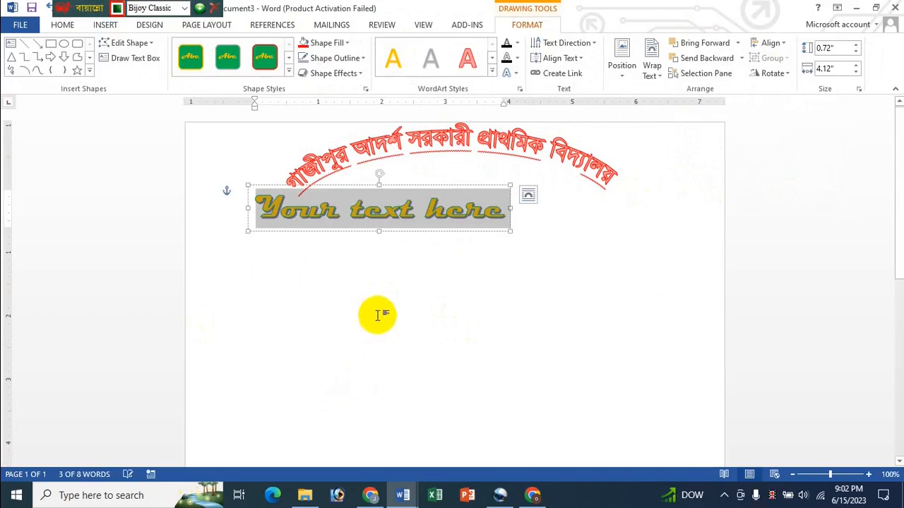
left_click(62, 25)
left_click(166, 49)
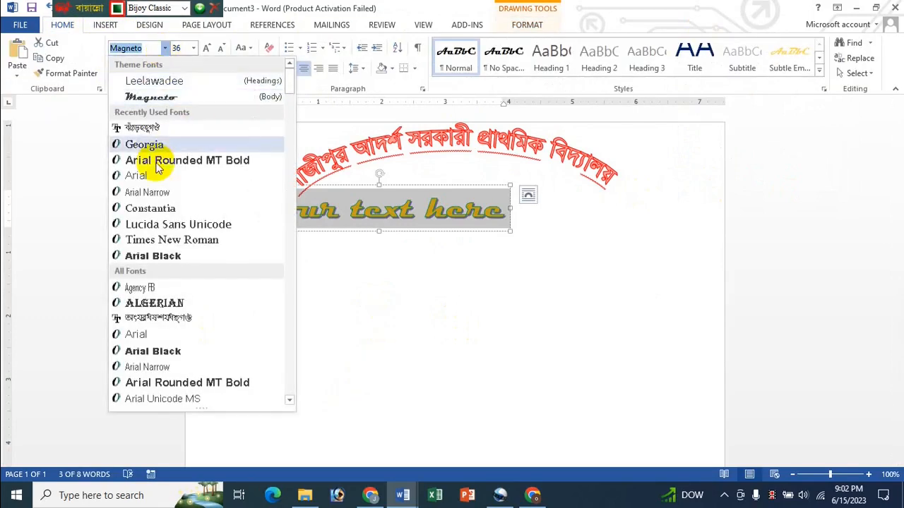
left_click(150, 129)
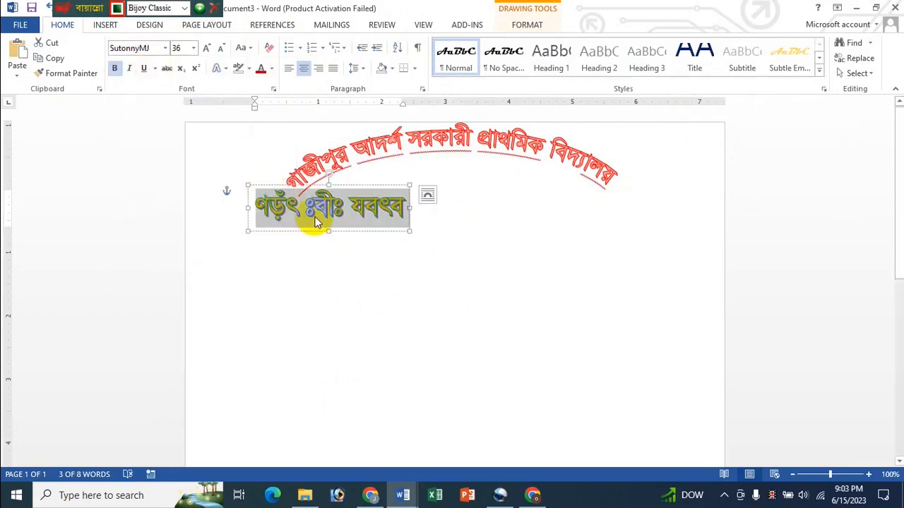
type("প্র")
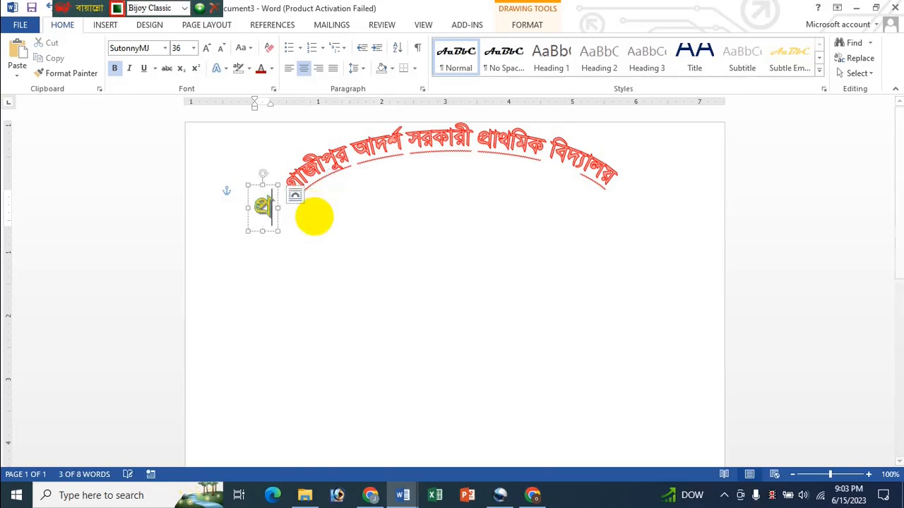
type("তিষ্ঠা")
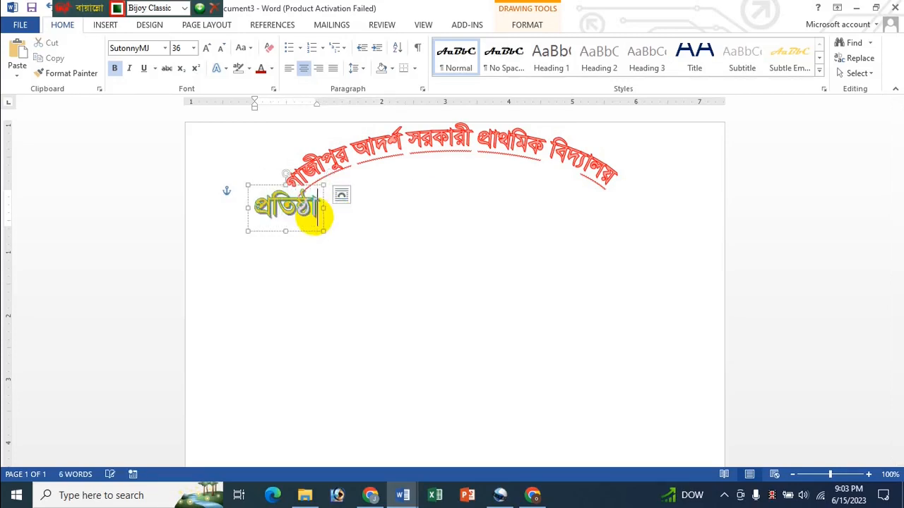
type("তা")
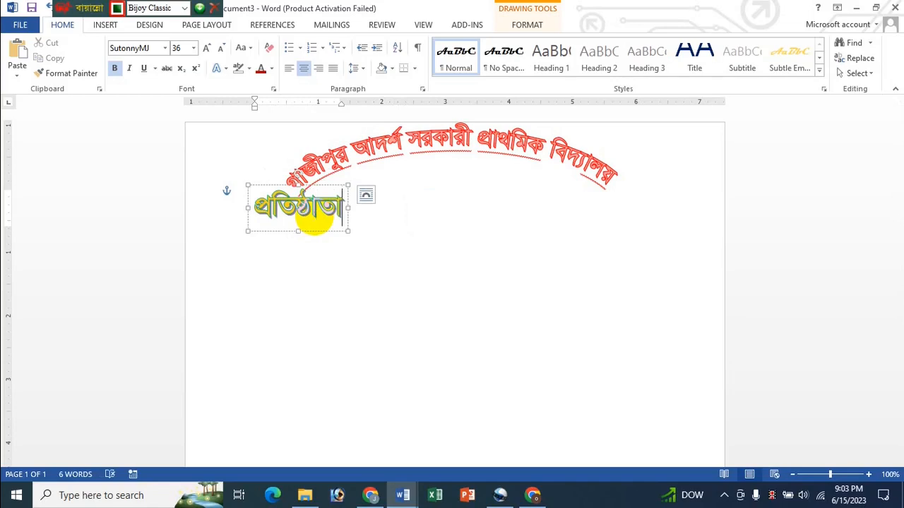
type("ঃ করি")
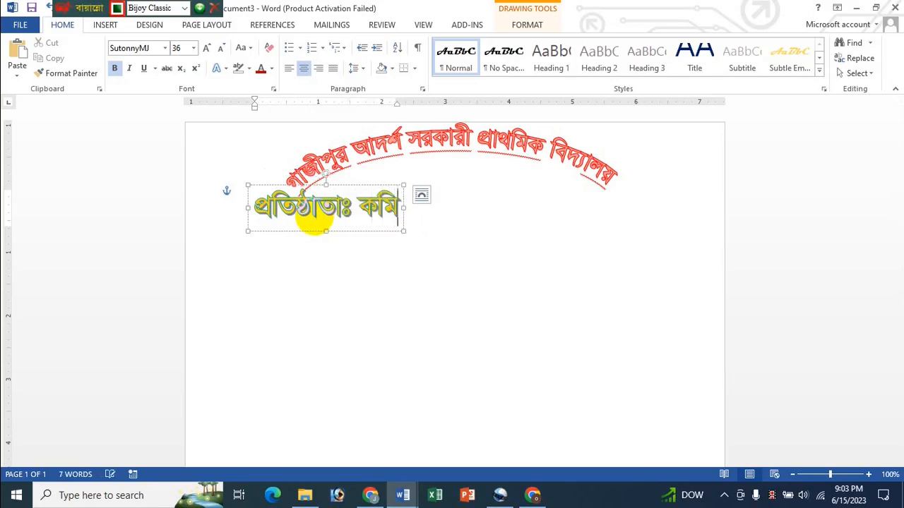
key("BackSpace")
key("BackSpace")
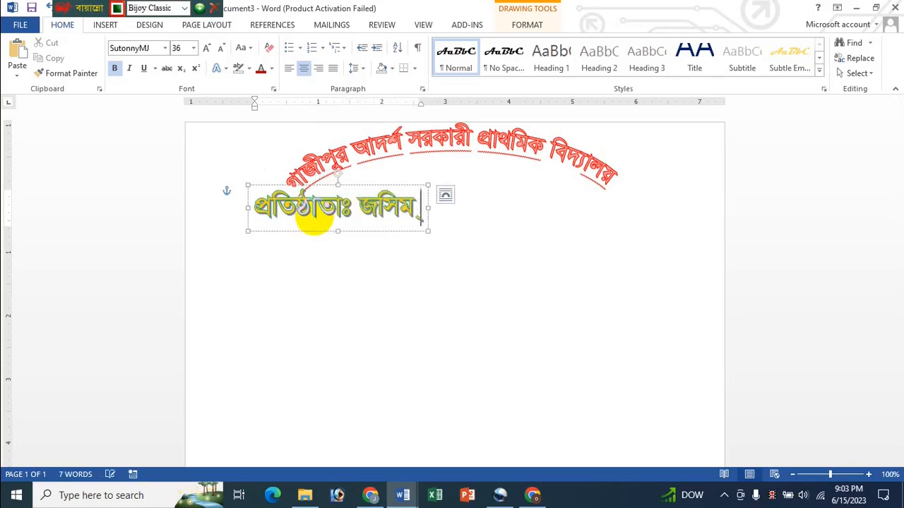
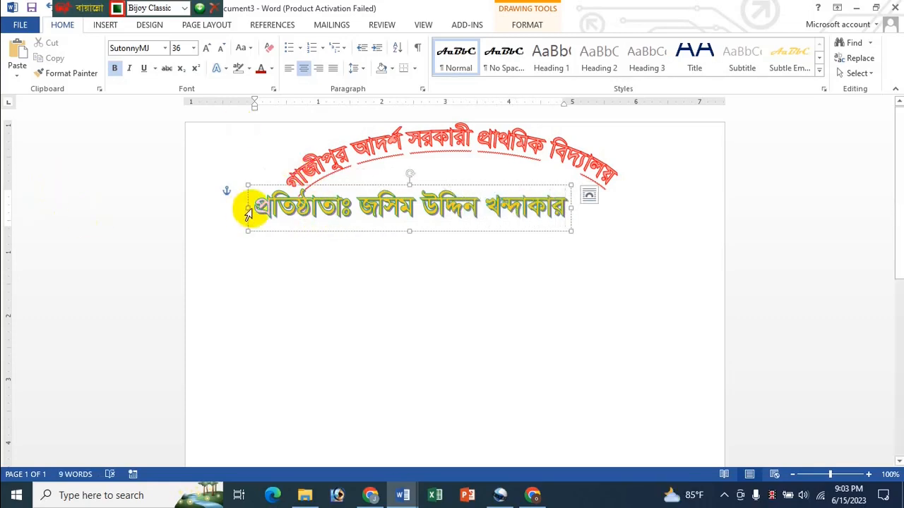
- Browse the text effects, highlight, font colour and WordArt style menus without applying changes
left_click(519, 27)
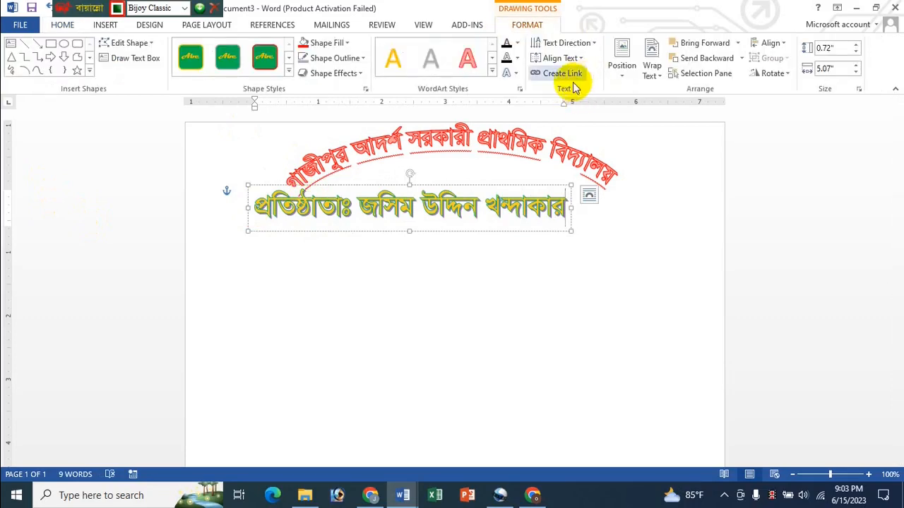
left_click(514, 78)
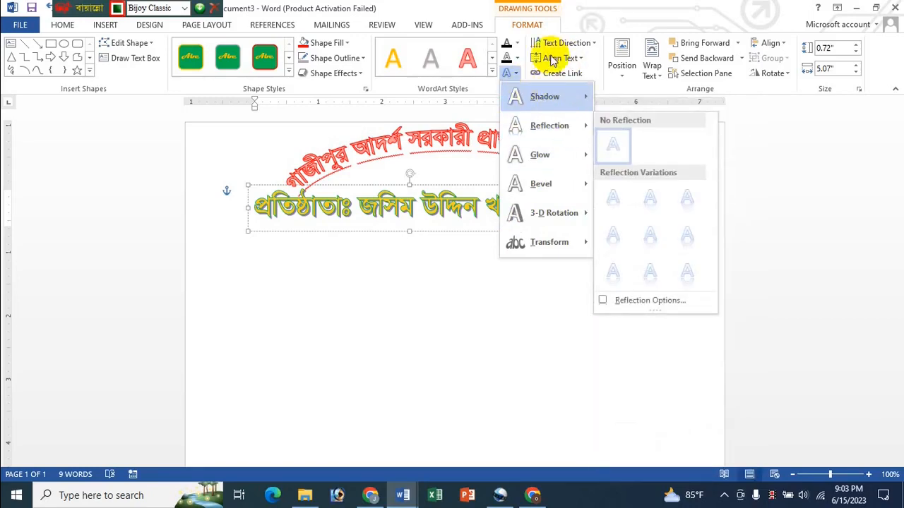
left_click(614, 7)
left_click(76, 28)
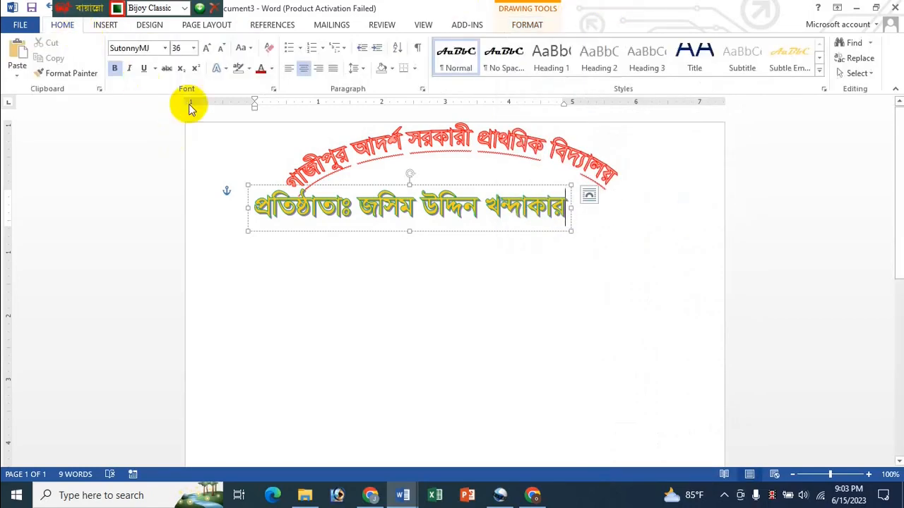
left_click(249, 69)
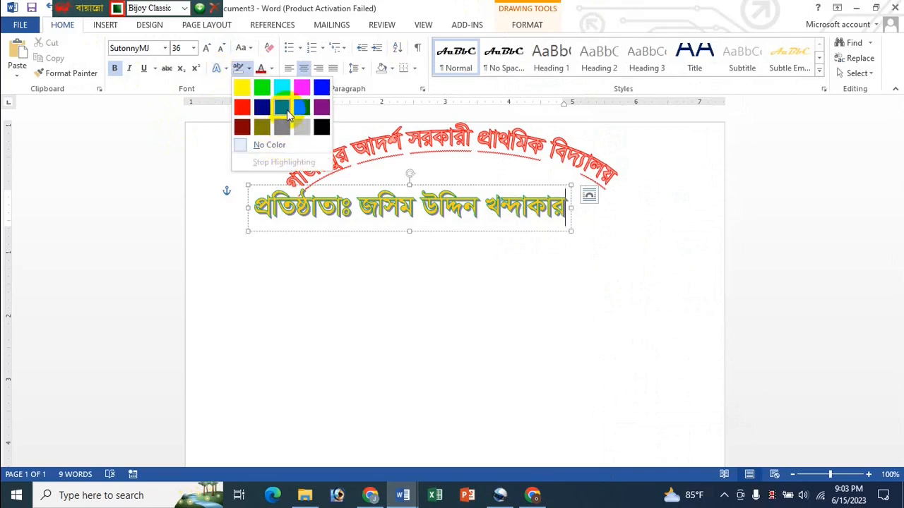
left_click(360, 9)
left_click(271, 71)
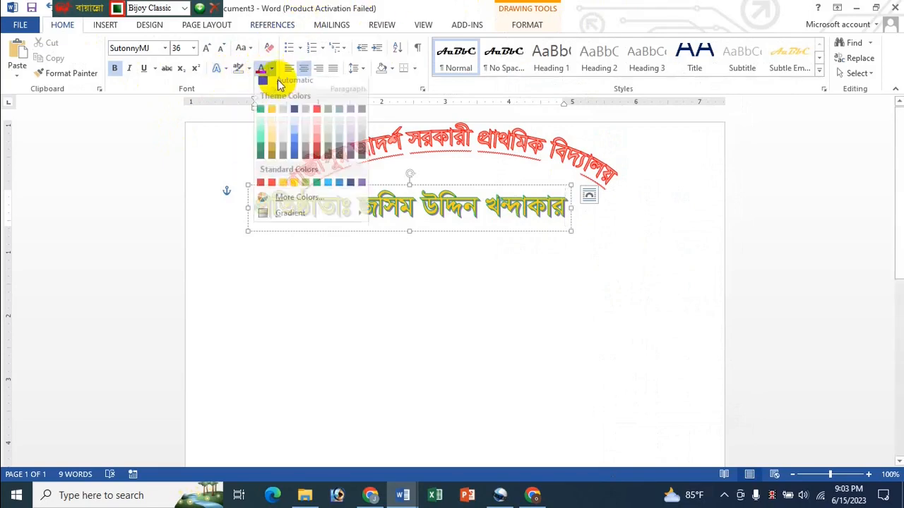
left_click(415, 6)
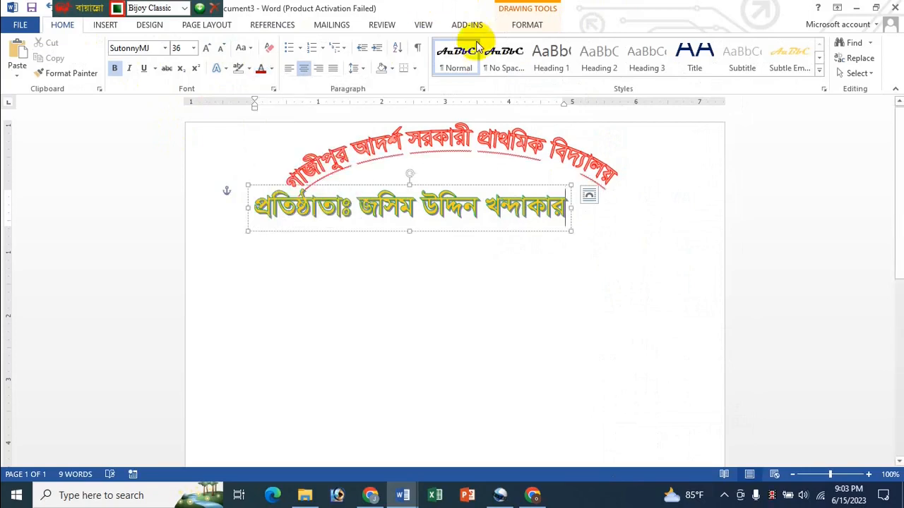
left_click(527, 26)
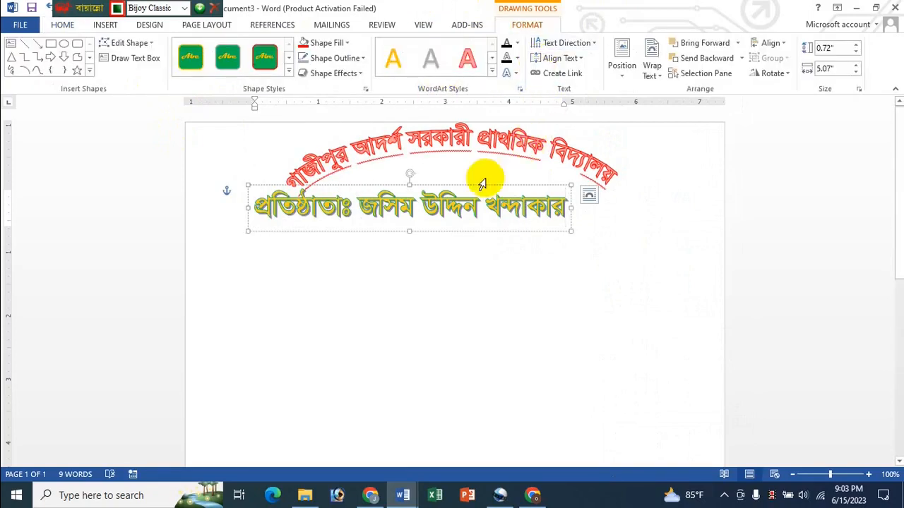
left_click(492, 72)
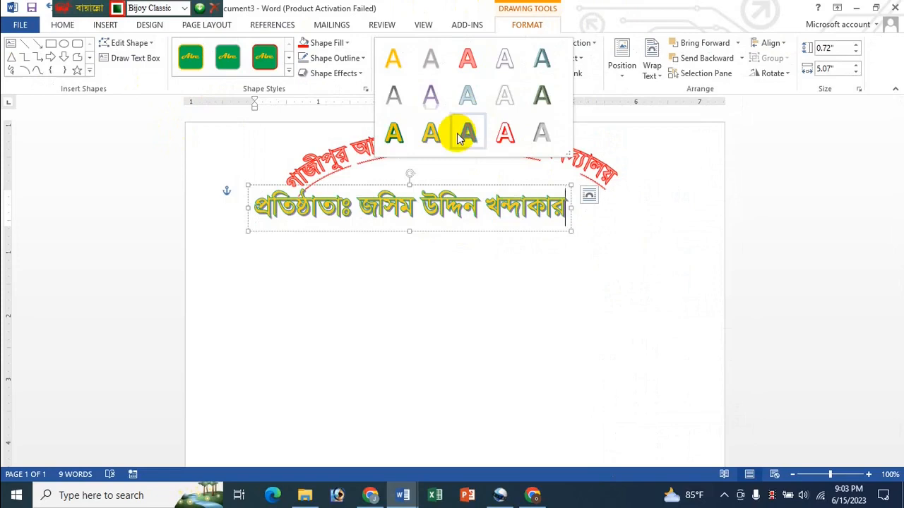
left_click(433, 64)
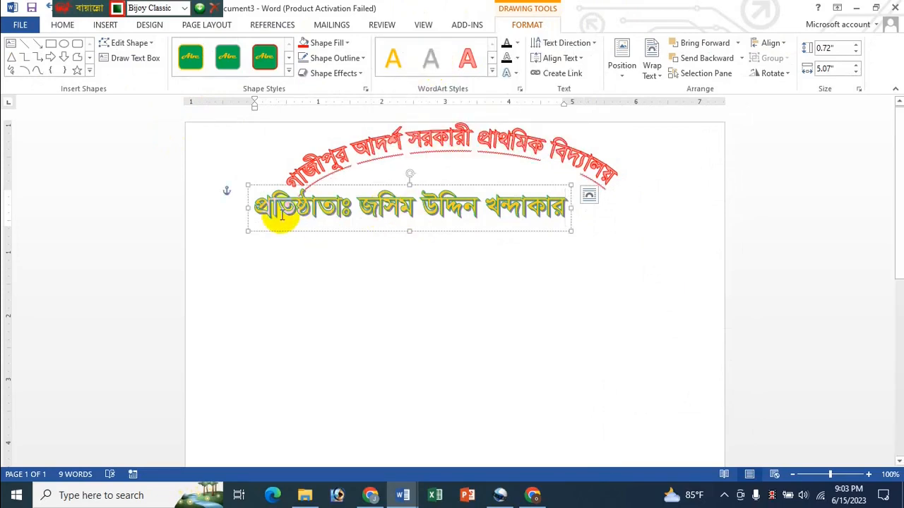
- Apply the Fill - Green, Accent 3, Sharp Bevel style to the founder line and resize its box
left_click(365, 181)
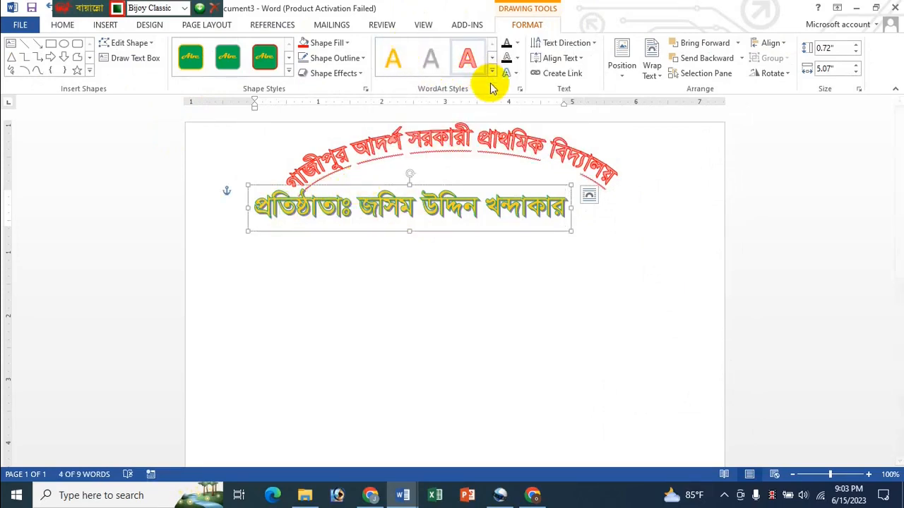
left_click(490, 75)
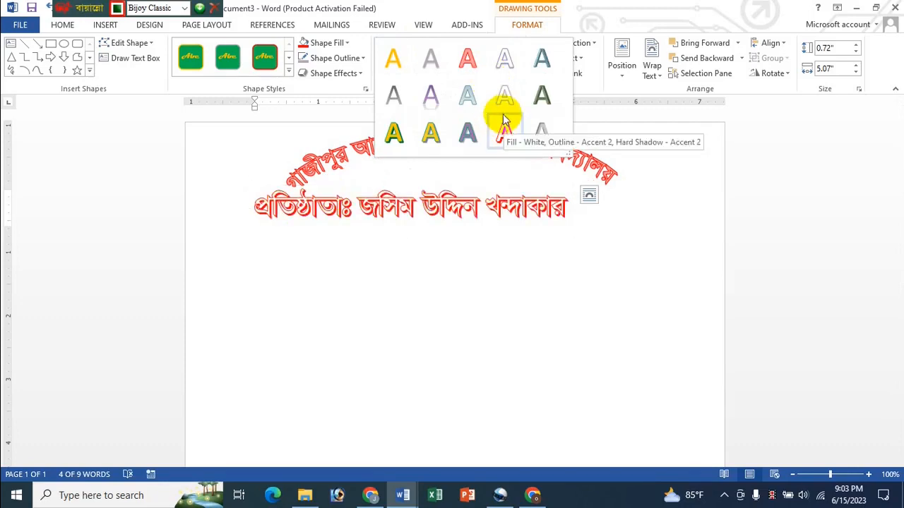
left_click(542, 98)
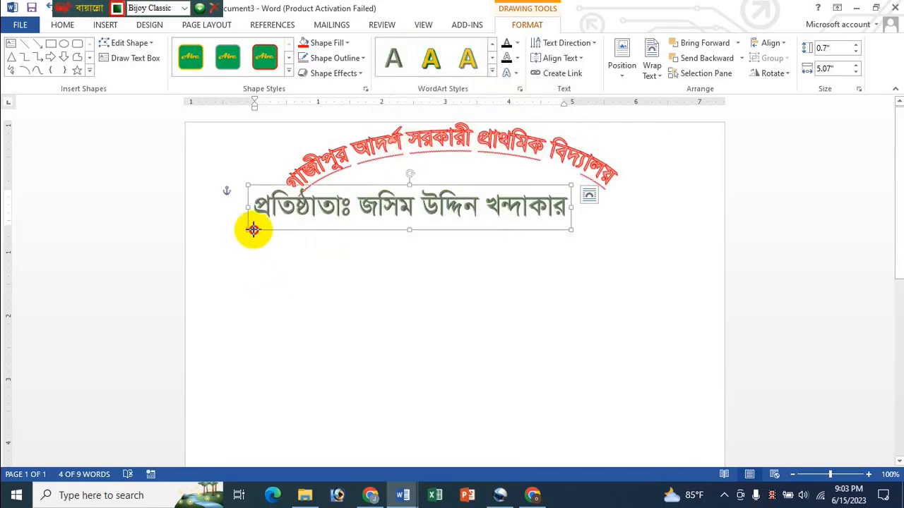
left_click_drag(252, 229, 524, 205)
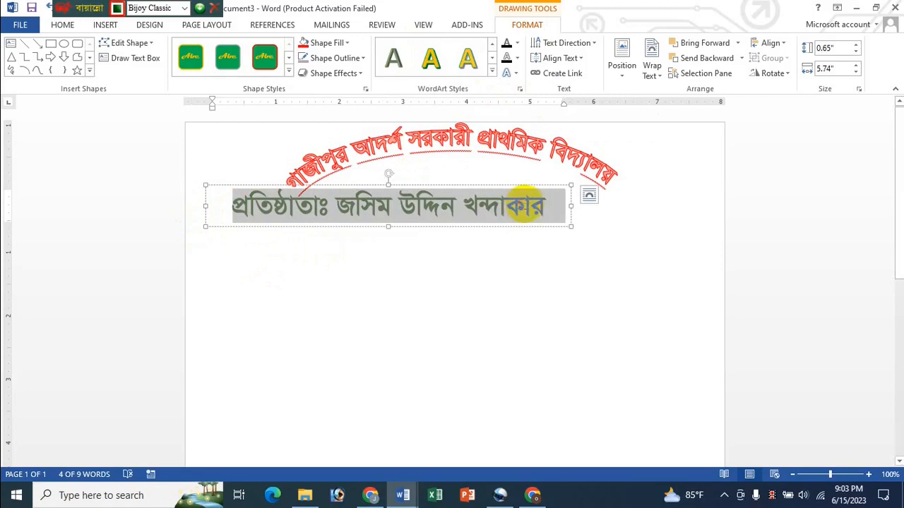
- Shrink the founder line to 26 pt, narrow its box and centre it under the arched name
left_click(62, 25)
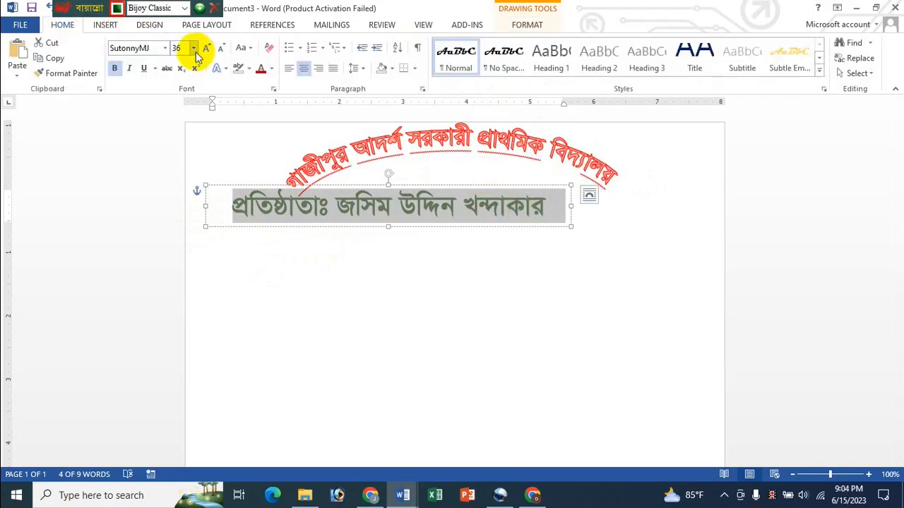
left_click(219, 52)
left_click(219, 53)
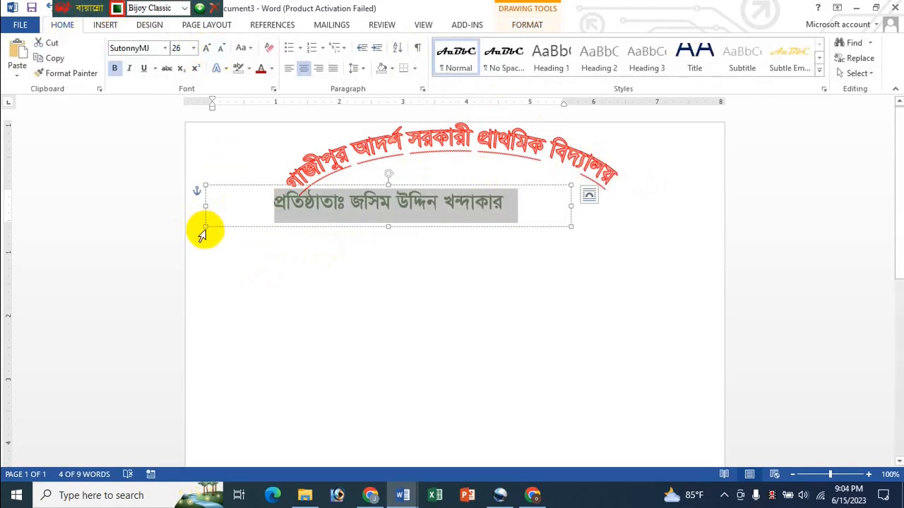
left_click_drag(205, 225, 332, 226)
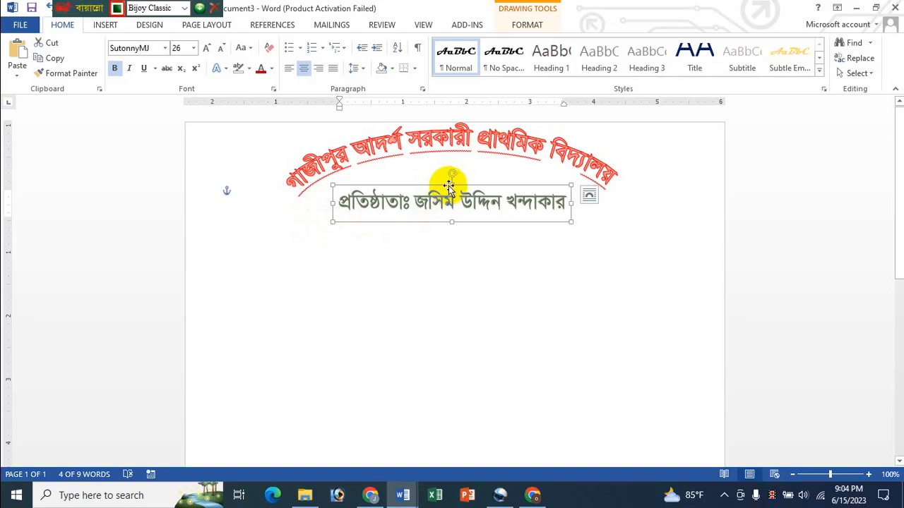
left_click_drag(449, 185, 446, 178)
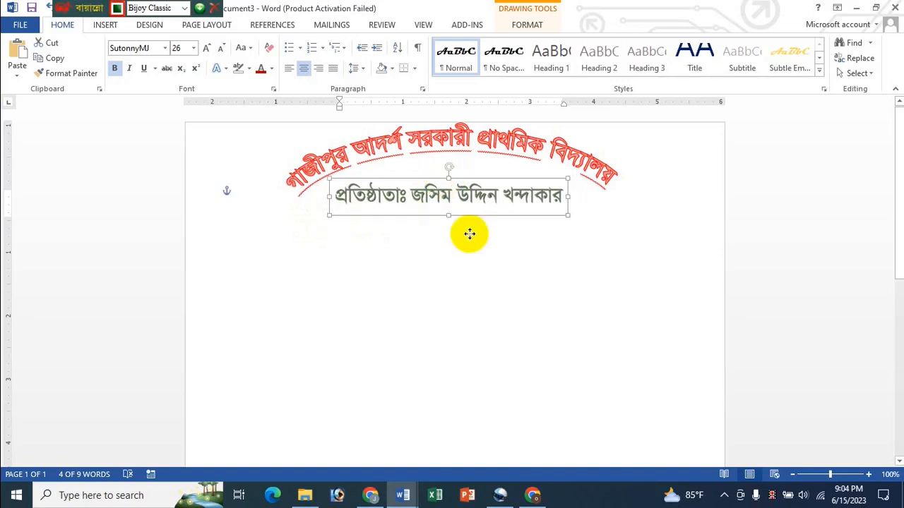
left_click(471, 314)
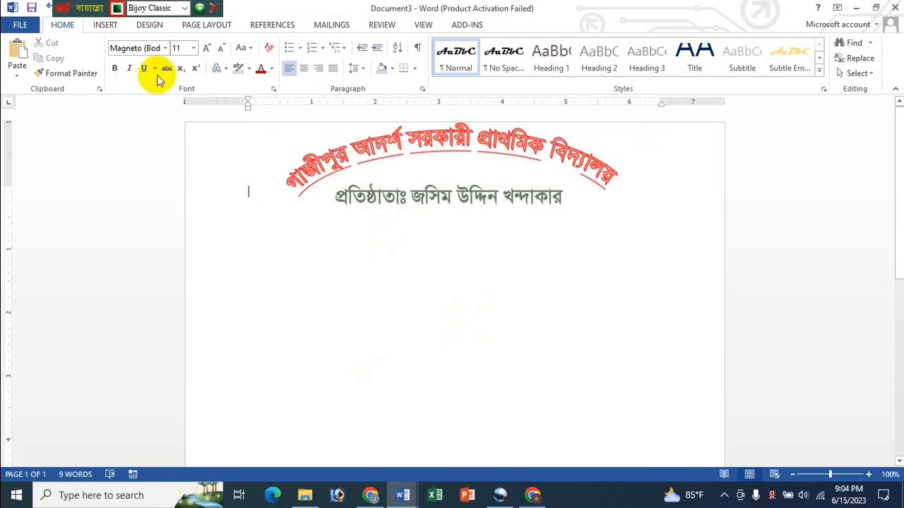
- Insert a new WordArt box and set its font to SutonnyMJ
left_click(106, 26)
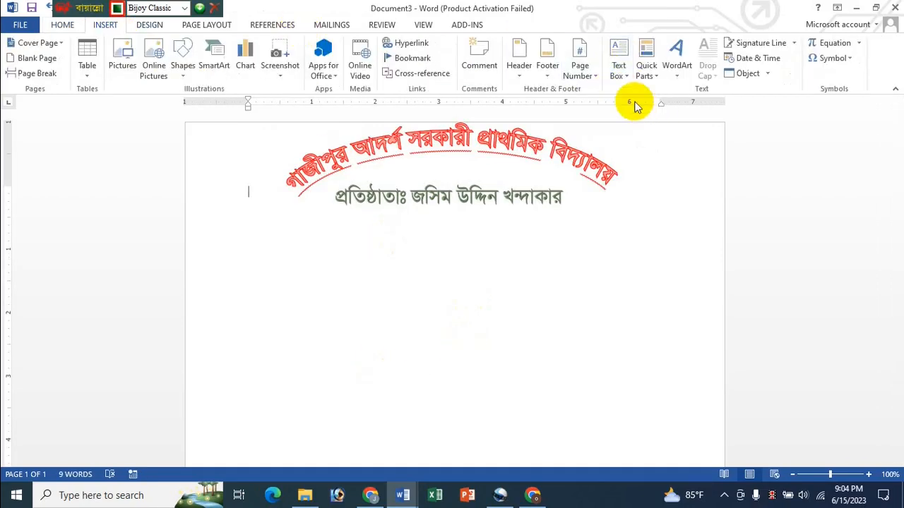
left_click(679, 71)
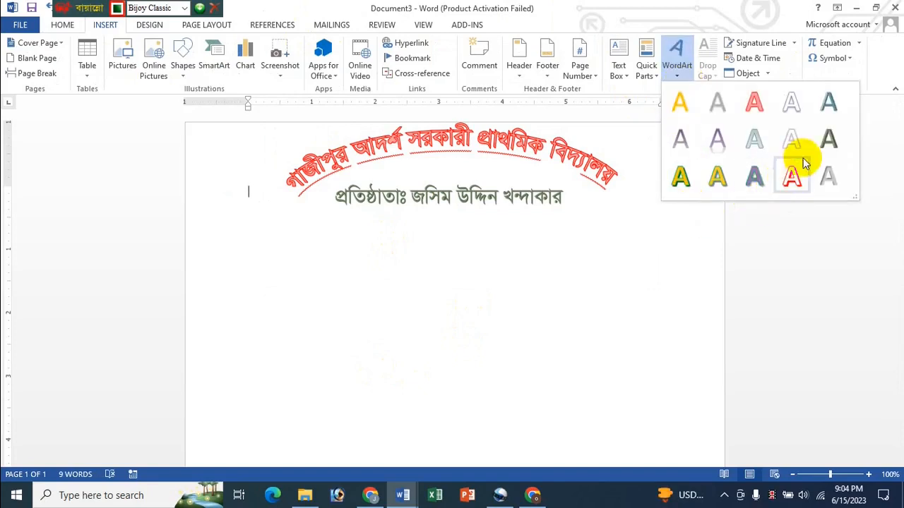
left_click(828, 141)
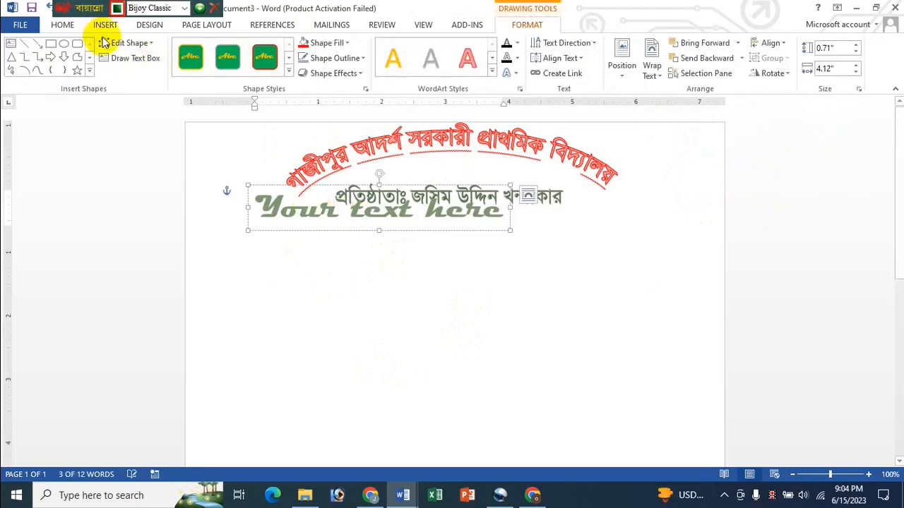
left_click(70, 25)
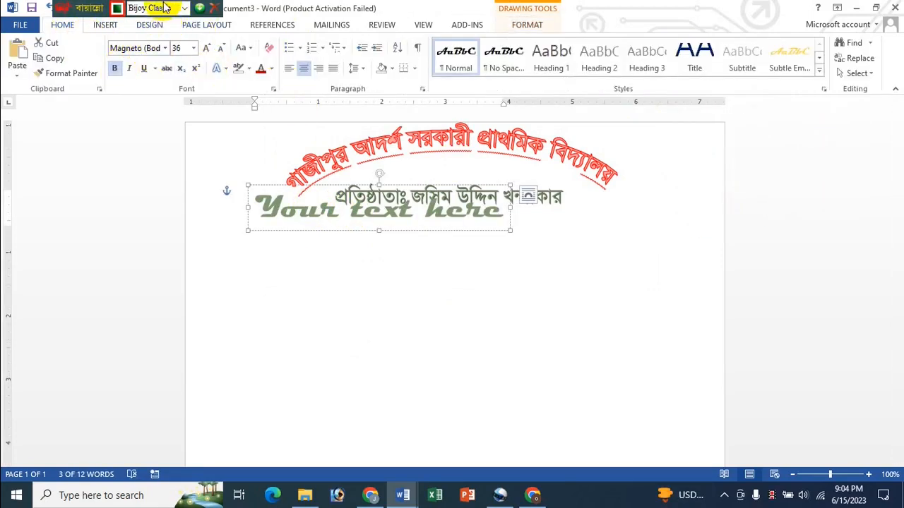
left_click(165, 48)
left_click(130, 125)
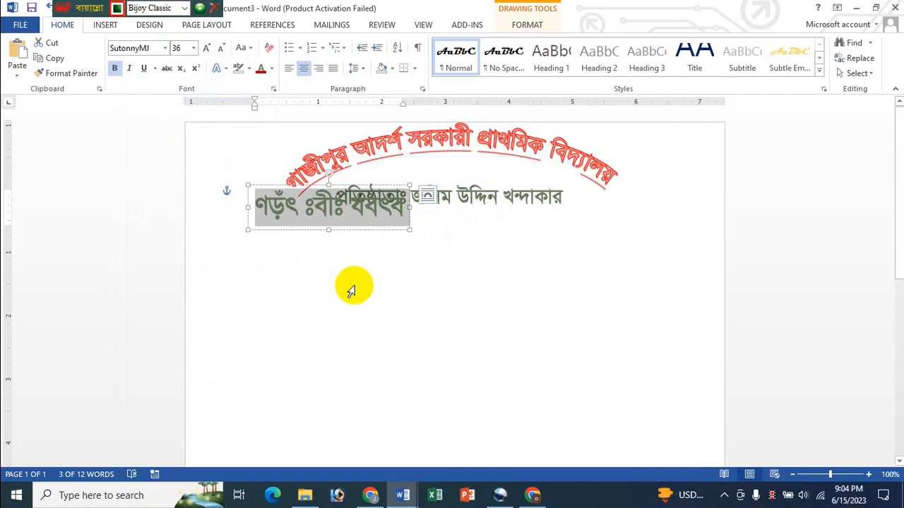
- Type the address হাড়িনাল, গাজীপুর সদর, গাজীপুর । with the Bijoy keyboard, correcting a typo
type("হাজি")
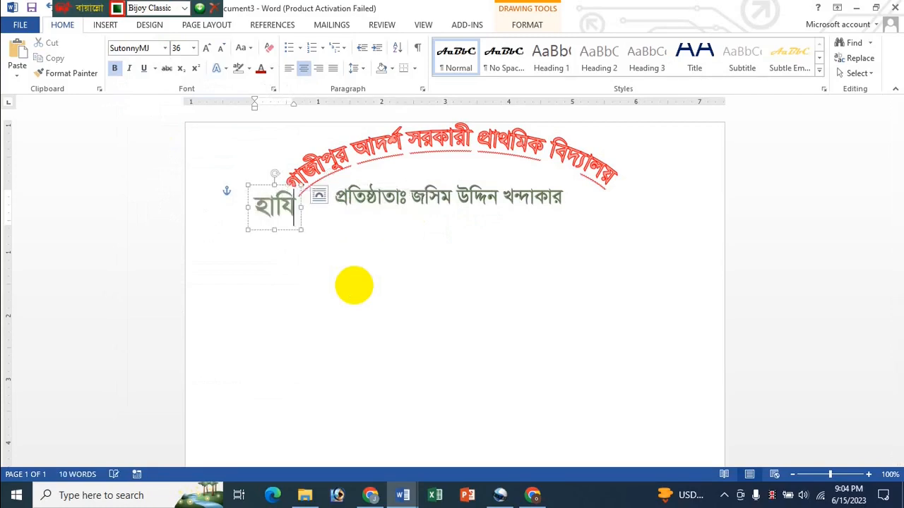
key("BackSpace")
key("BackSpace")
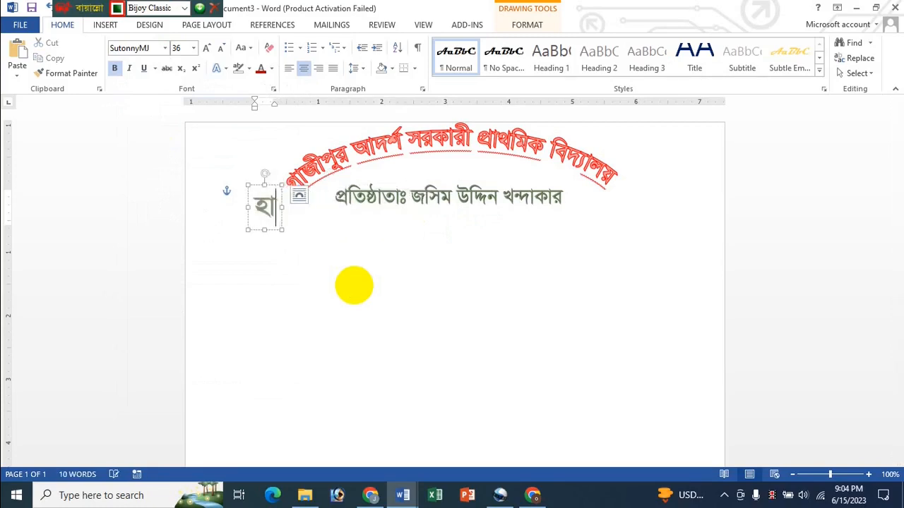
type("ড়িনাল")
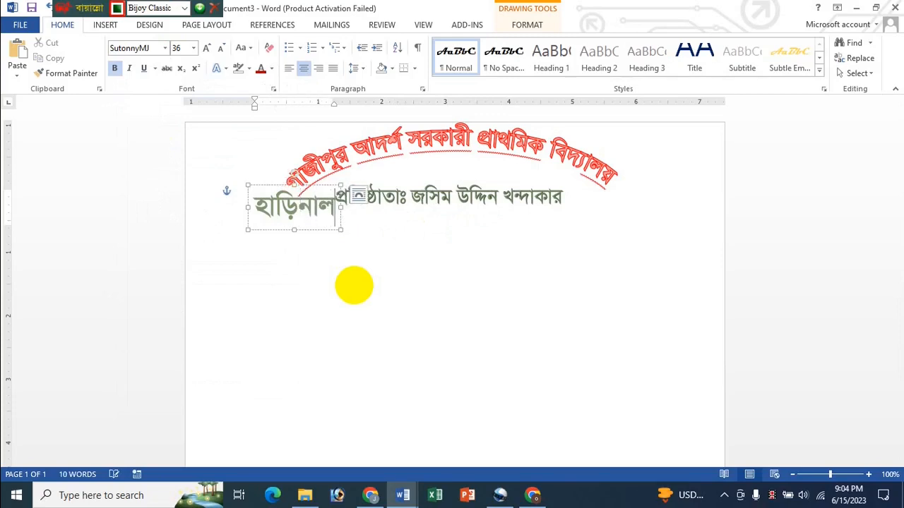
type(", গাজীপুর স")
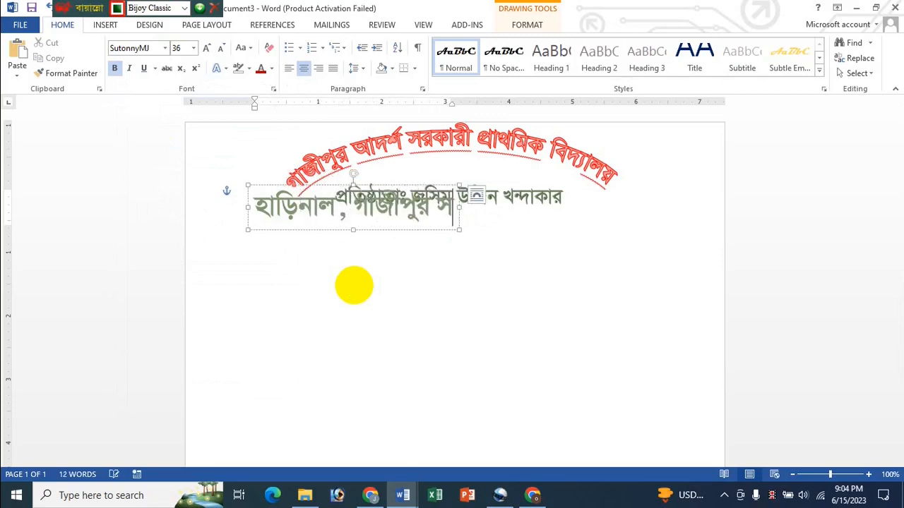
type("দর, গাজীপু")
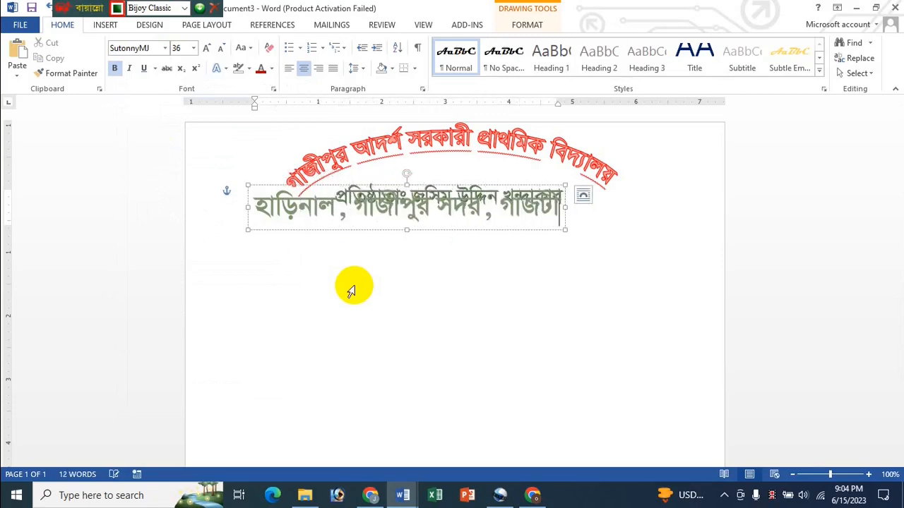
type("র ।")
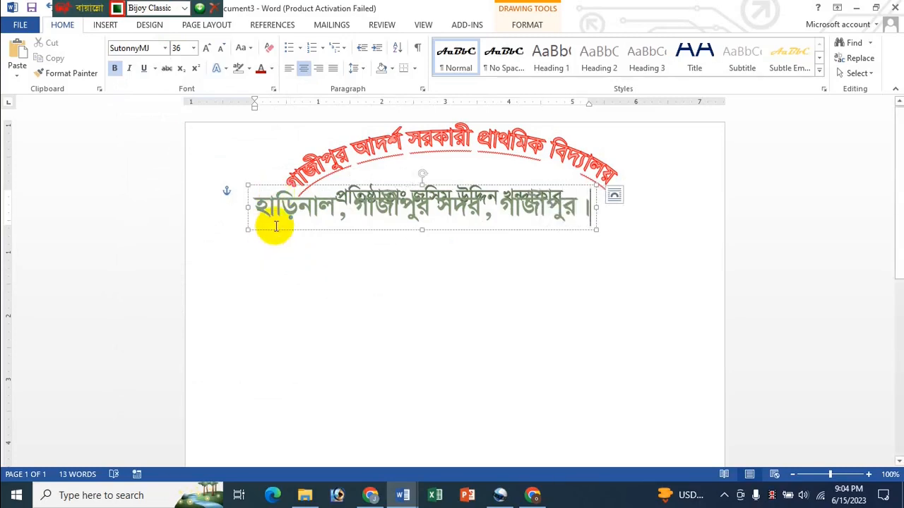
- Move the address WordArt below the founder line, apply the gold WordArt style, and narrow its box
left_click(526, 27)
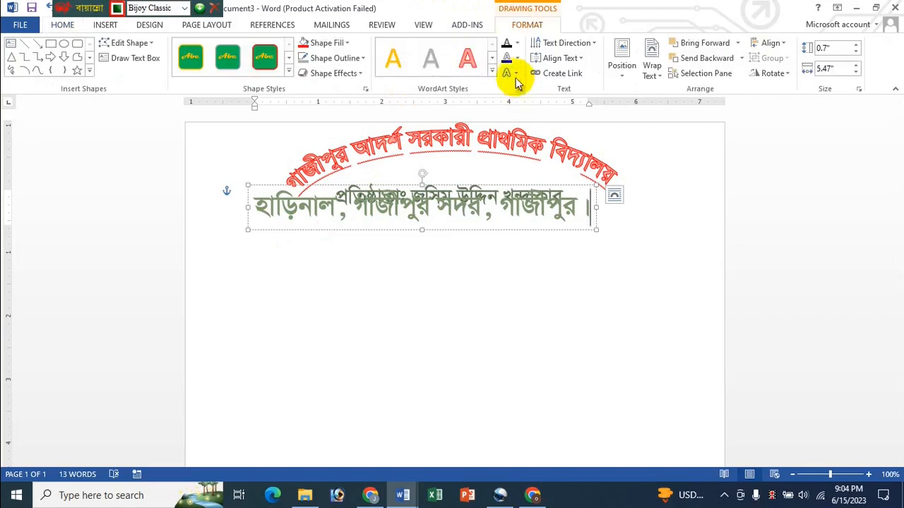
left_click(516, 74)
mouse_move(550, 247)
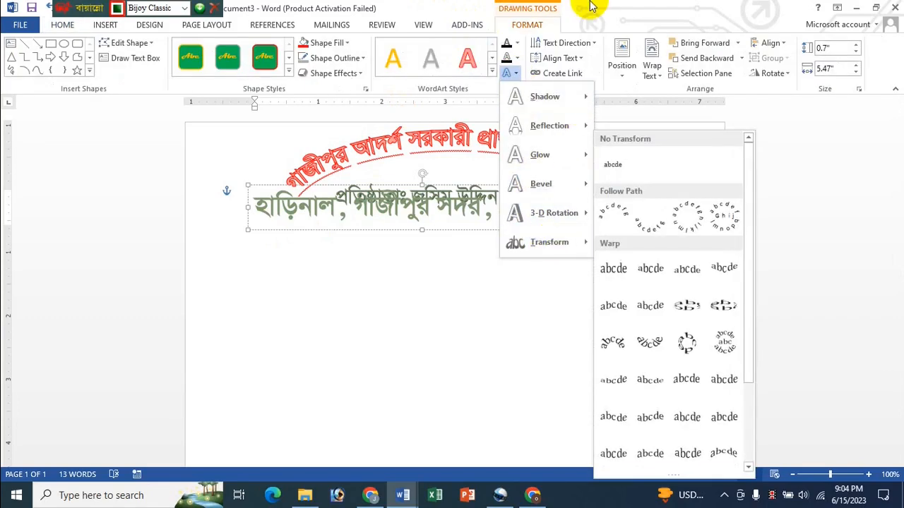
left_click(516, 73)
left_click(493, 70)
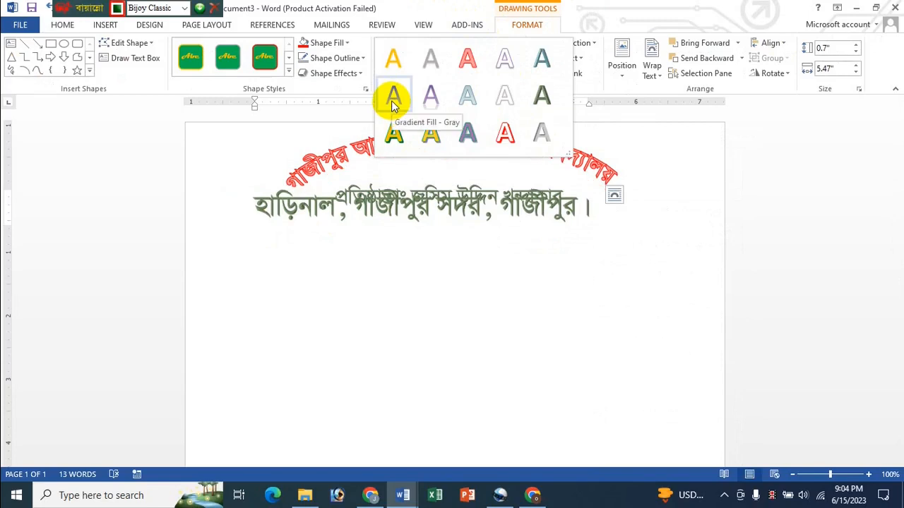
left_click(393, 65)
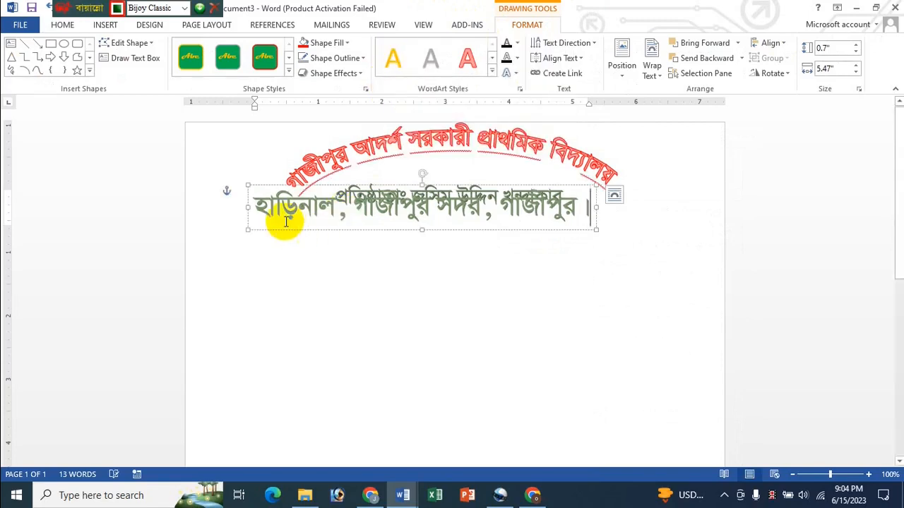
left_click_drag(338, 194, 353, 264)
left_click(401, 65)
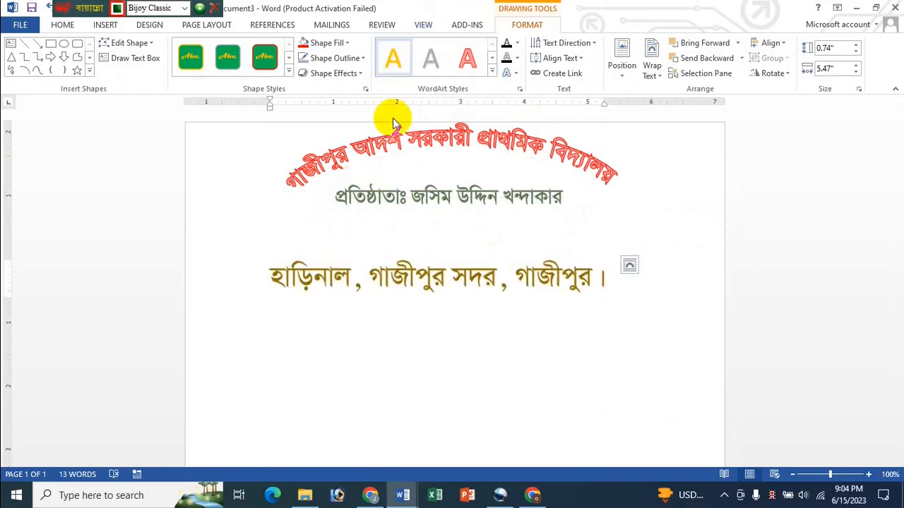
mouse_move(265, 303)
left_mouse_down()
mouse_move(377, 288)
mouse_move(365, 271)
mouse_move(311, 292)
mouse_move(238, 303)
mouse_move(347, 283)
mouse_move(597, 281)
left_mouse_up()
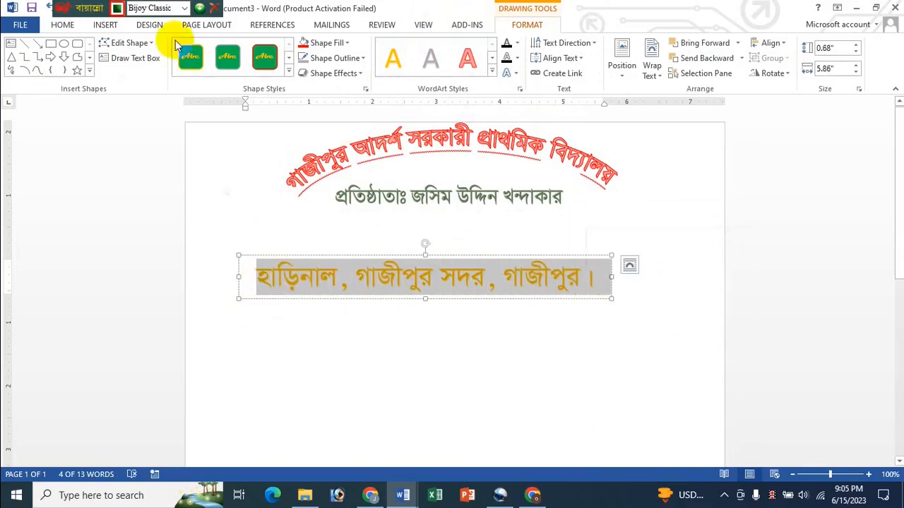
- Shrink the address text to 24 pt and narrow its box to fit
left_click(62, 26)
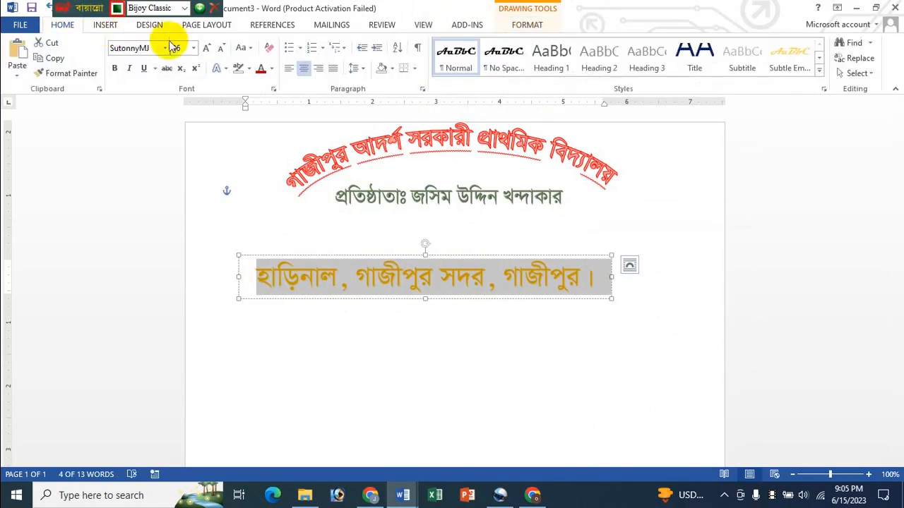
left_click(205, 51)
left_click(220, 49)
left_click(221, 51)
left_click(222, 52)
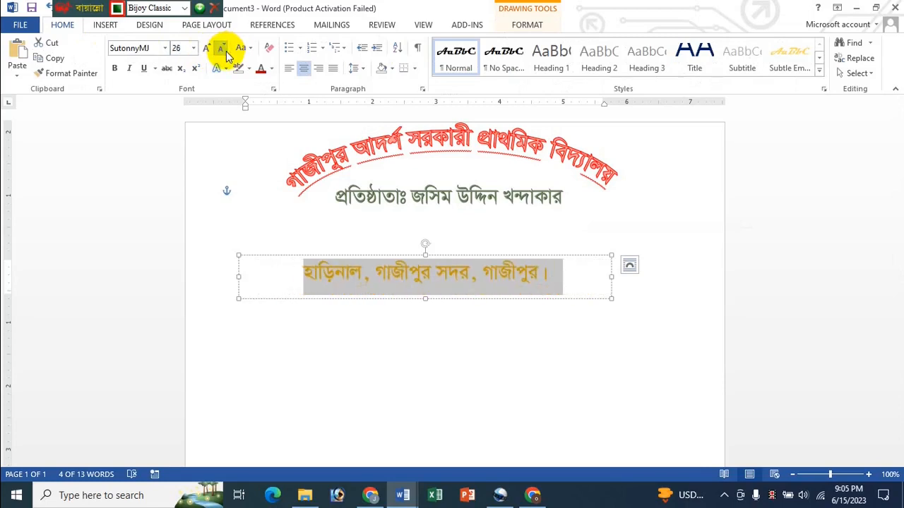
left_click(222, 52)
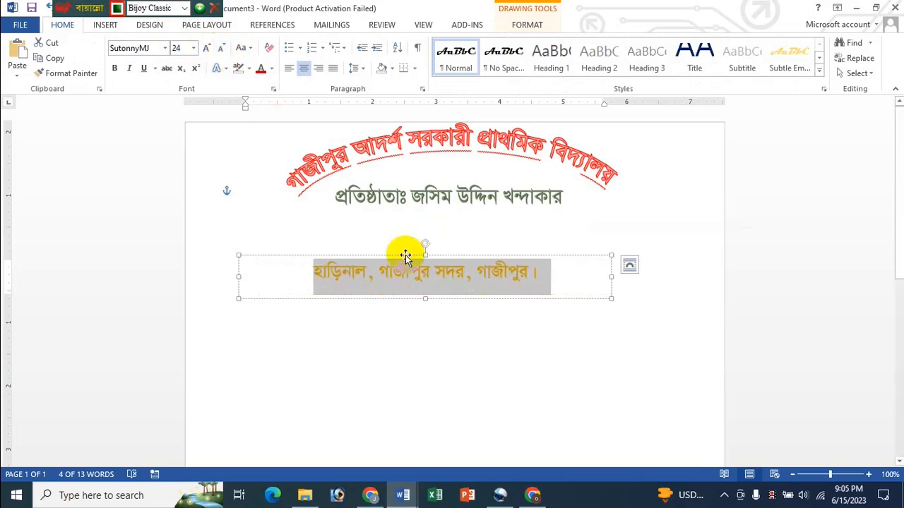
left_click_drag(240, 299, 344, 283)
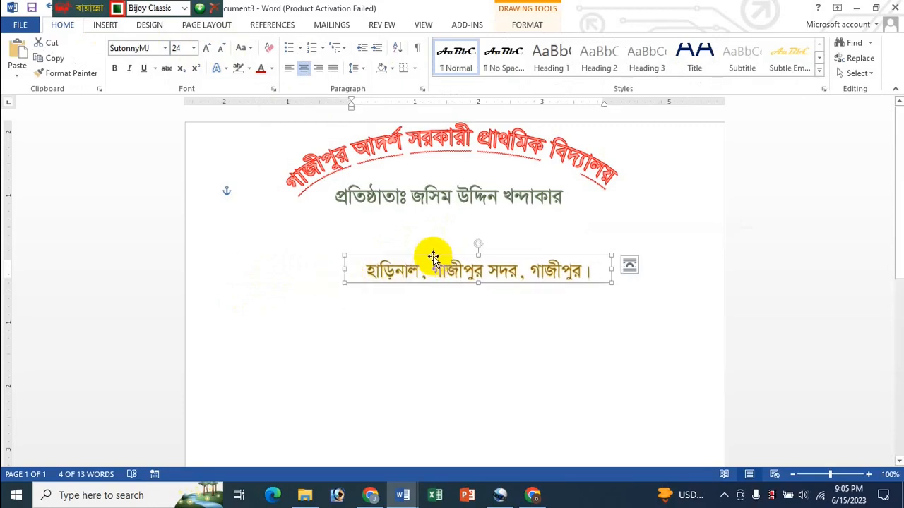
- Reduce the address to 20 pt and nudge it snugly under the founder line
left_click_drag(433, 258, 596, 234)
left_click(220, 49)
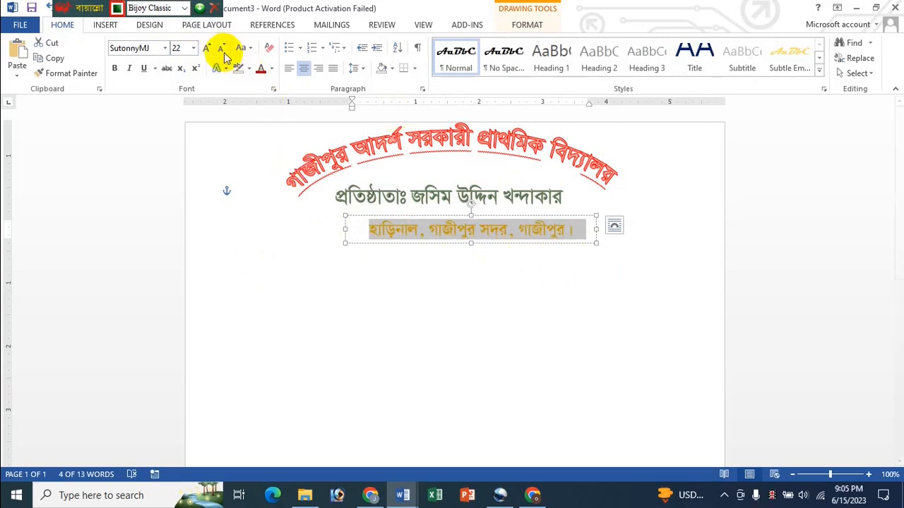
left_click(220, 49)
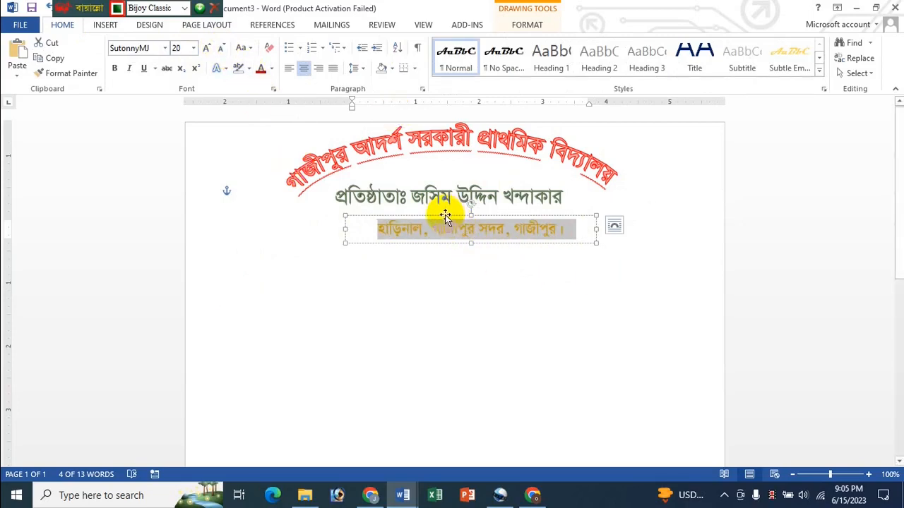
mouse_move(445, 215)
left_mouse_down()
mouse_move(427, 203)
mouse_move(431, 215)
left_mouse_up()
key("Up")
key("Up")
key("Up")
key("Up")
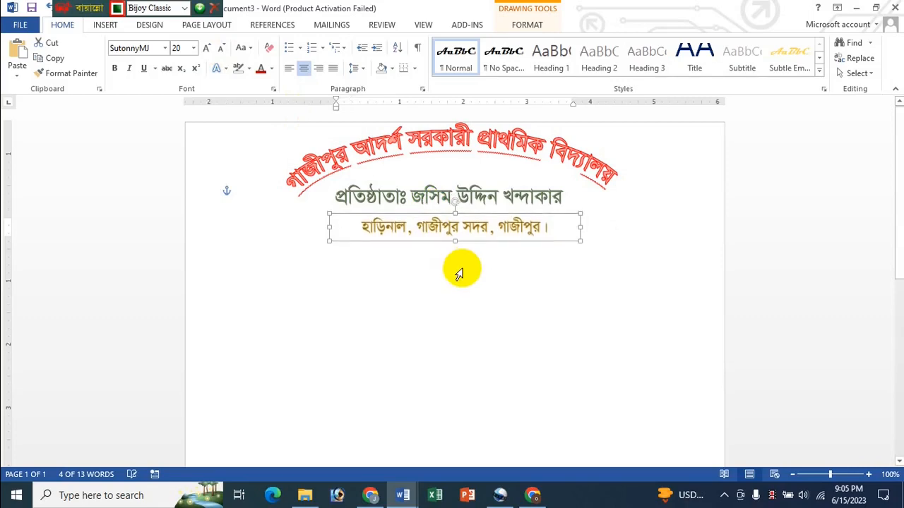
key("Left")
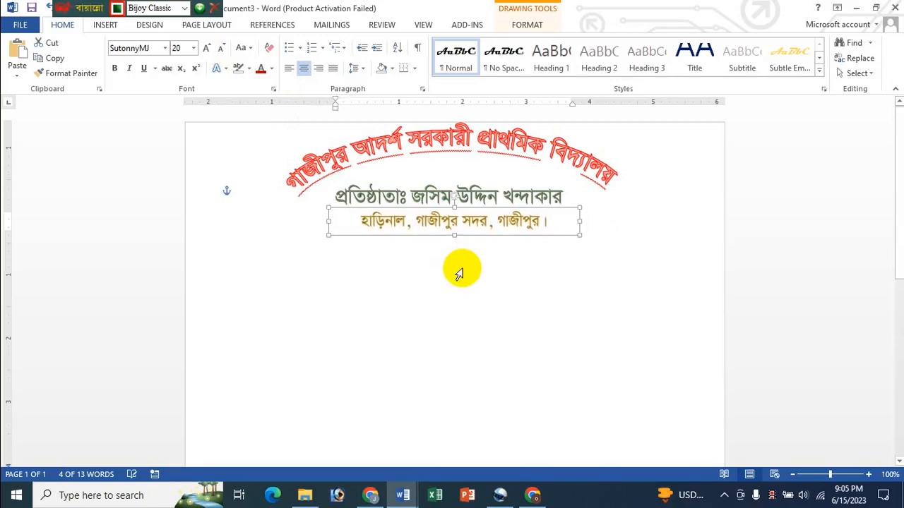
left_click(459, 303)
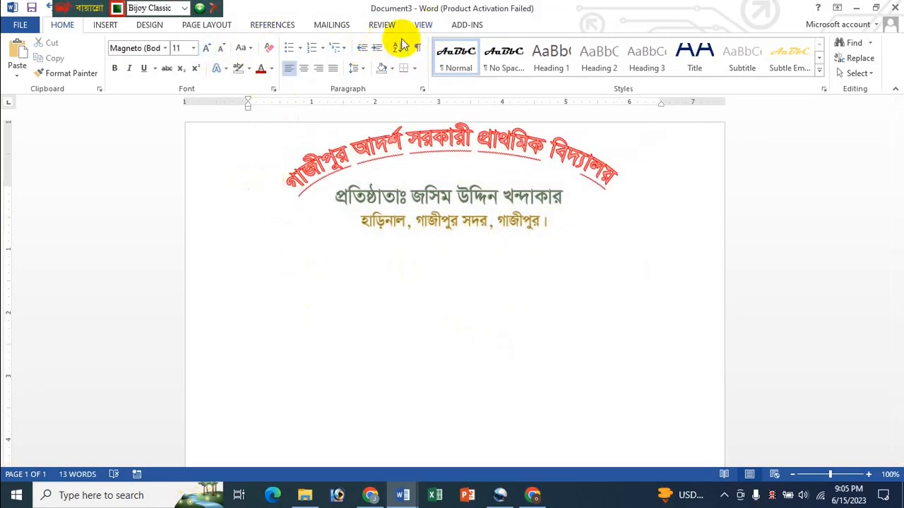
- Insert another WordArt box and set its font to SutonnyMJ
left_click(97, 27)
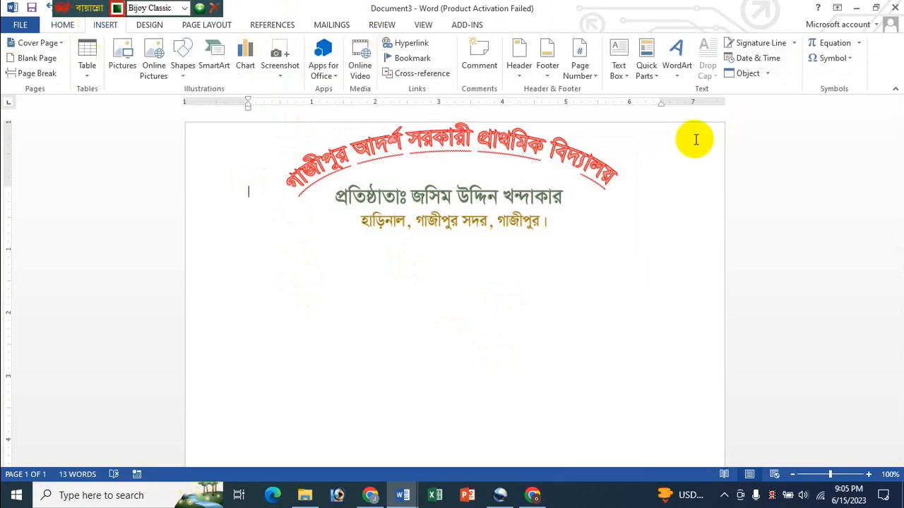
left_click(679, 67)
left_click(750, 181)
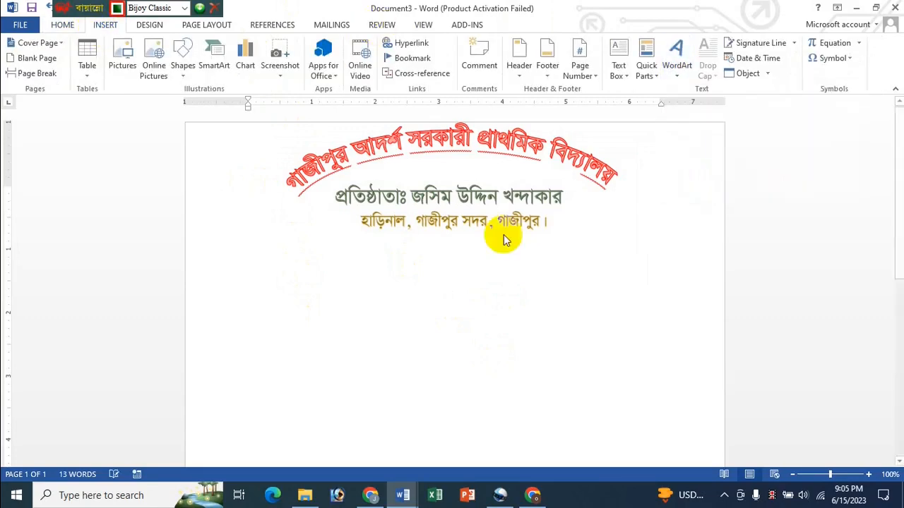
left_click(62, 25)
left_click(151, 47)
left_click(168, 51)
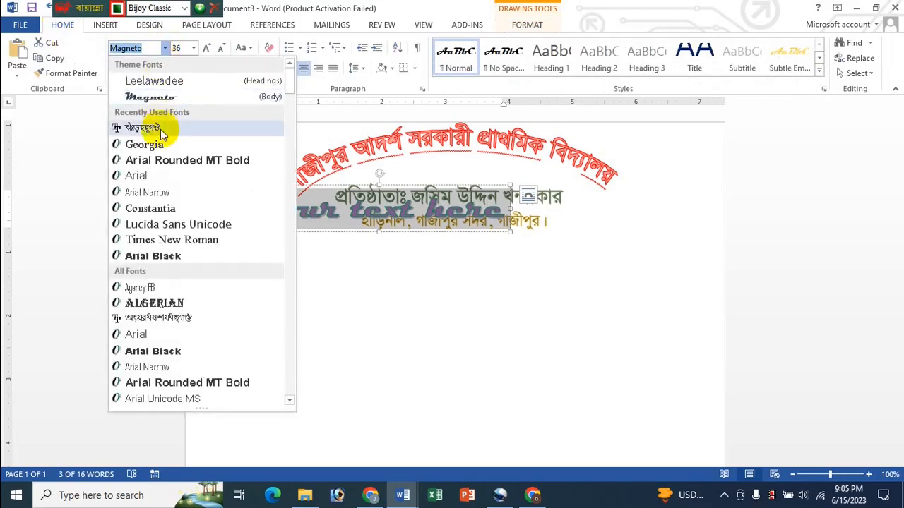
left_click(162, 131)
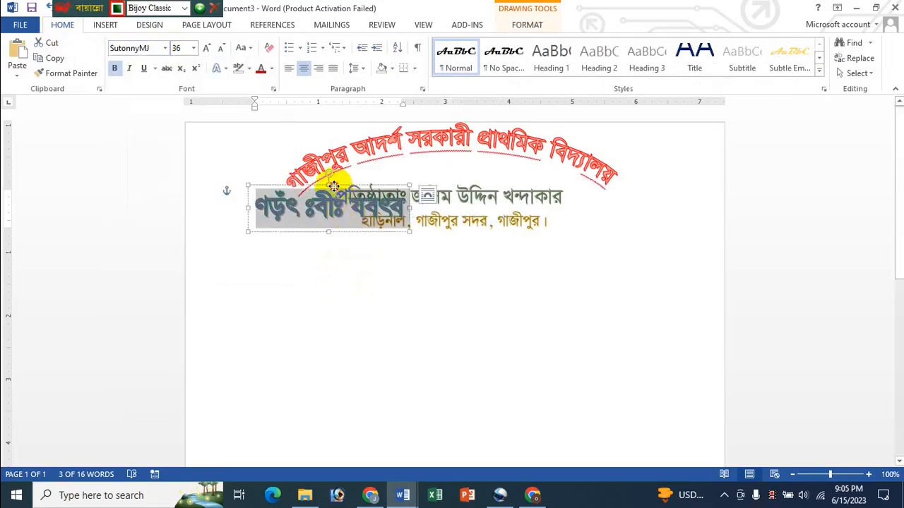
- Move it below the address and replace the placeholder with স্থাপিত ঃ ১৯৭৮ ইং
left_click_drag(334, 185, 380, 295)
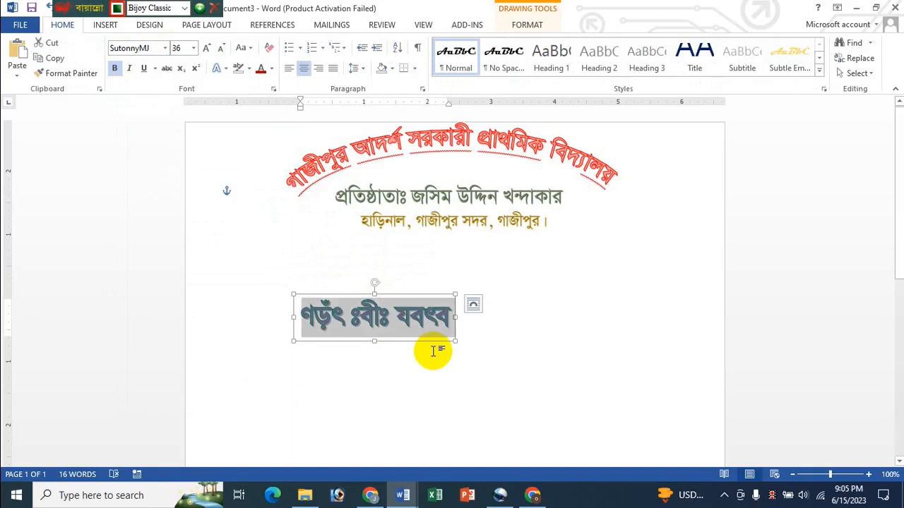
key("Delete")
type("n")
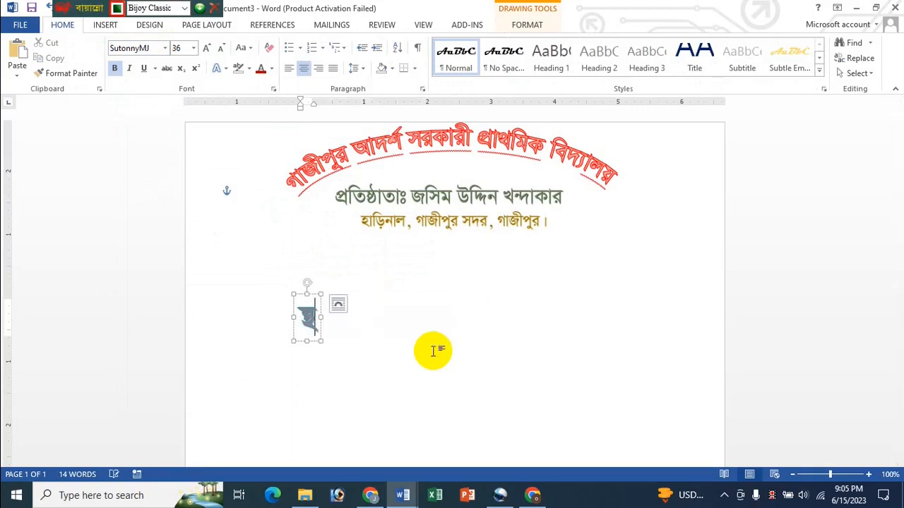
type("gKfdrk")
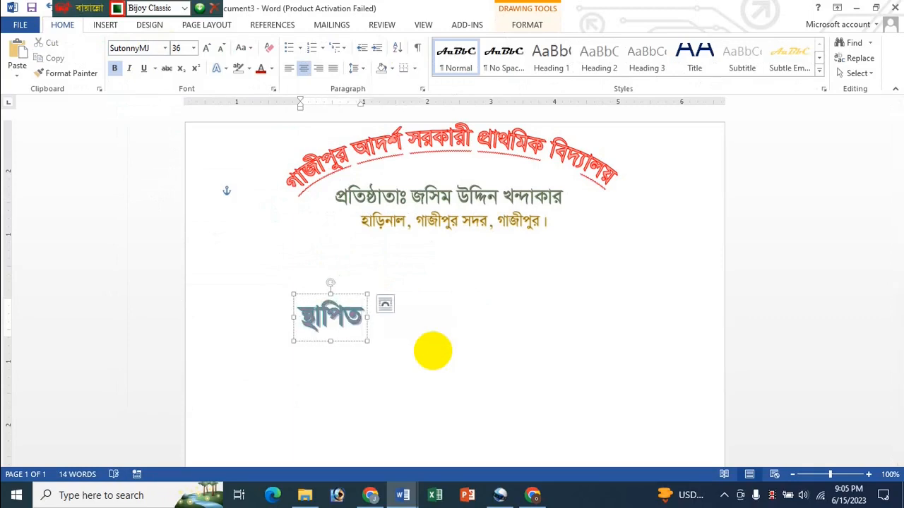
type(" |")
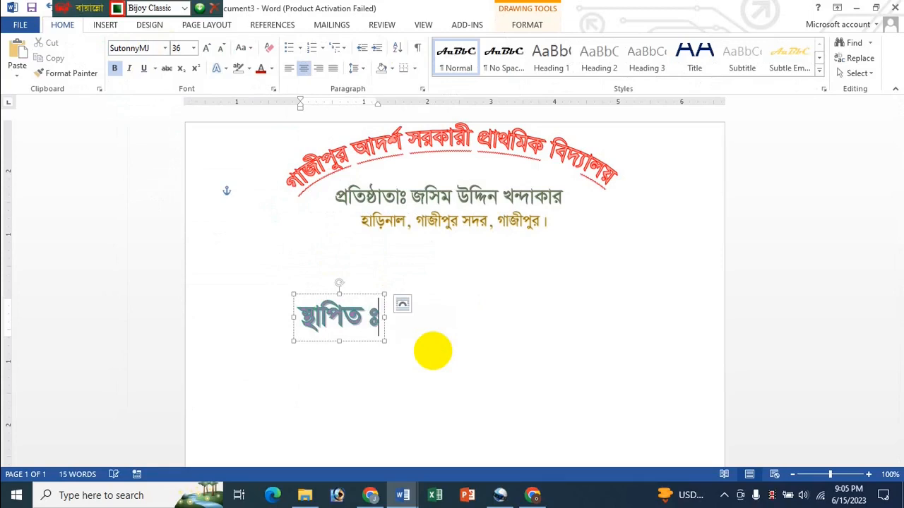
type(" 1978")
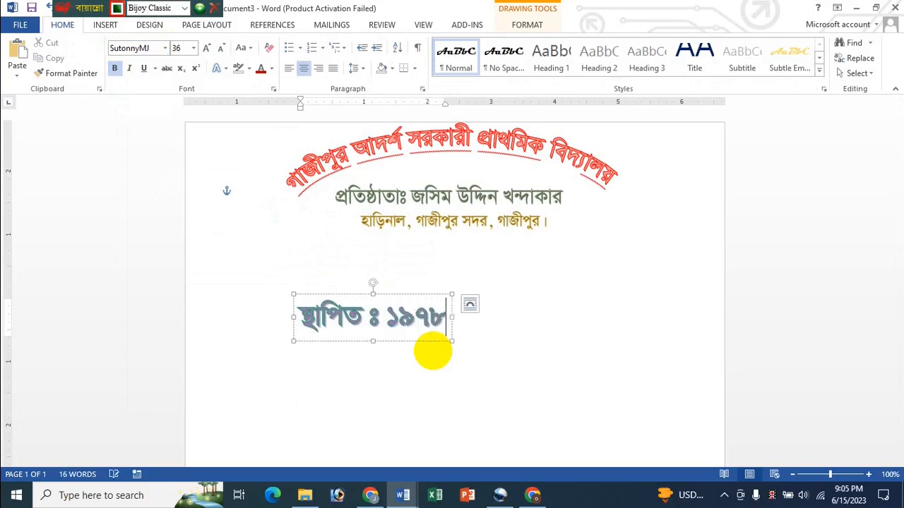
type("gdQ")
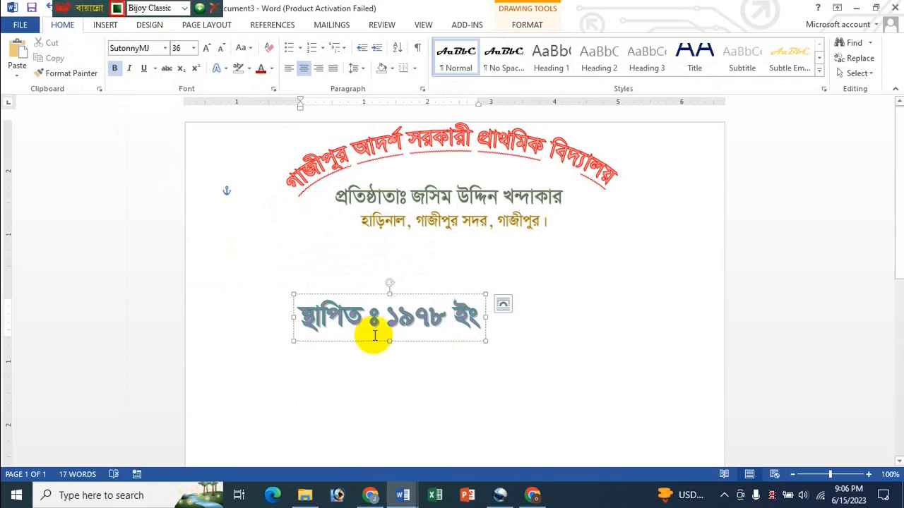
- Apply the Square warp transform to the স্থাপিত ঃ ১৯৭৮ ইং year WordArt
left_click(372, 293)
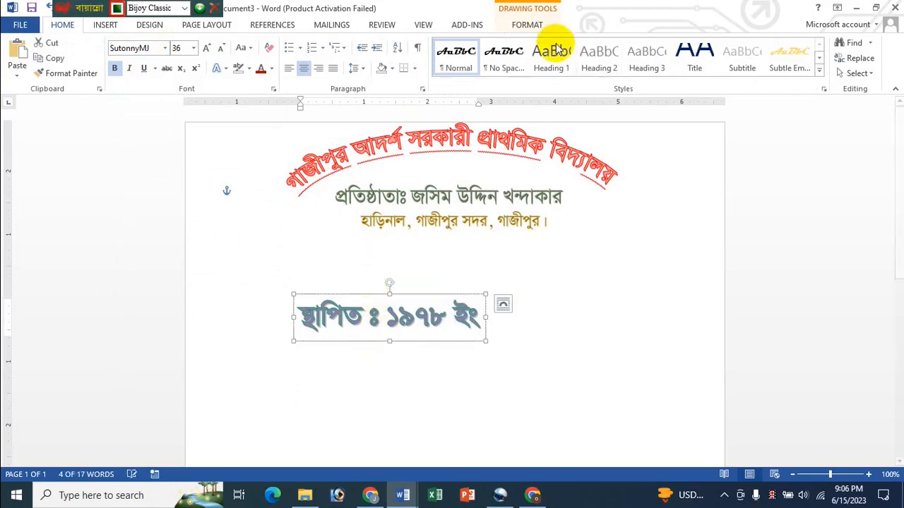
left_click(526, 25)
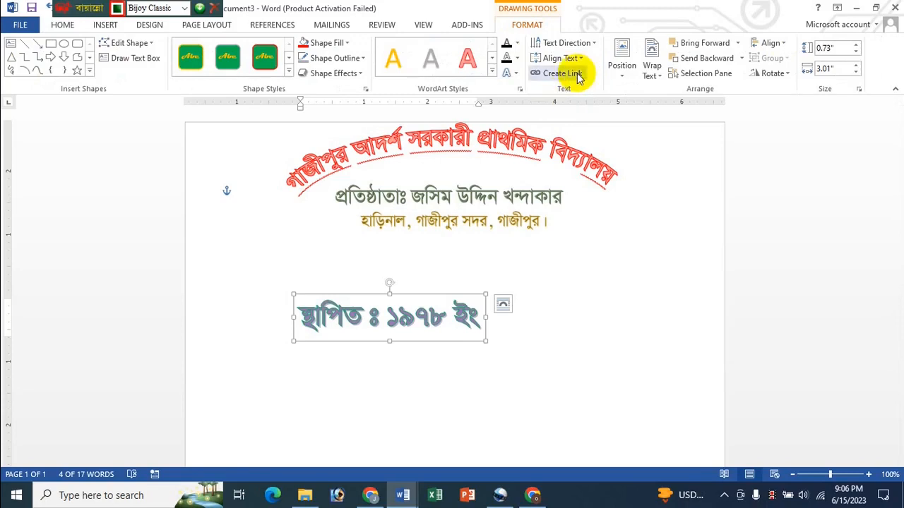
left_click(516, 43)
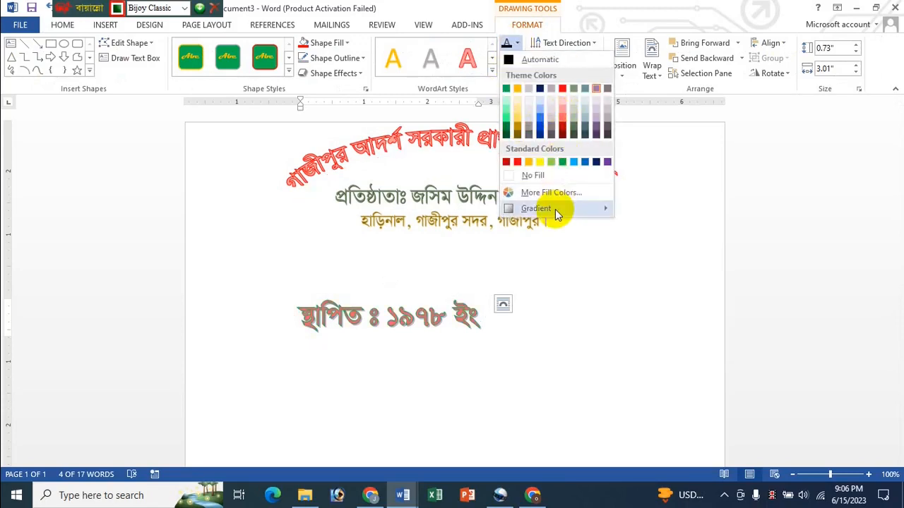
mouse_move(555, 209)
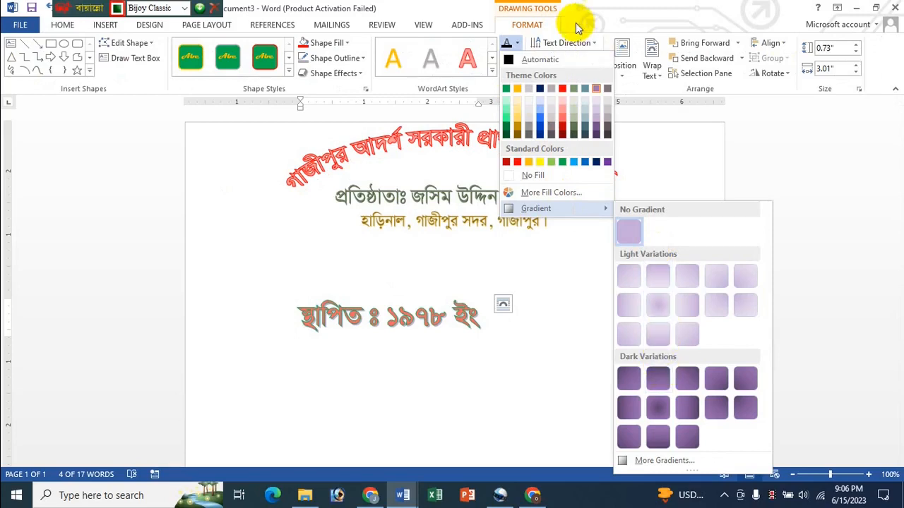
left_click(516, 44)
left_click(516, 57)
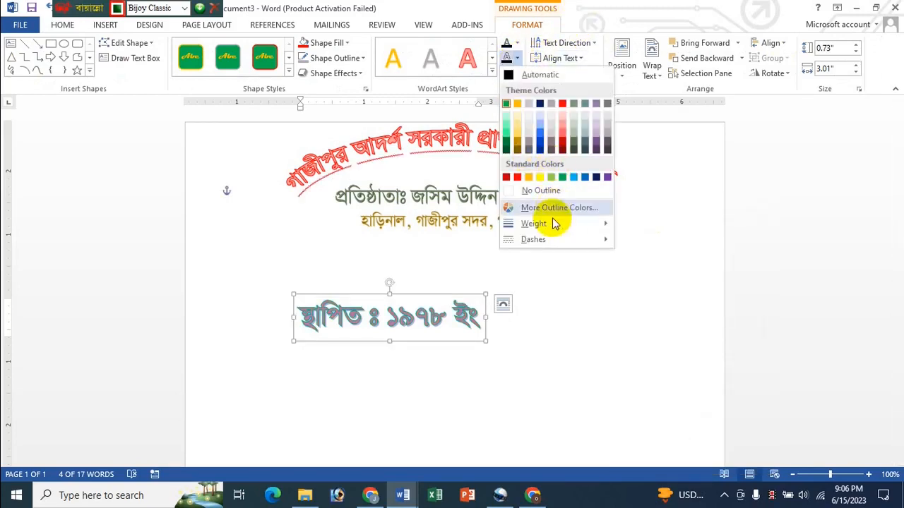
mouse_move(559, 241)
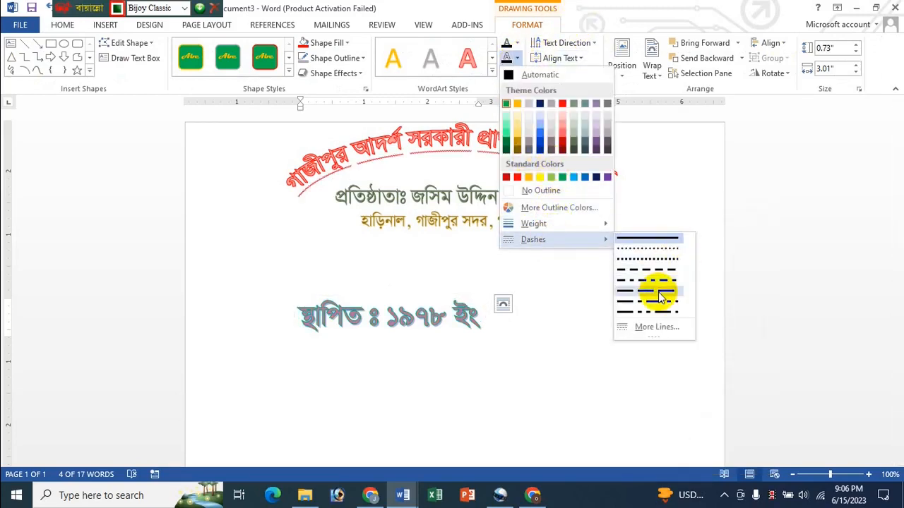
left_click(605, 6)
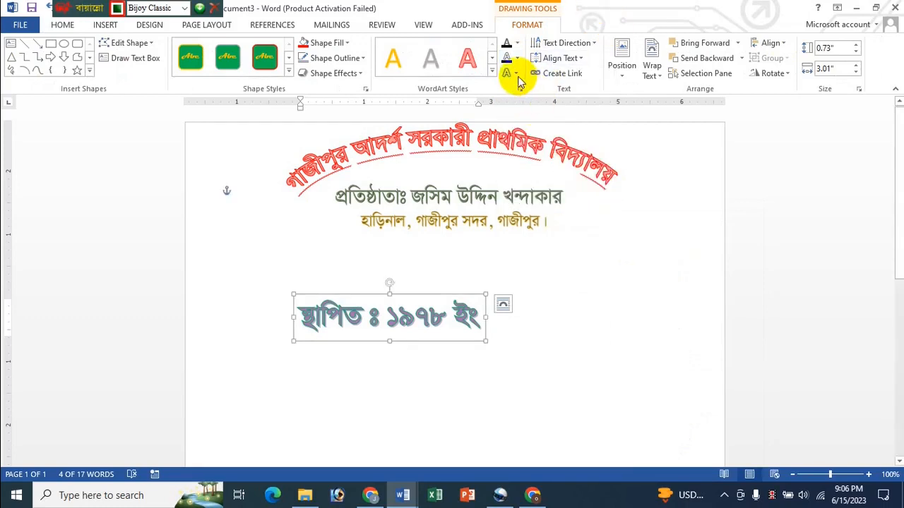
left_click(514, 73)
mouse_move(579, 254)
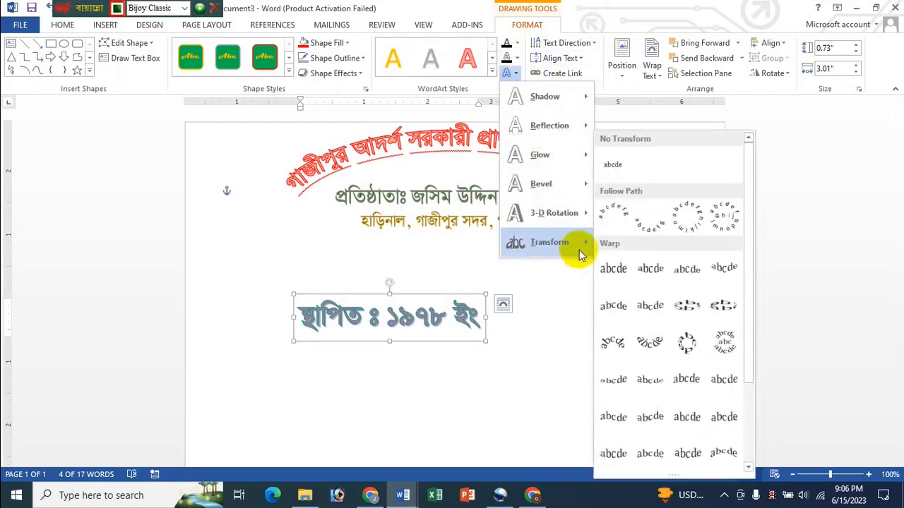
left_click(615, 276)
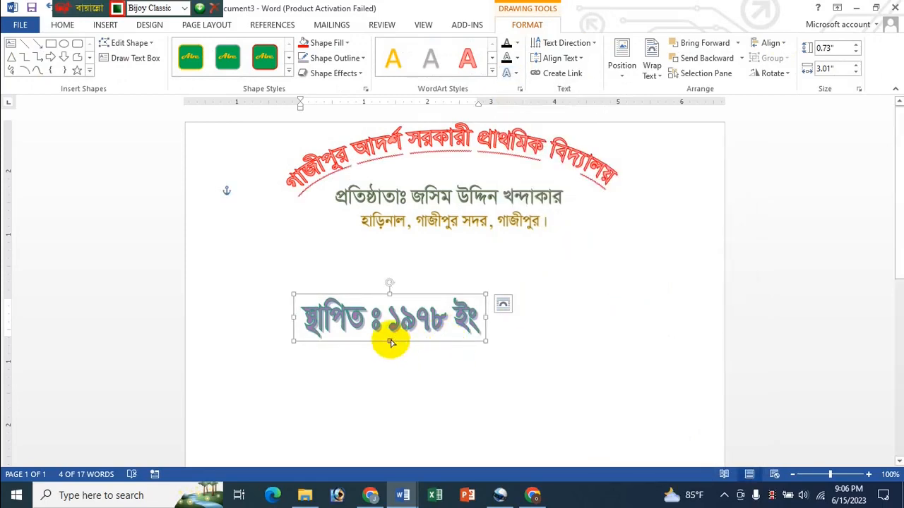
- Reposition the year box and set its text to 18 pt
left_click_drag(468, 343, 406, 311)
left_click_drag(233, 309, 183, 308)
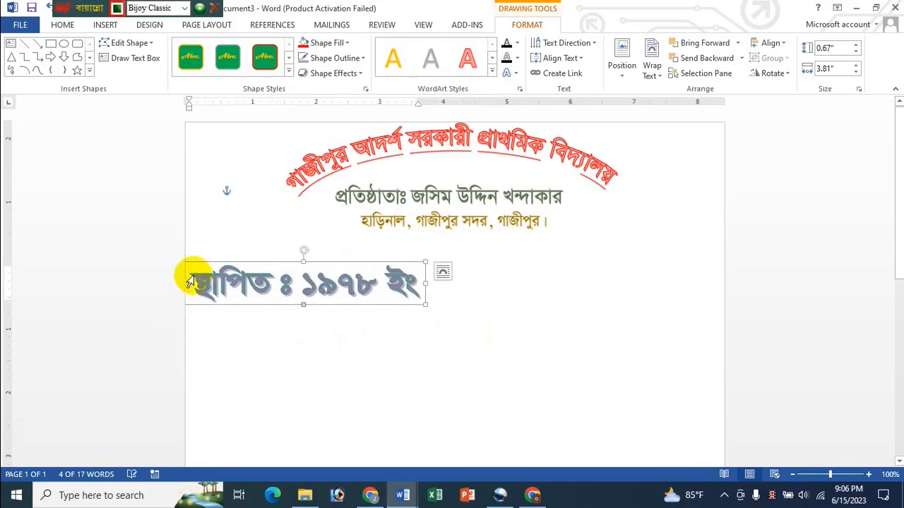
triple_click(201, 285)
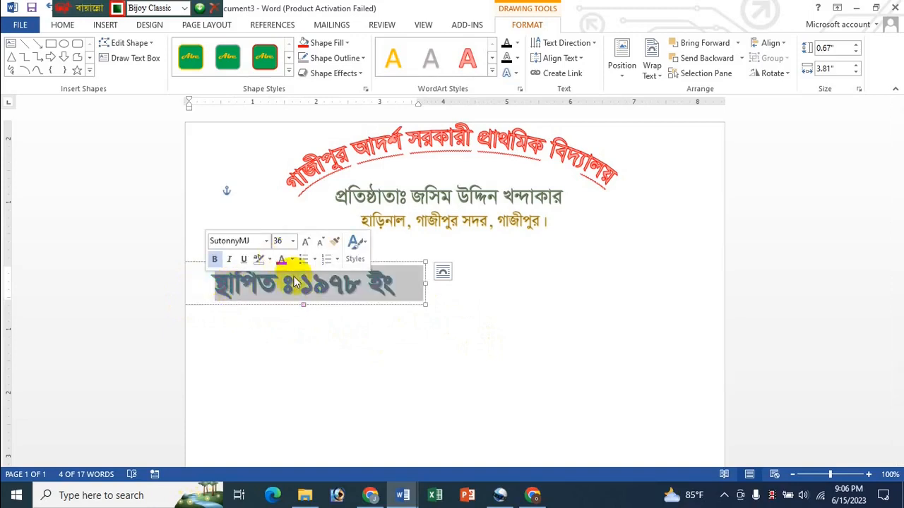
left_click(293, 240)
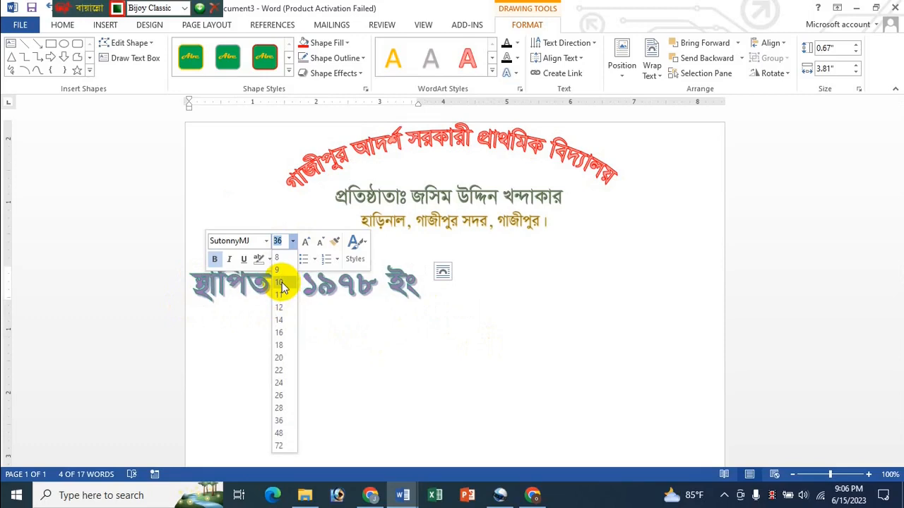
left_click(281, 286)
left_click(292, 240)
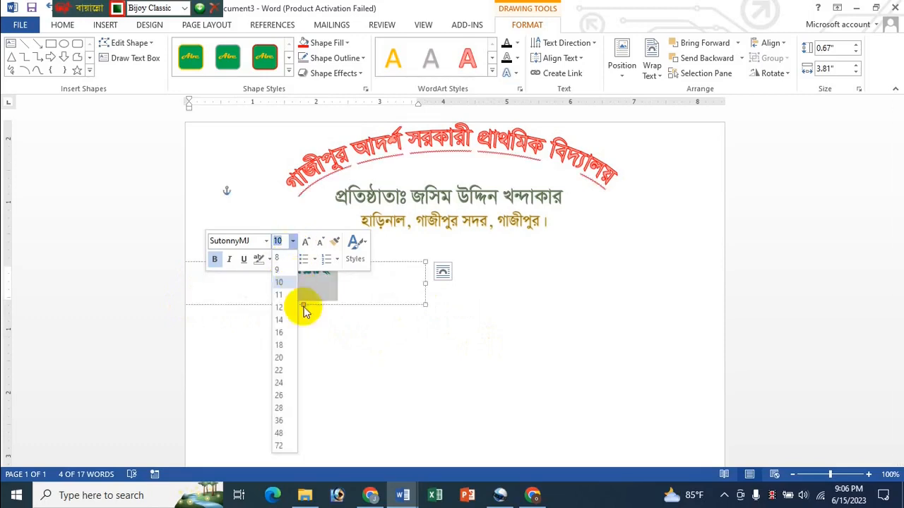
left_click(283, 345)
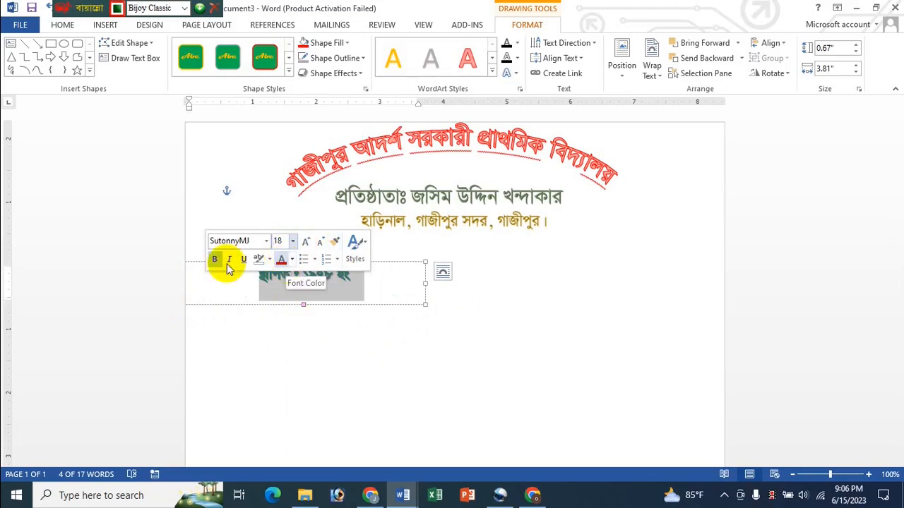
left_click(393, 269)
- Resize the year box to 0.38" by 1.67" and centre it beneath the address line
left_click_drag(390, 262, 544, 229)
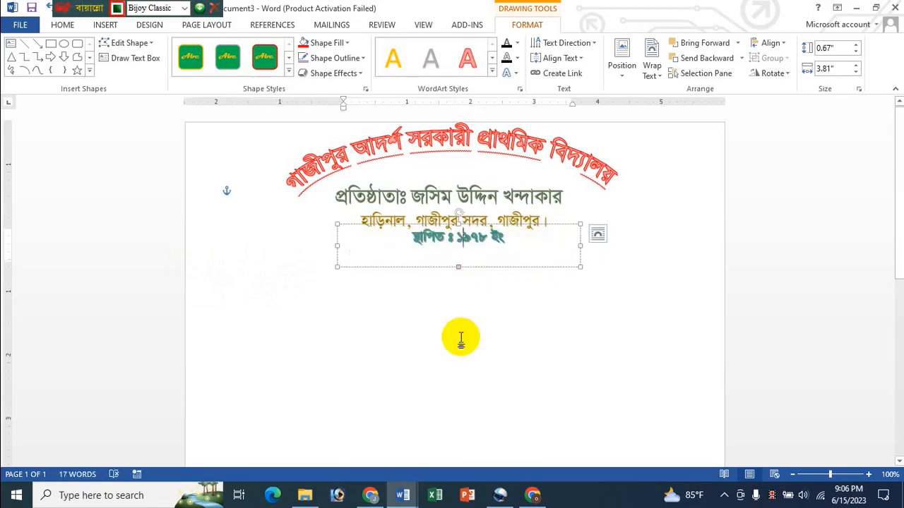
left_click(445, 356)
triple_click(361, 251)
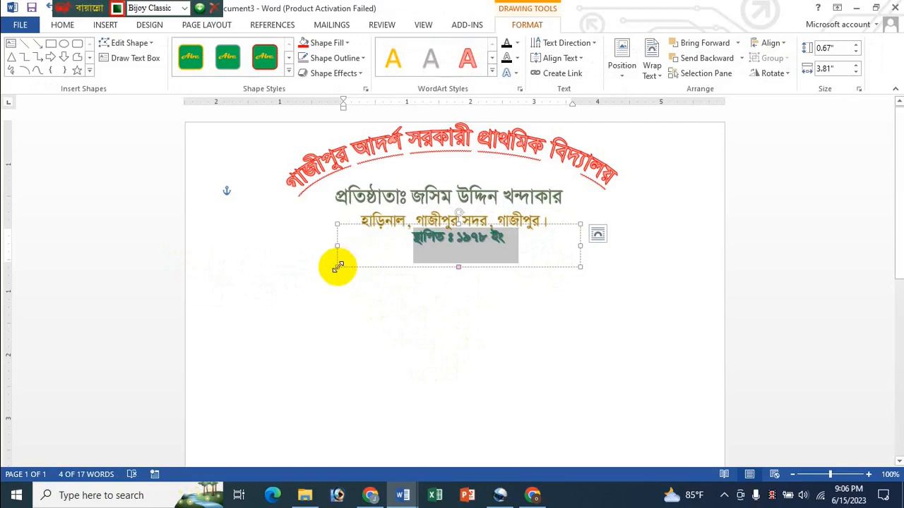
left_click_drag(336, 267, 461, 255)
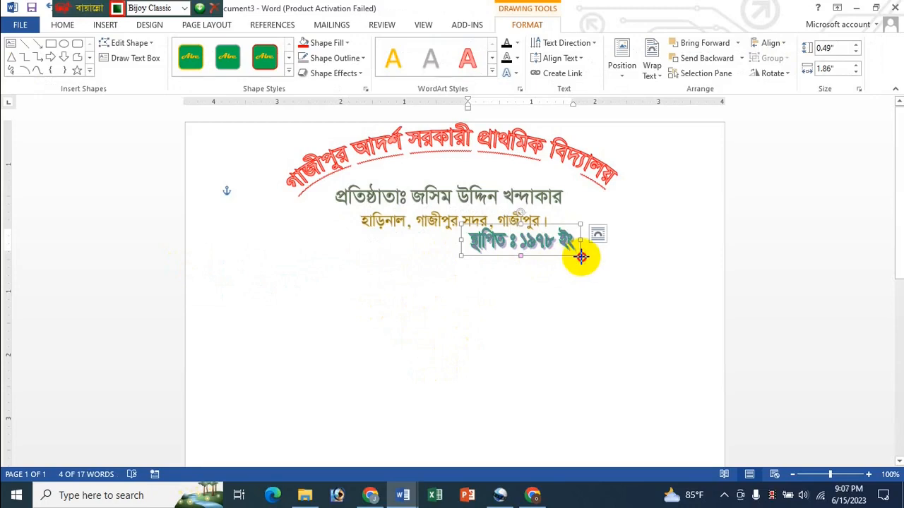
left_click_drag(581, 256, 487, 236)
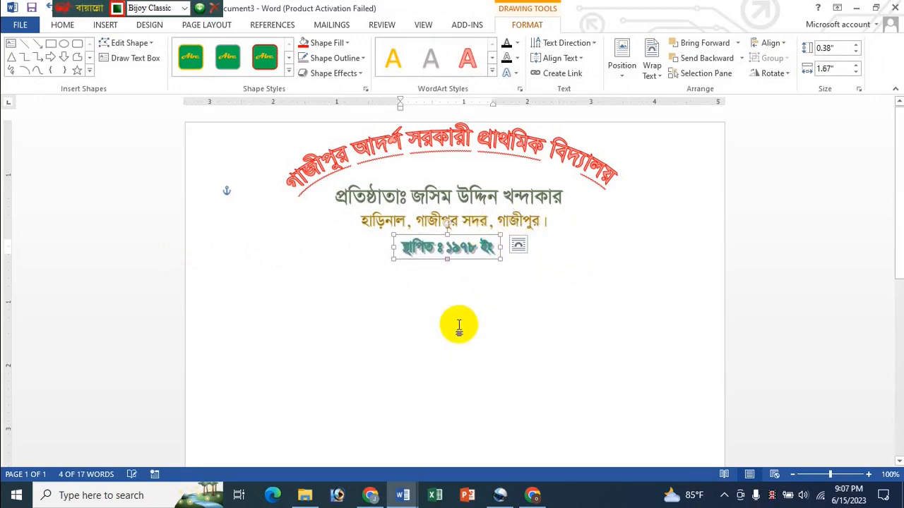
left_click(458, 327)
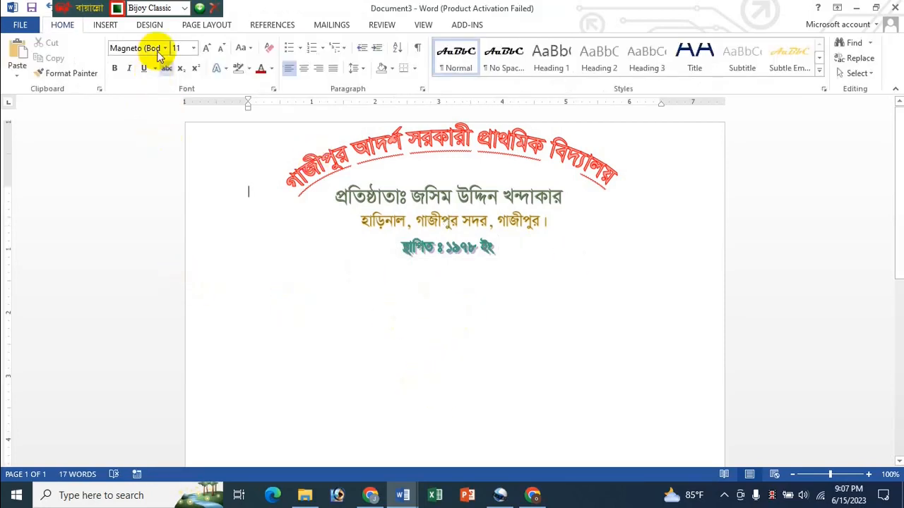
- Draw a straight horizontal line across the page below the year line
left_click(112, 25)
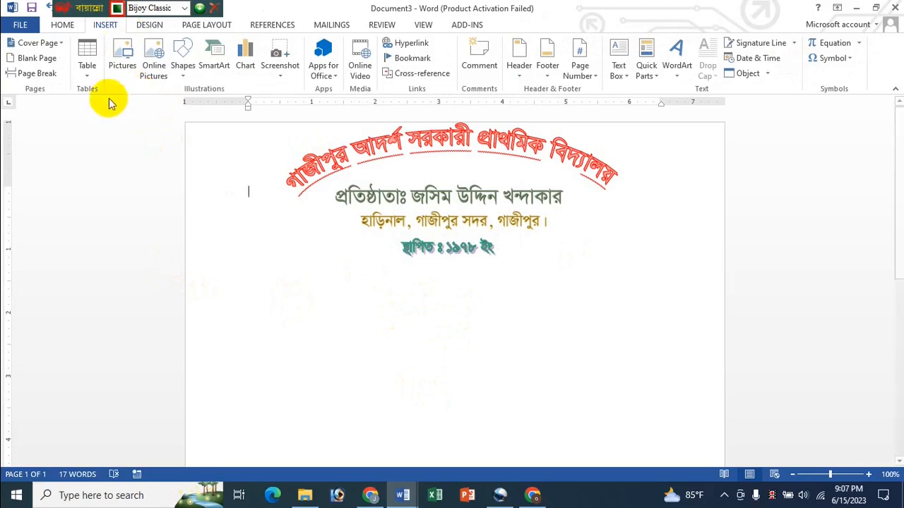
left_click(182, 64)
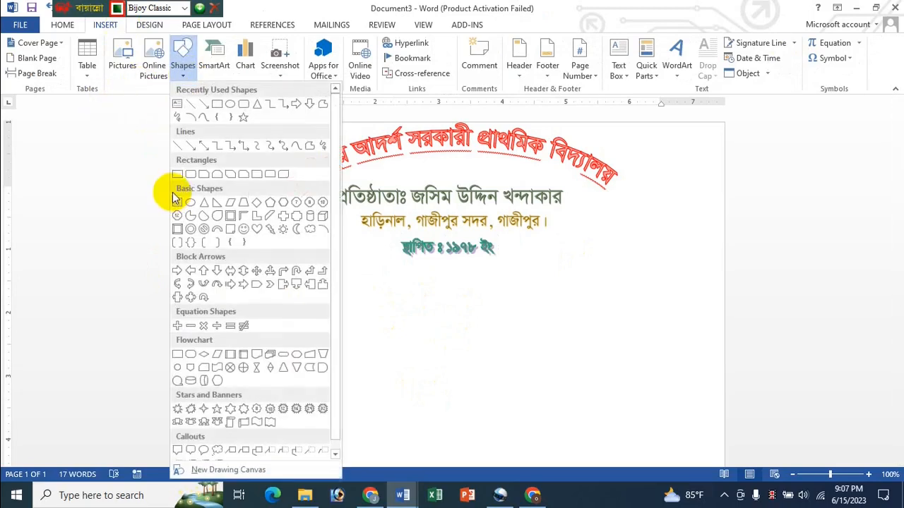
left_click(178, 145)
mouse_move(192, 258)
left_mouse_down()
mouse_move(588, 248)
mouse_move(675, 251)
mouse_move(375, 268)
mouse_move(708, 269)
mouse_move(722, 262)
left_mouse_up()
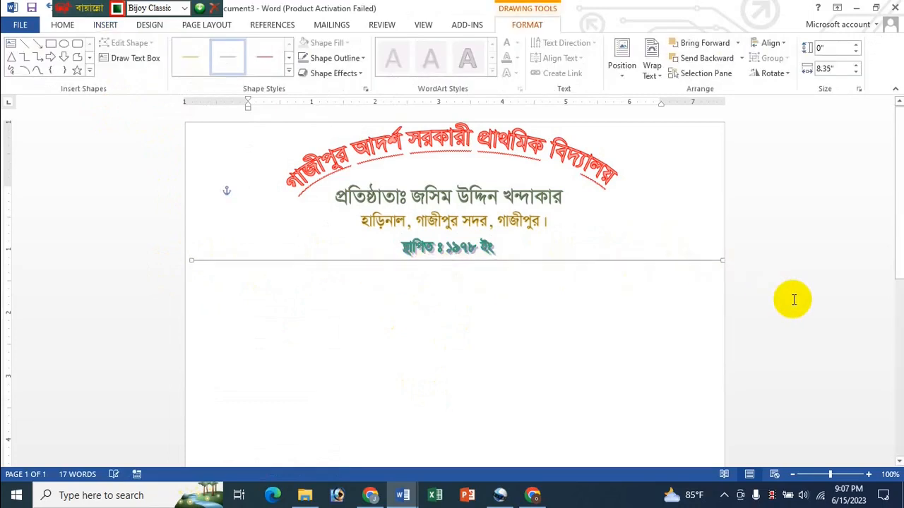
- Make the rule a 2¼ pt dashed line in dark navy blue
left_click(363, 57)
mouse_move(349, 208)
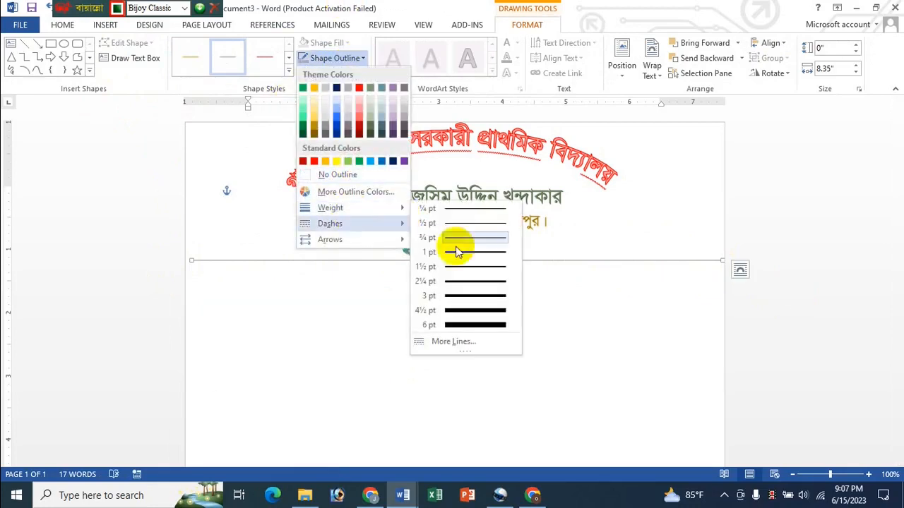
left_click(469, 282)
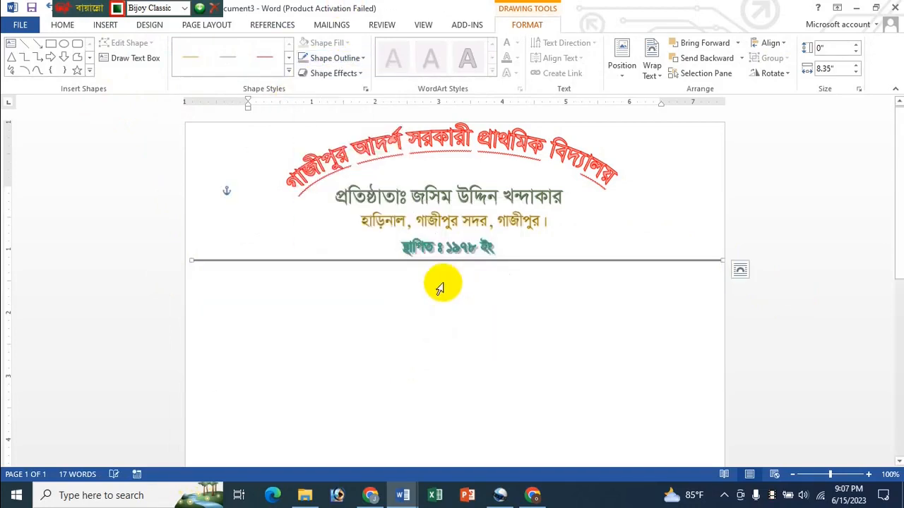
left_click(353, 58)
mouse_move(339, 237)
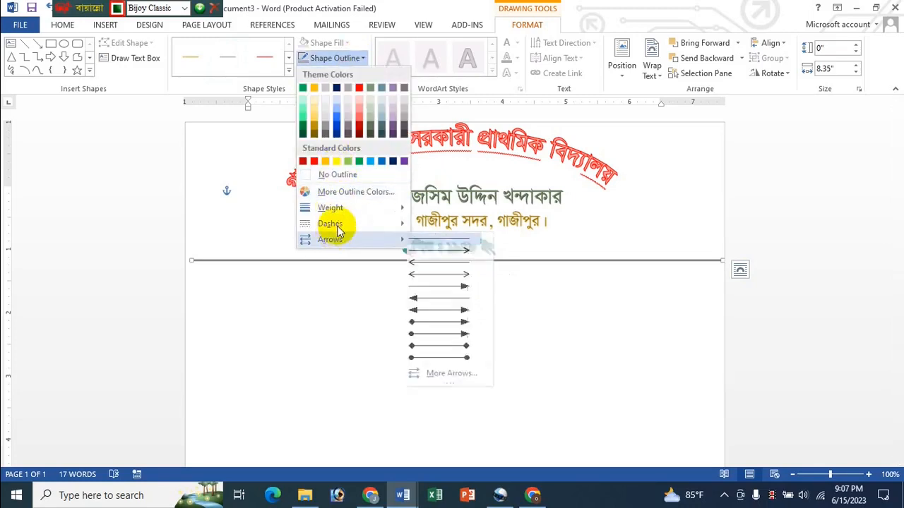
mouse_move(375, 225)
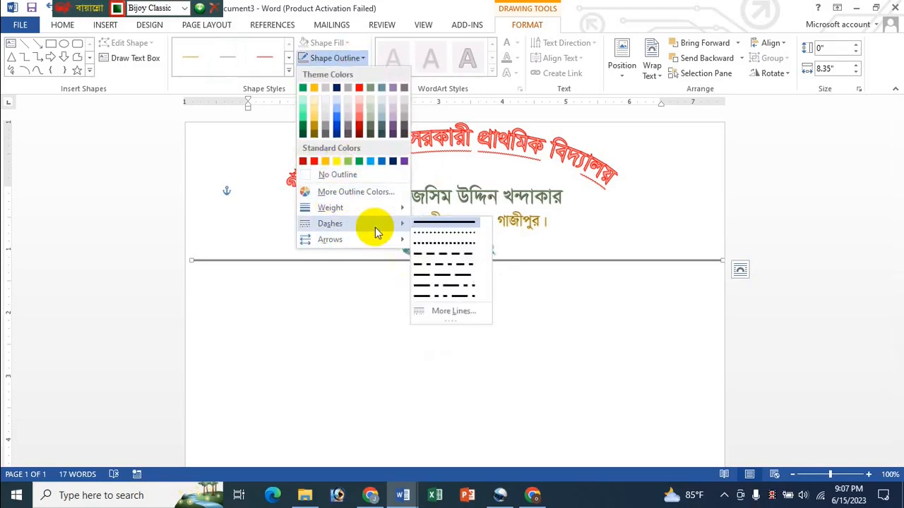
left_click(427, 247)
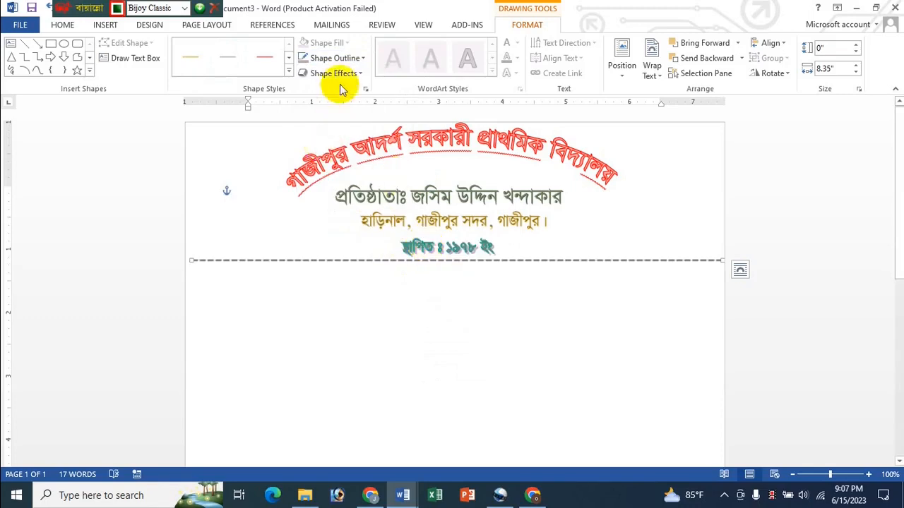
left_click(361, 61)
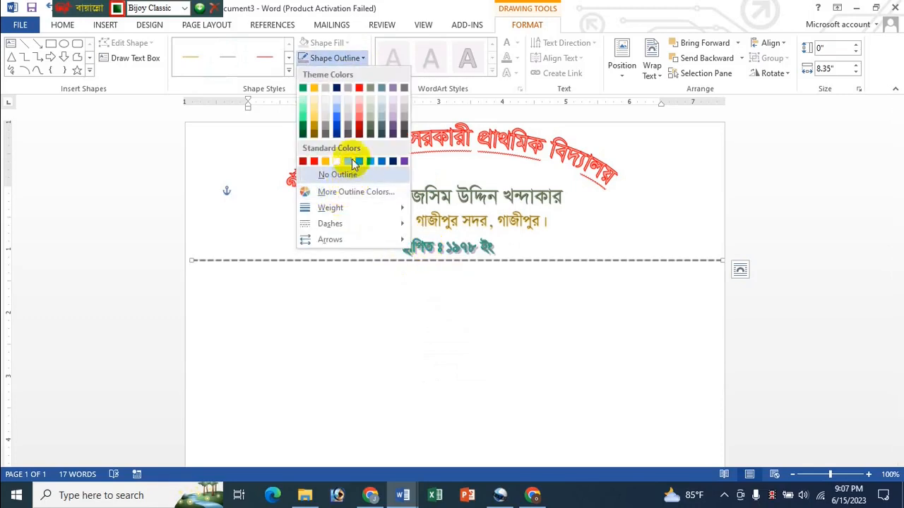
left_click(393, 161)
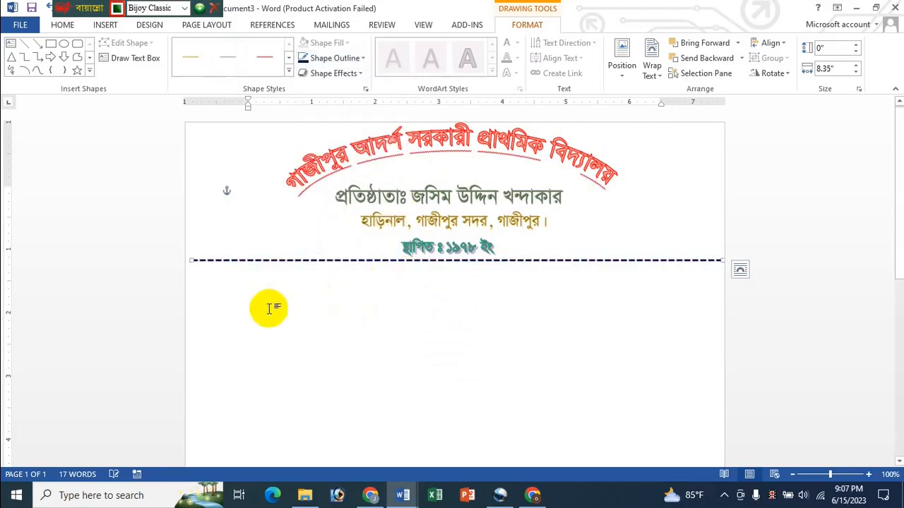
- Start a new line below the dashed rule in the SutonnyMJ font
key("ctrl+a")
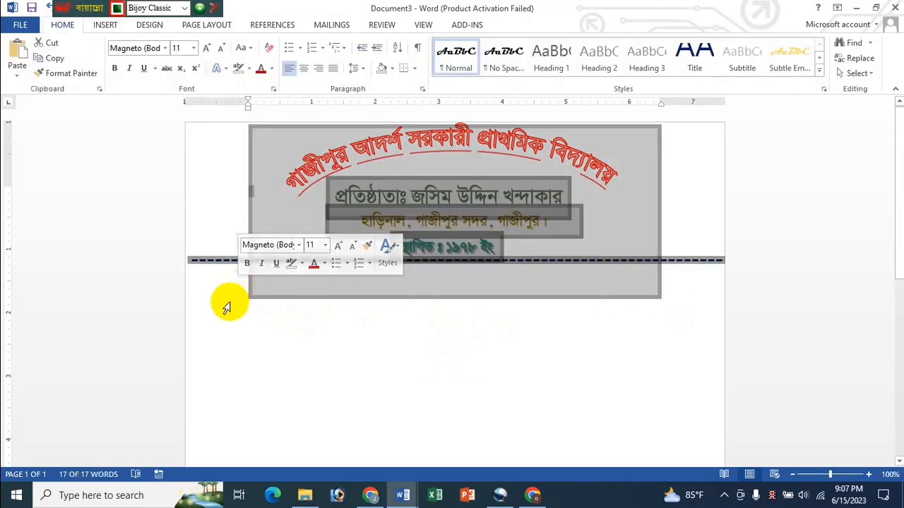
left_click(264, 324)
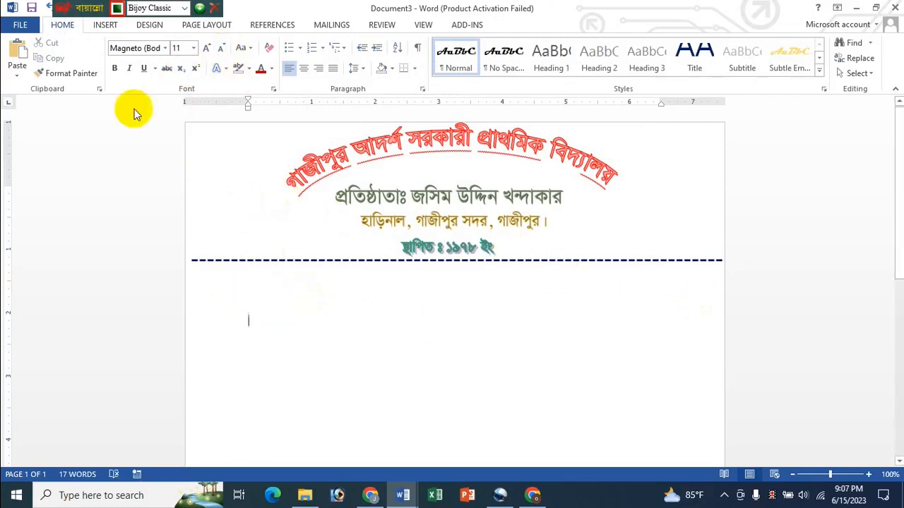
left_click(166, 48)
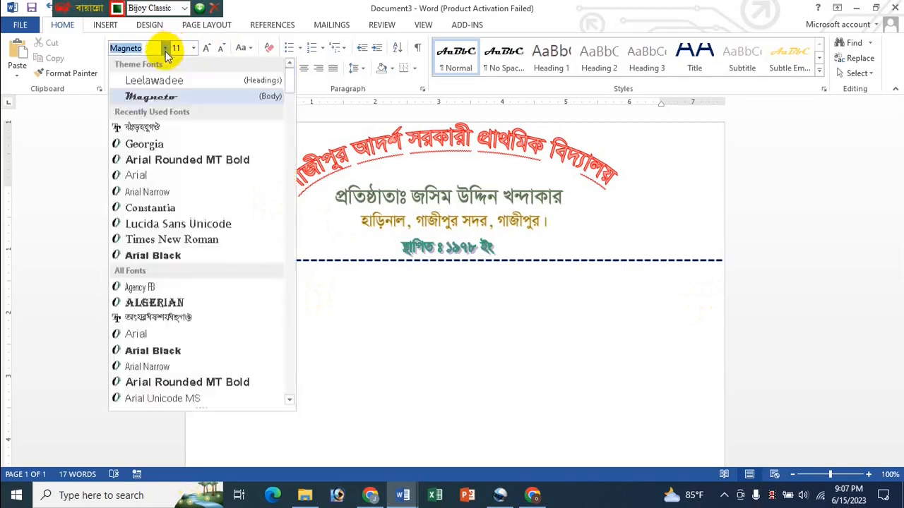
left_click(138, 125)
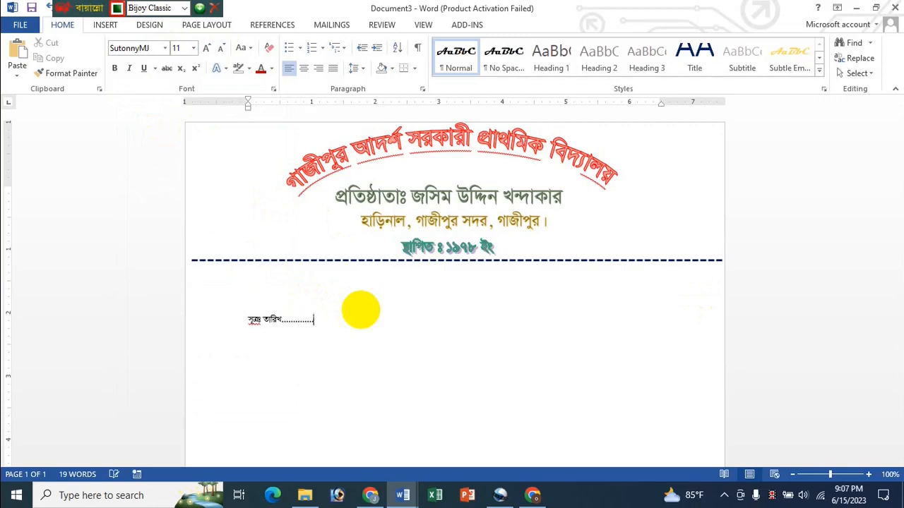
- Make the সূত্রঃ and তারিখ reference line bold 16 pt and push তারিখ to the right
left_click(250, 282)
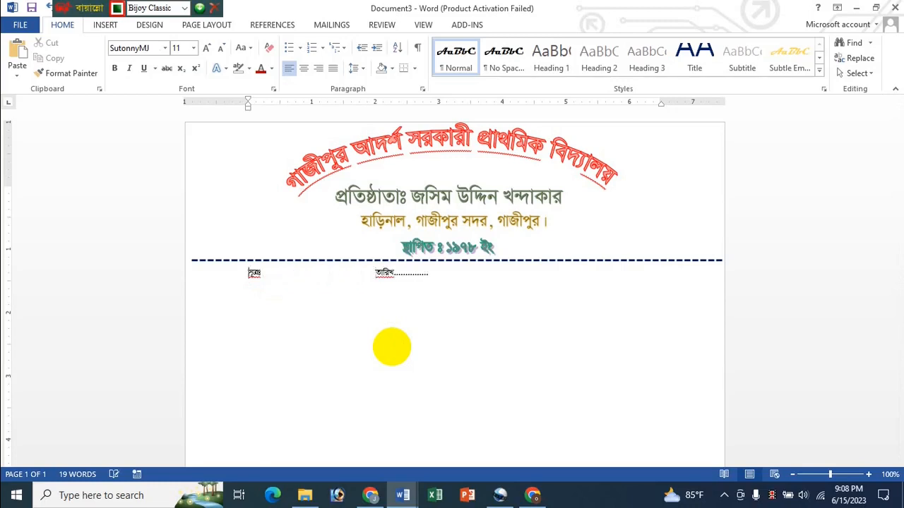
key("ctrl+a")
left_click(208, 50)
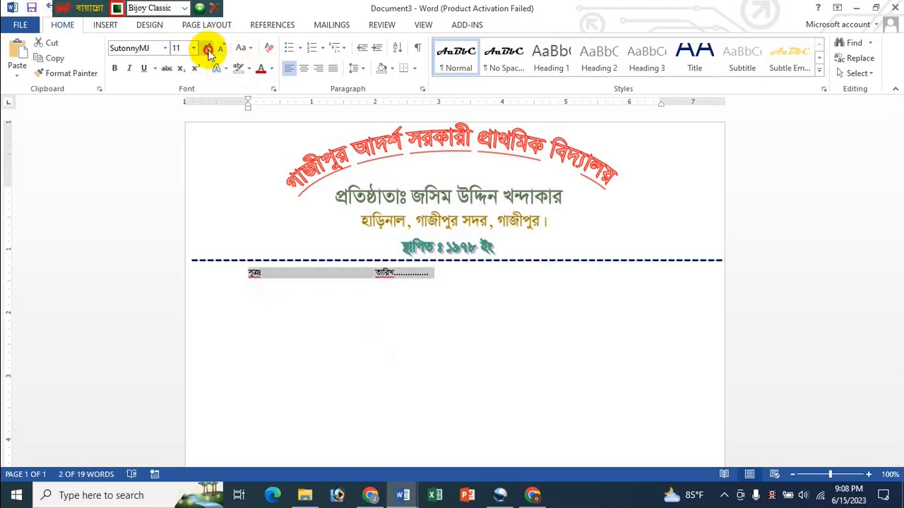
left_click(208, 51)
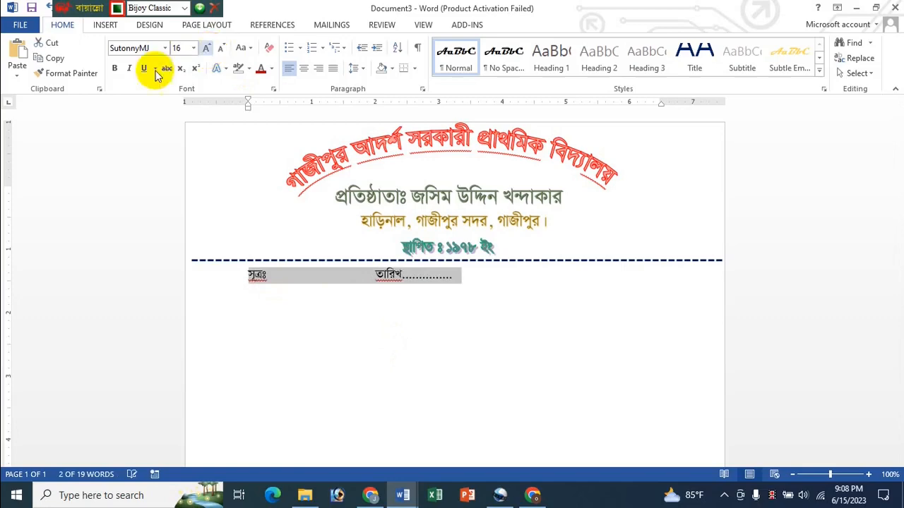
left_click(115, 68)
triple_click(377, 283)
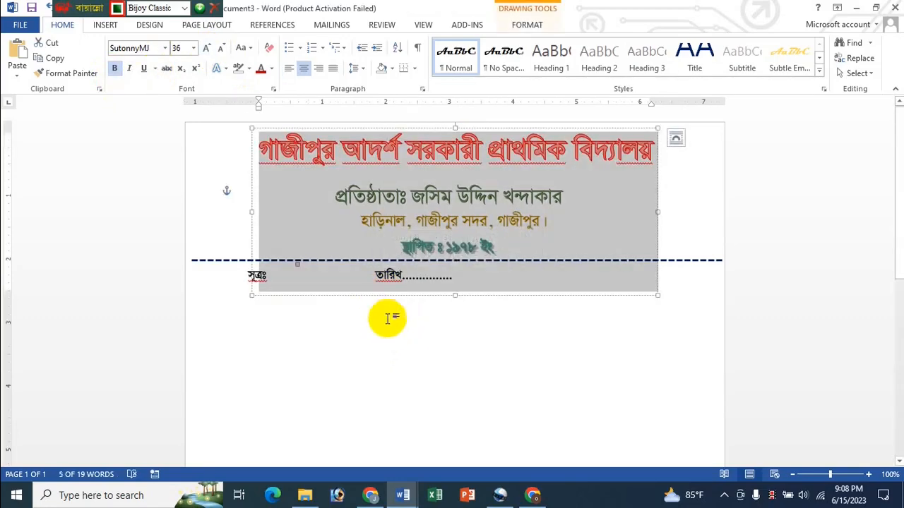
left_click(387, 327)
left_click(273, 276)
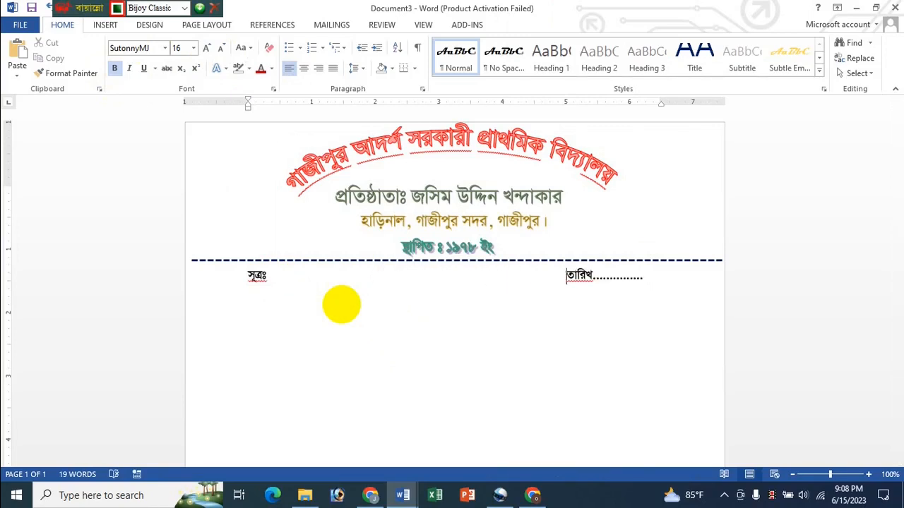
left_click(567, 275)
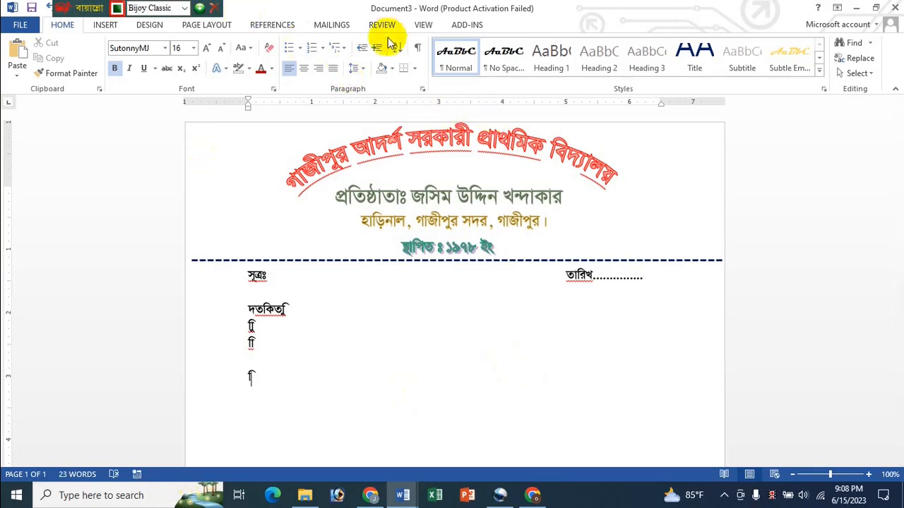
left_click(112, 26)
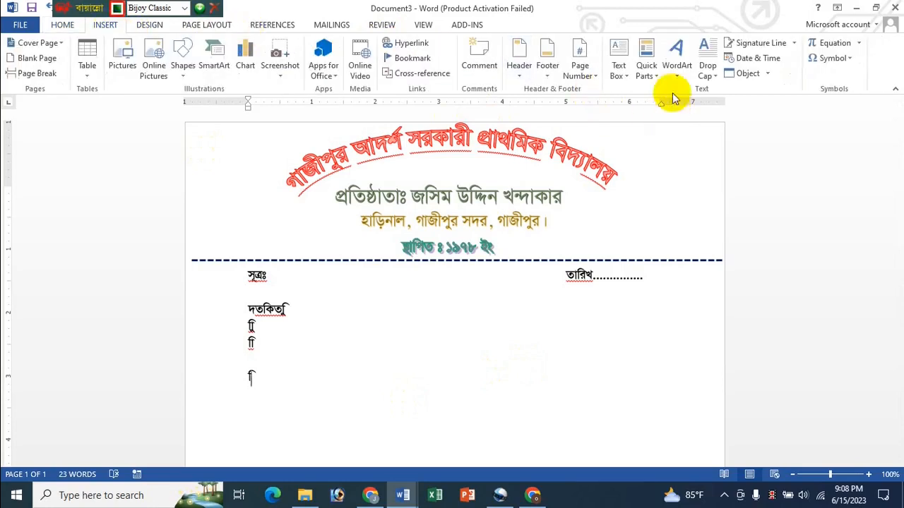
left_click(676, 67)
left_click(718, 174)
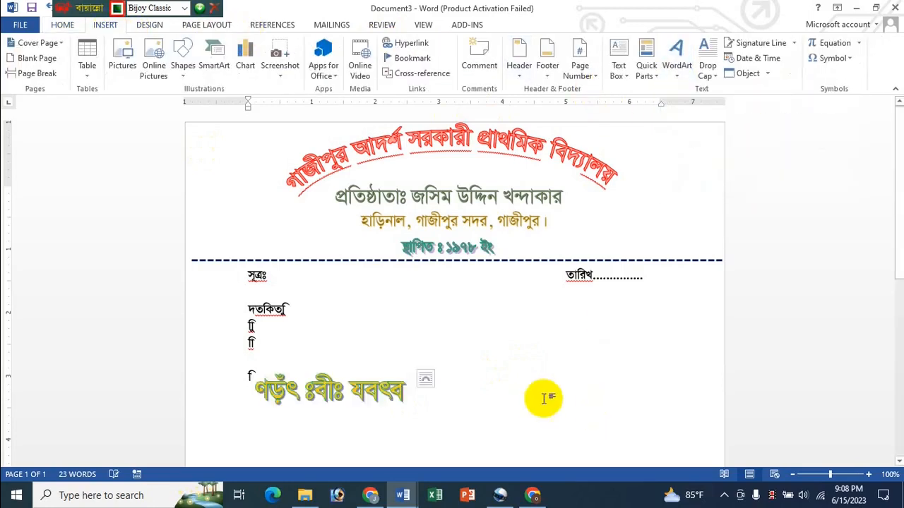
left_click(401, 409)
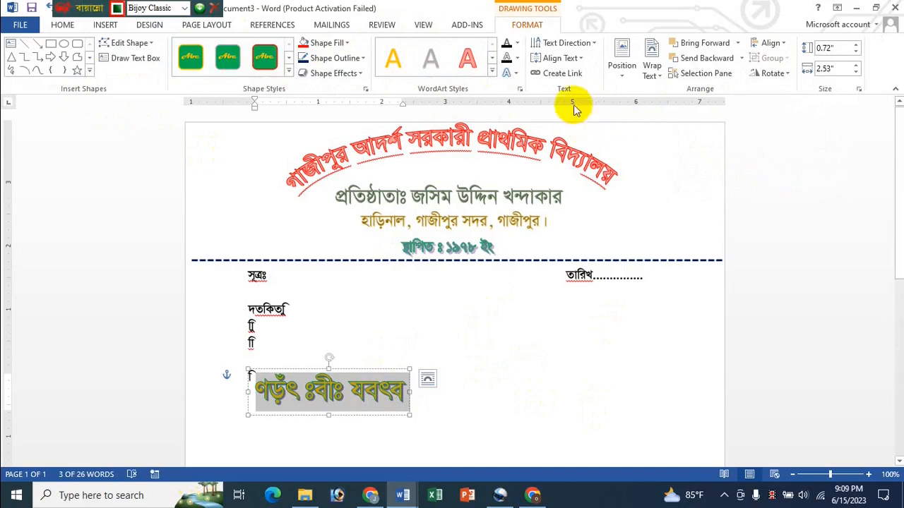
left_click(514, 76)
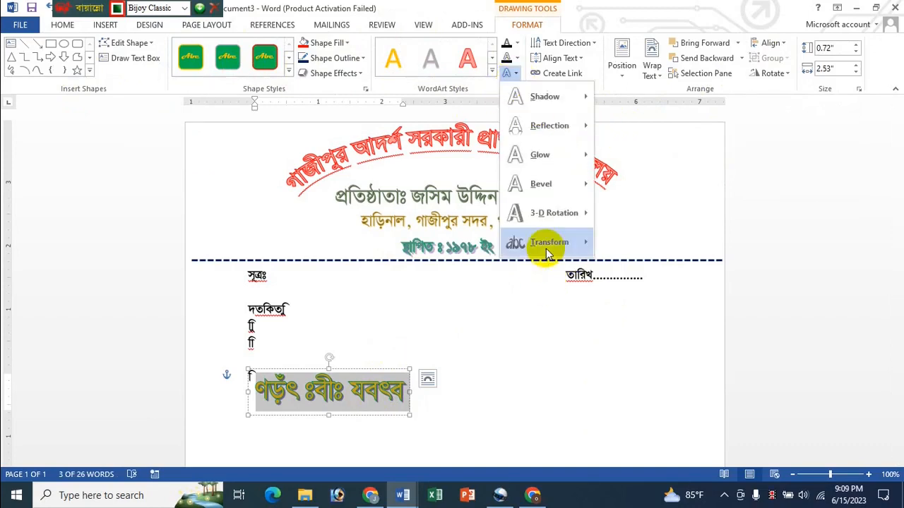
mouse_move(541, 243)
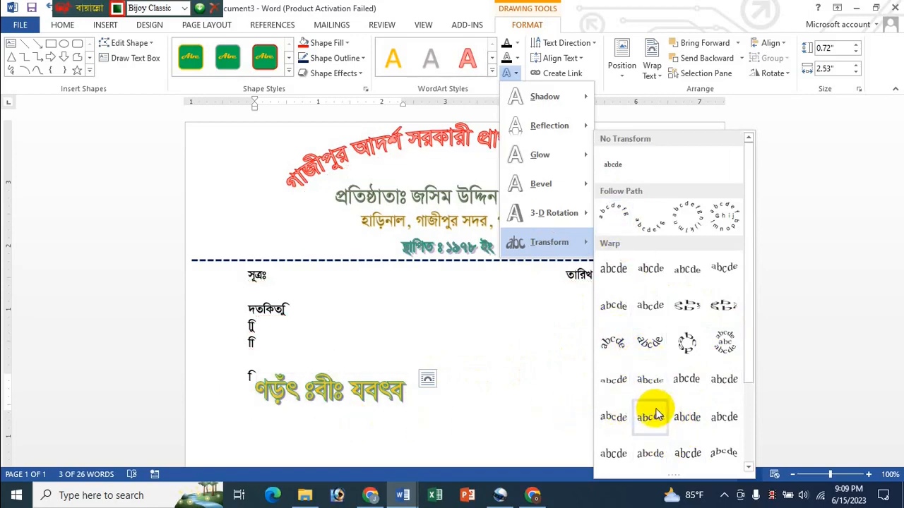
left_click(615, 420)
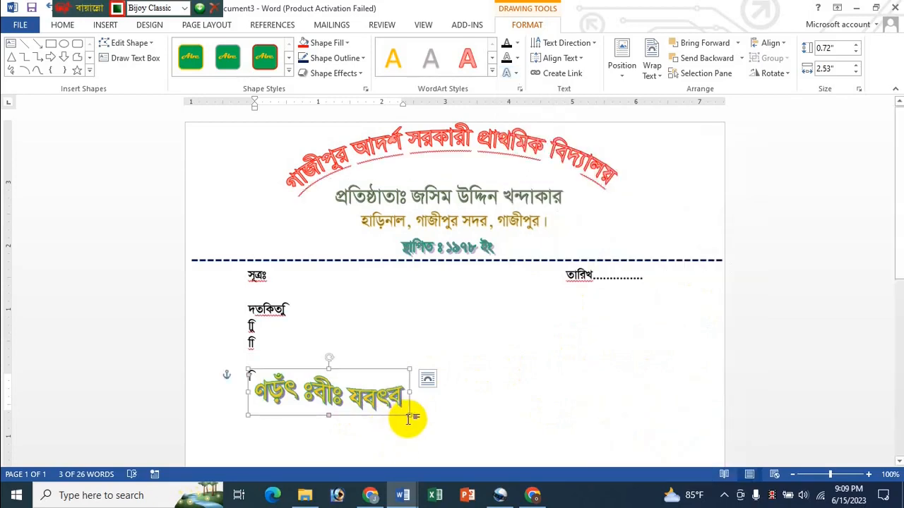
left_click_drag(408, 417, 698, 400)
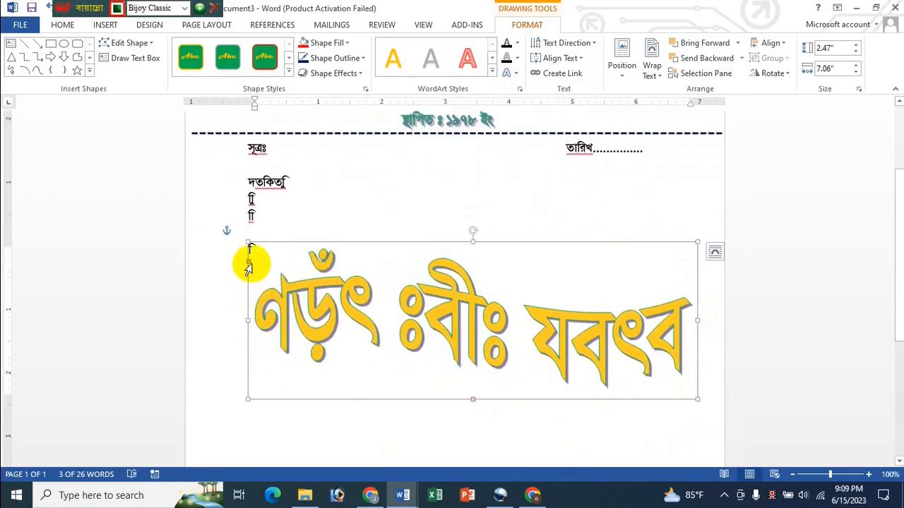
left_click(269, 262)
left_click_drag(269, 274, 260, 298)
mouse_move(249, 274)
left_mouse_down()
mouse_move(307, 286)
mouse_move(227, 281)
left_mouse_up()
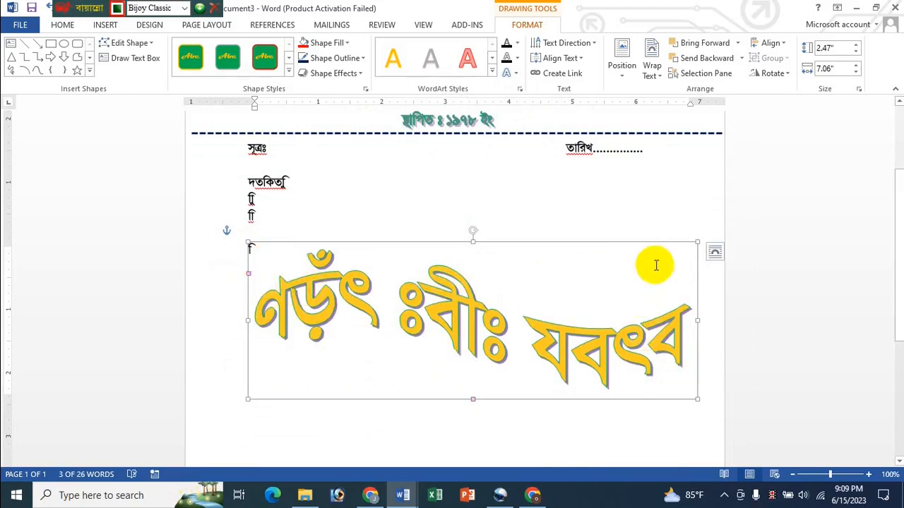
left_click_drag(696, 242, 598, 224)
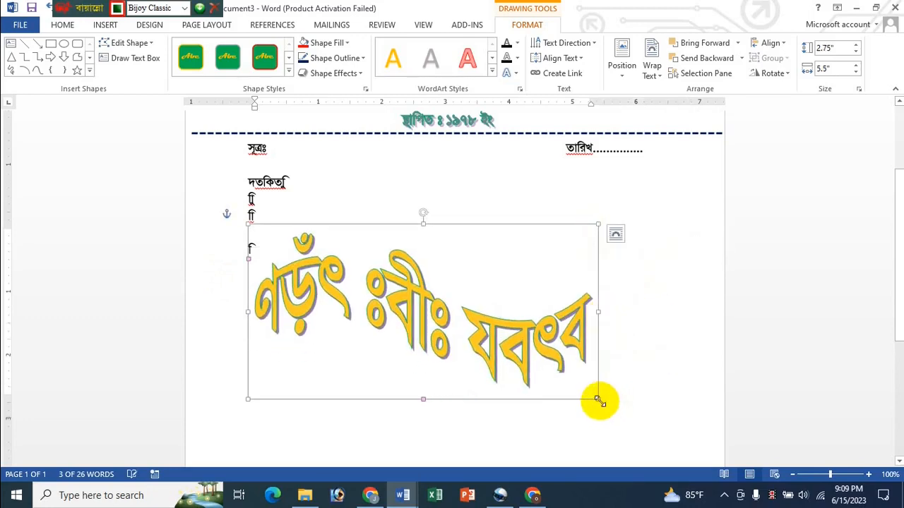
left_click_drag(597, 401, 650, 388)
mouse_move(248, 258)
left_mouse_down()
mouse_move(272, 264)
mouse_move(258, 273)
left_mouse_up()
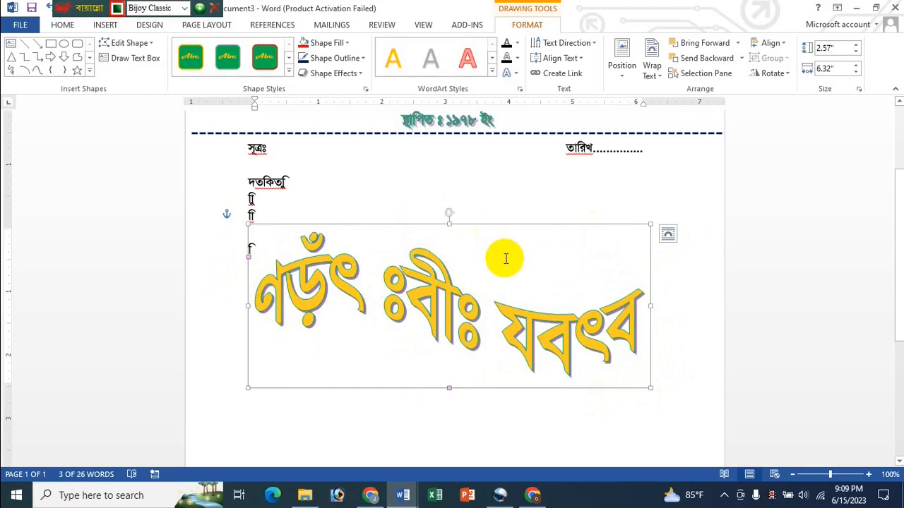
key("Delete")
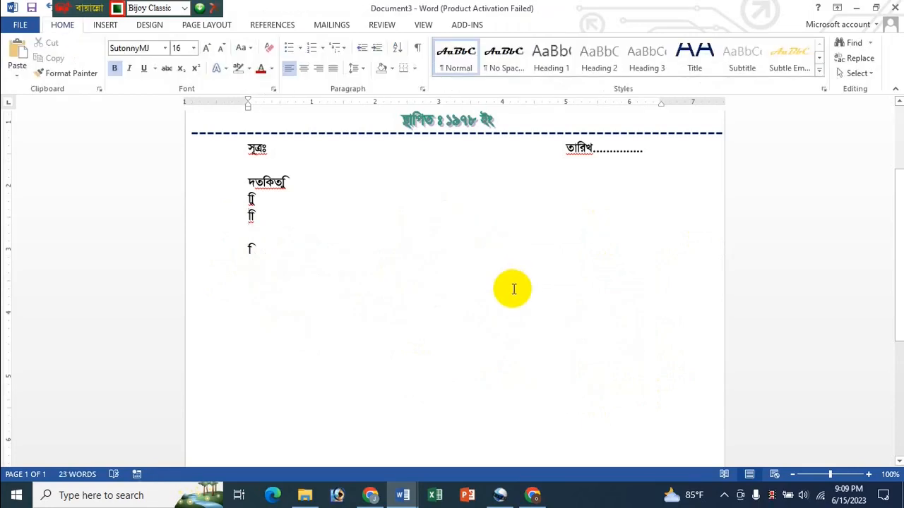
- Scroll to the top of the letterhead and switch to the YouTube page in Chrome
scroll(514, 289, "up", 3)
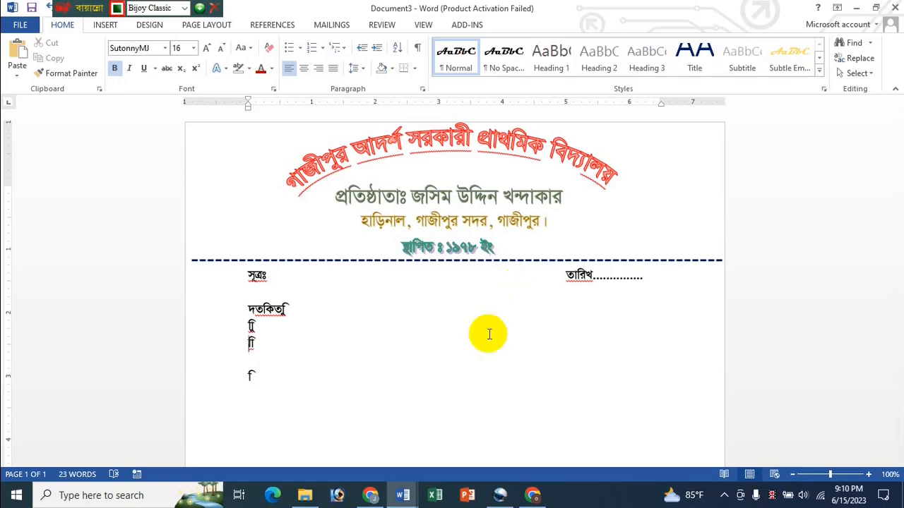
left_click(370, 495)
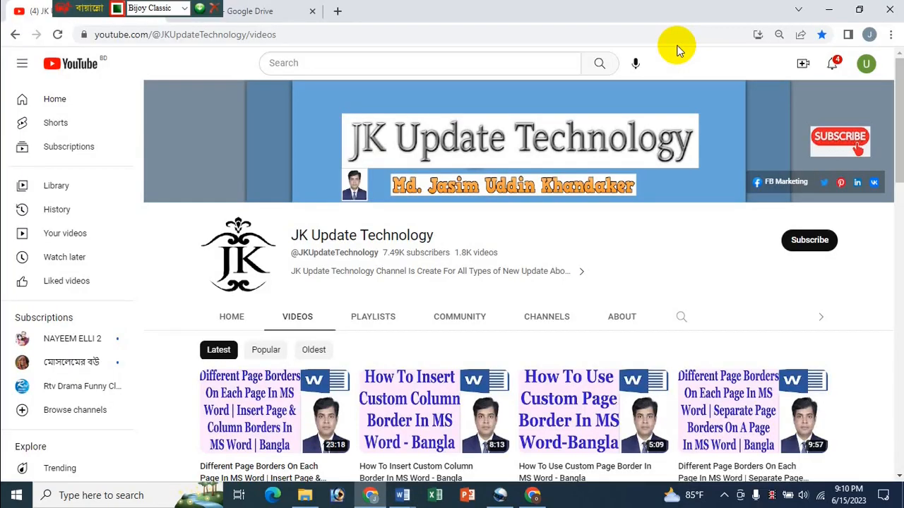